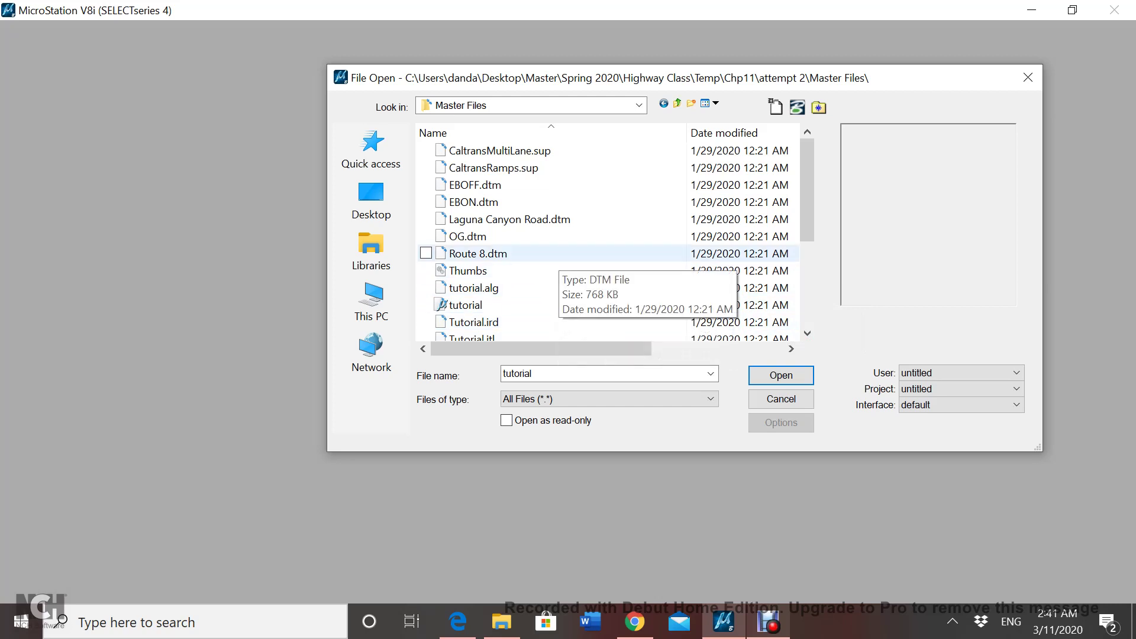
Open the tutorial design file from the Master Files folder and dismiss the read-only notice for civil.xin.
click(465, 305)
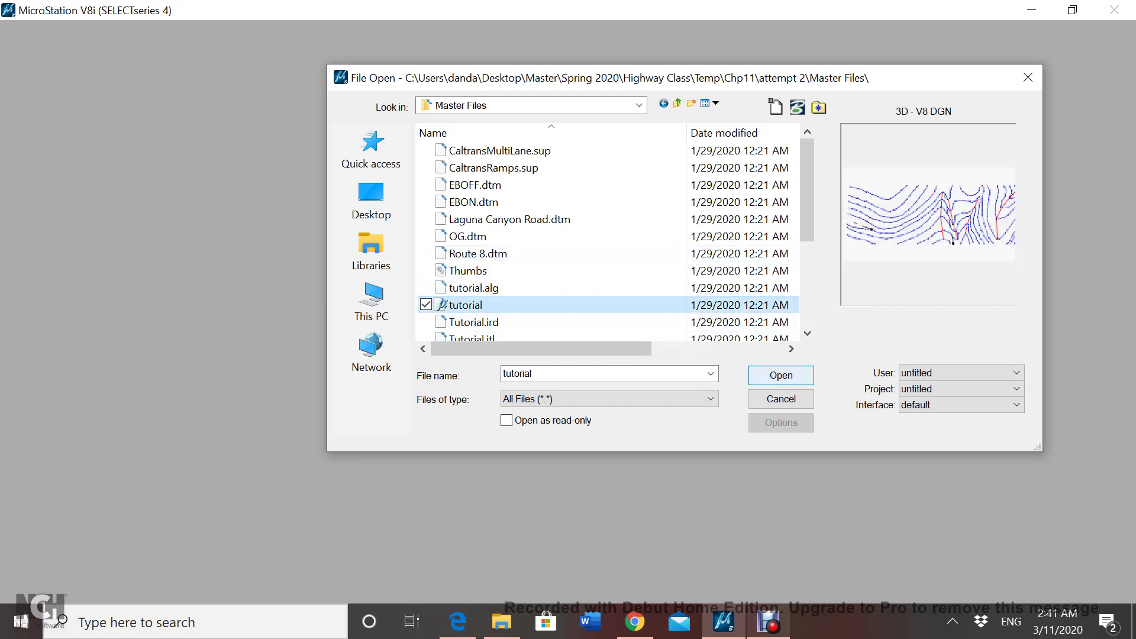
click(781, 375)
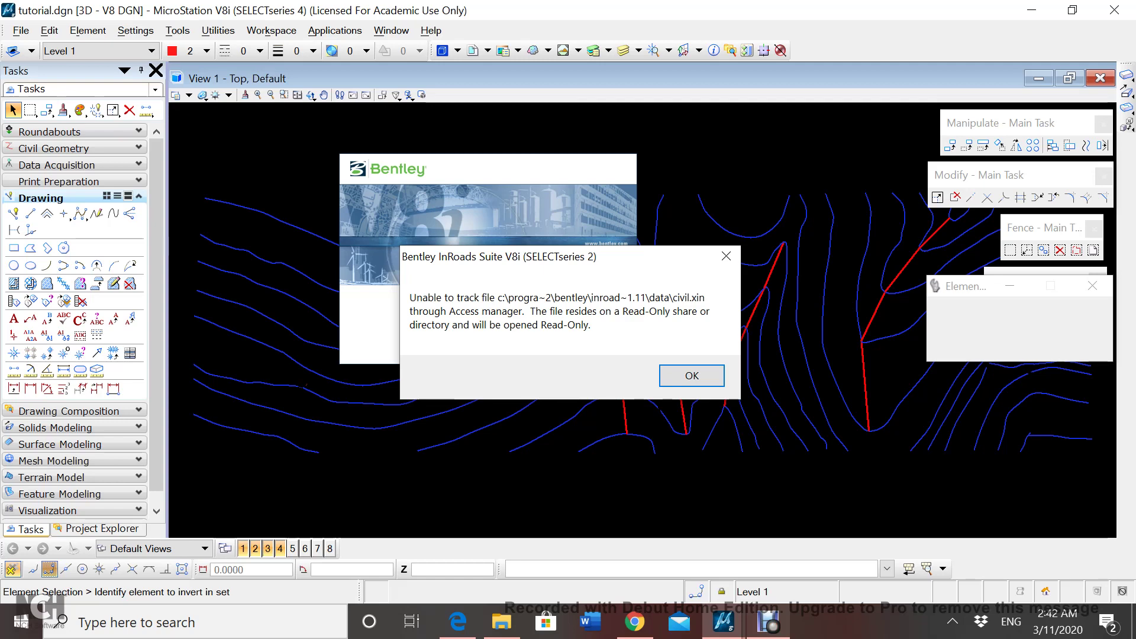
key(Return)
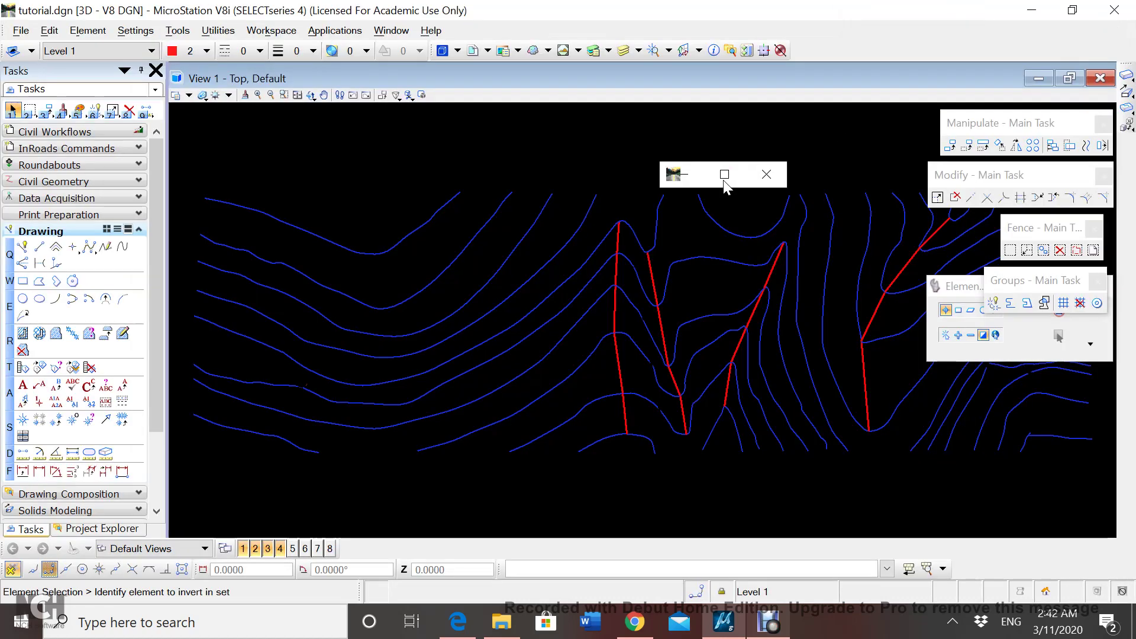
Enlarge the collapsed InRoads Suite window to a usable size and reposition it over the drawing view.
click(420, 173)
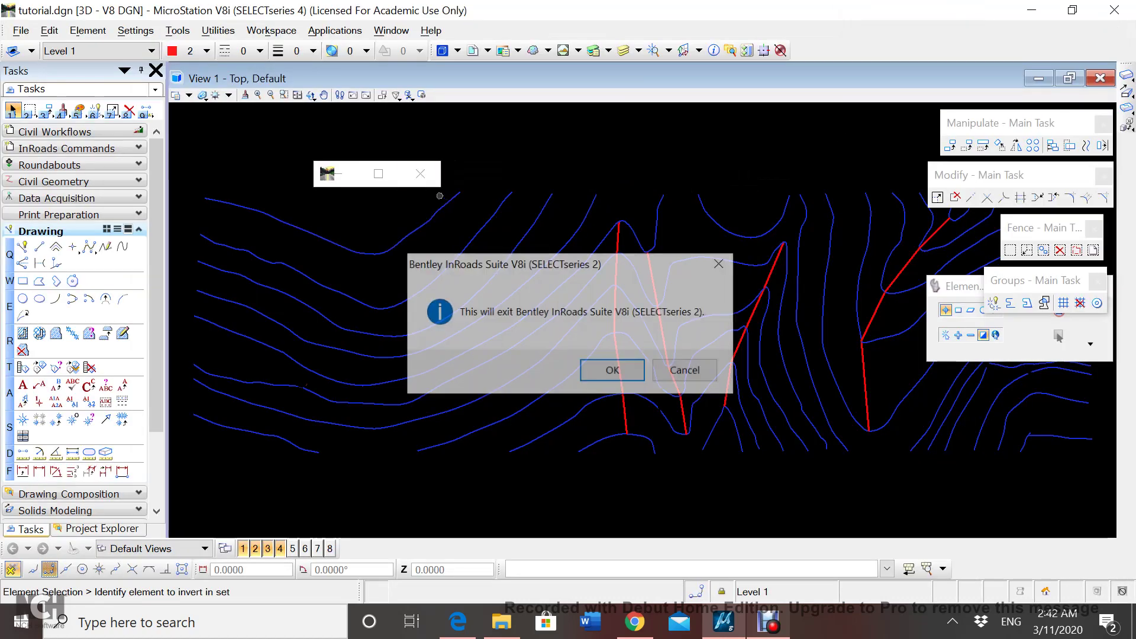
click(687, 371)
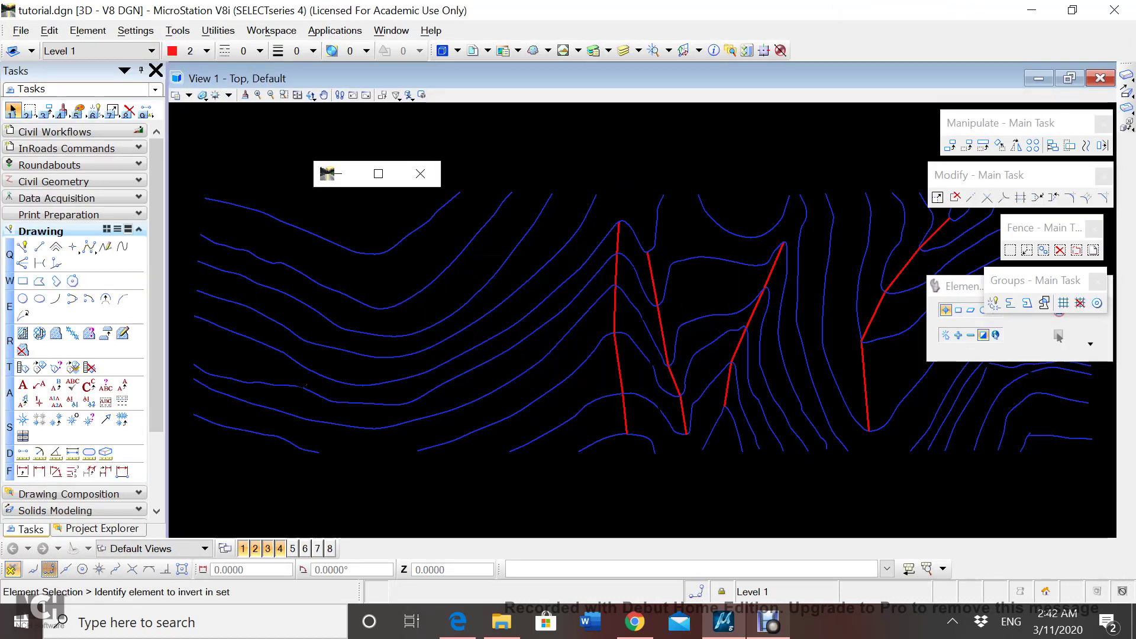
drag(584, 413, 977, 479)
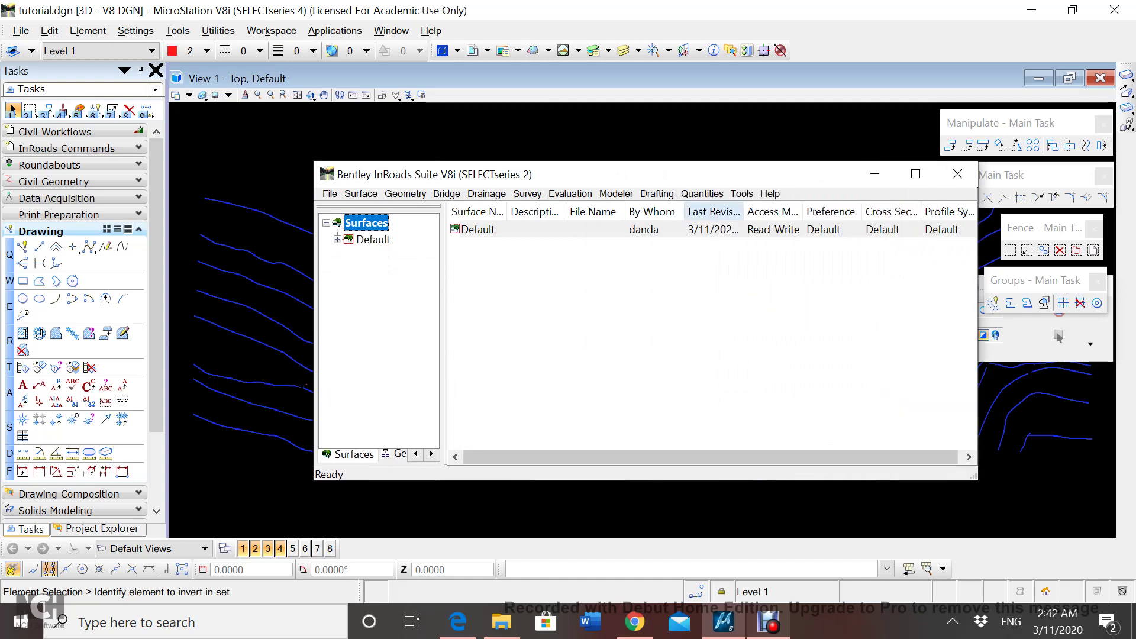
drag(769, 174, 583, 152)
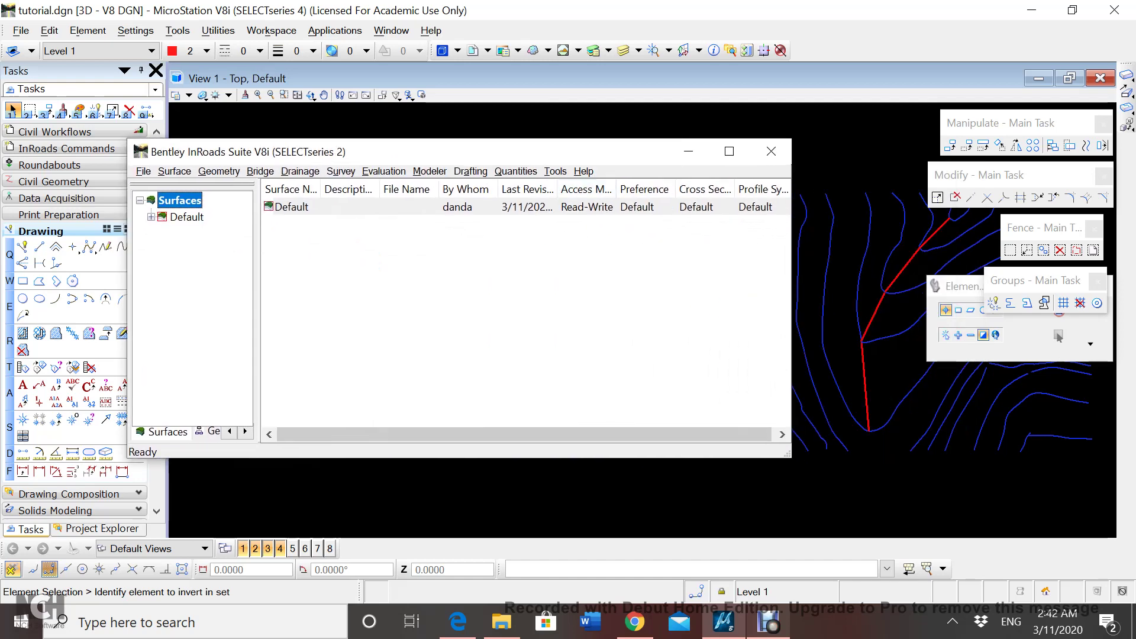
Create a new roadway design saved as Tutorial in the Master Files folder, overwriting the existing Tutorial.ird, and expand the roadway design list.
click(244, 432)
click(244, 431)
click(244, 431)
click(244, 432)
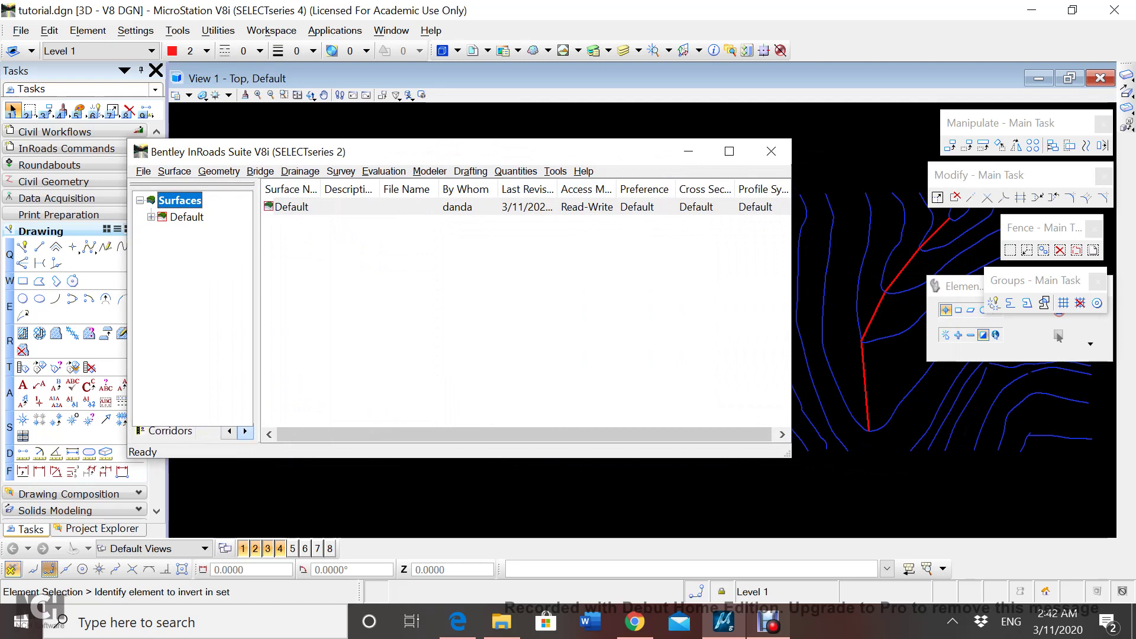
click(164, 431)
right_click(223, 202)
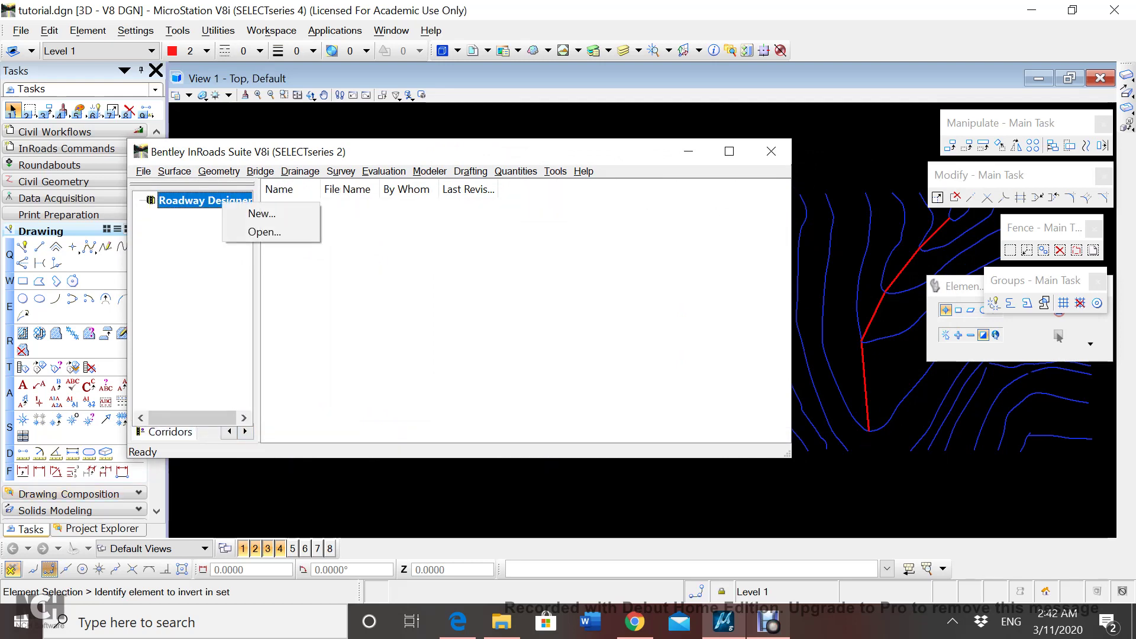
click(239, 213)
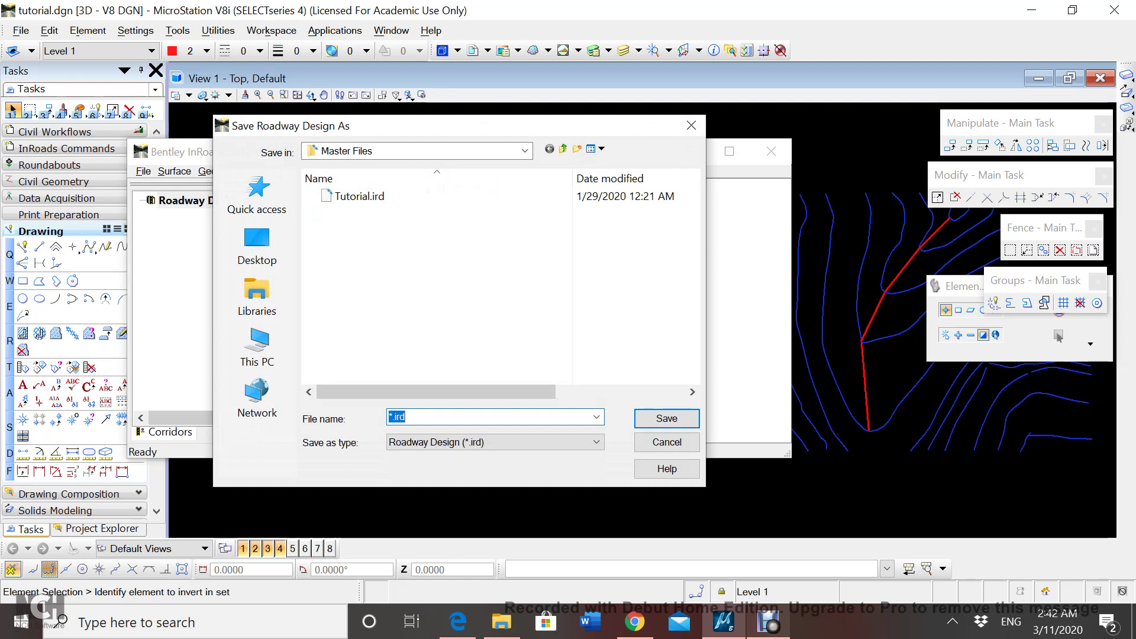
click(379, 196)
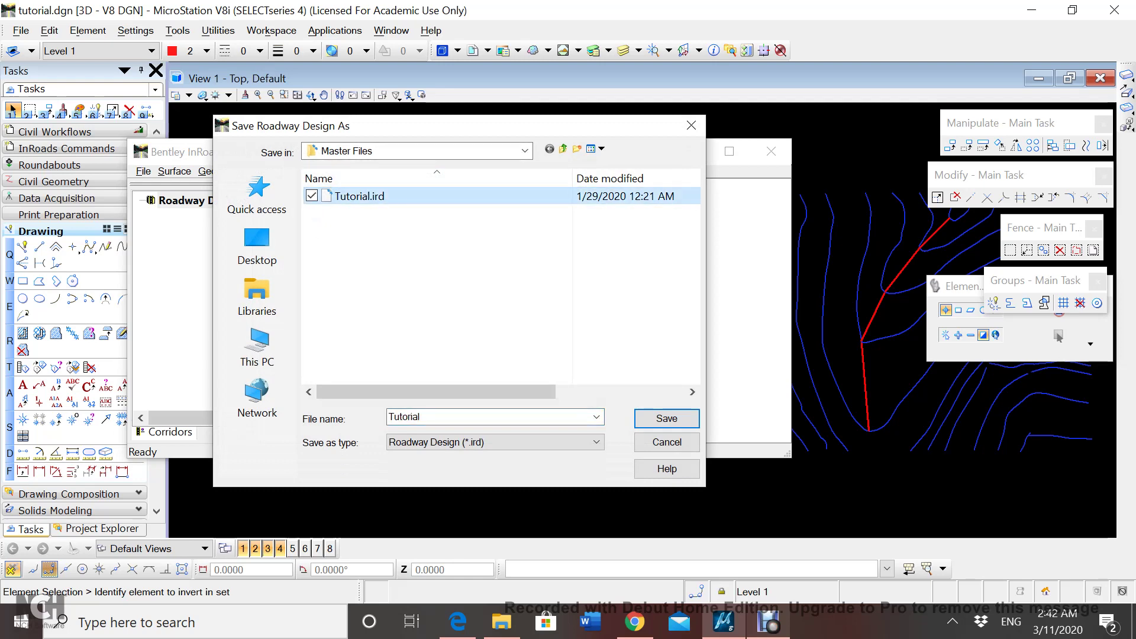
click(525, 151)
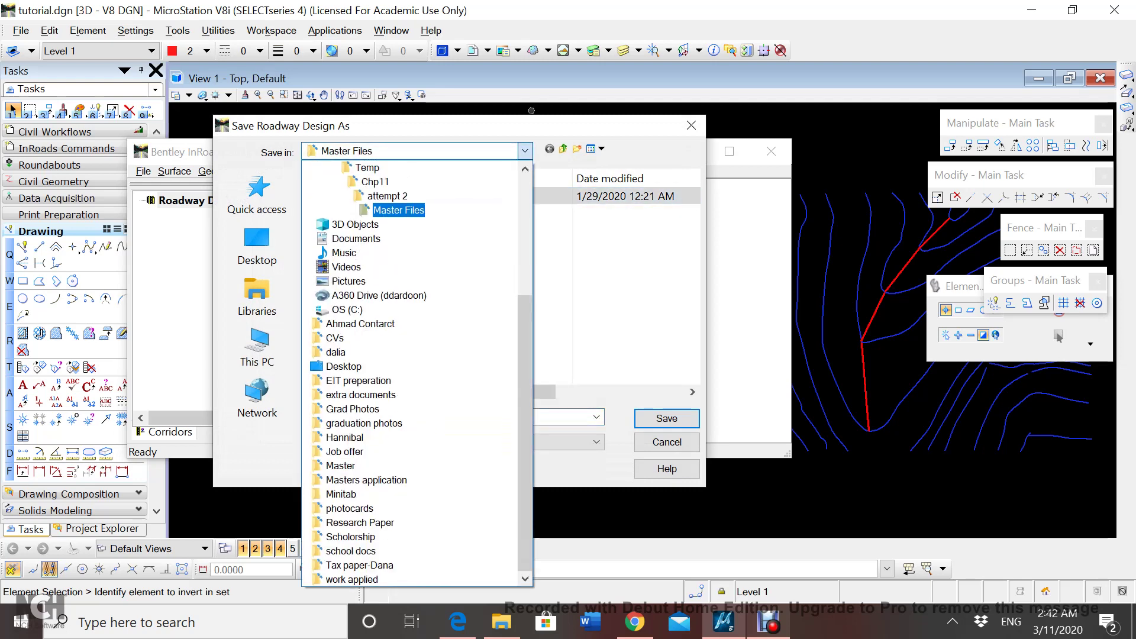
click(525, 151)
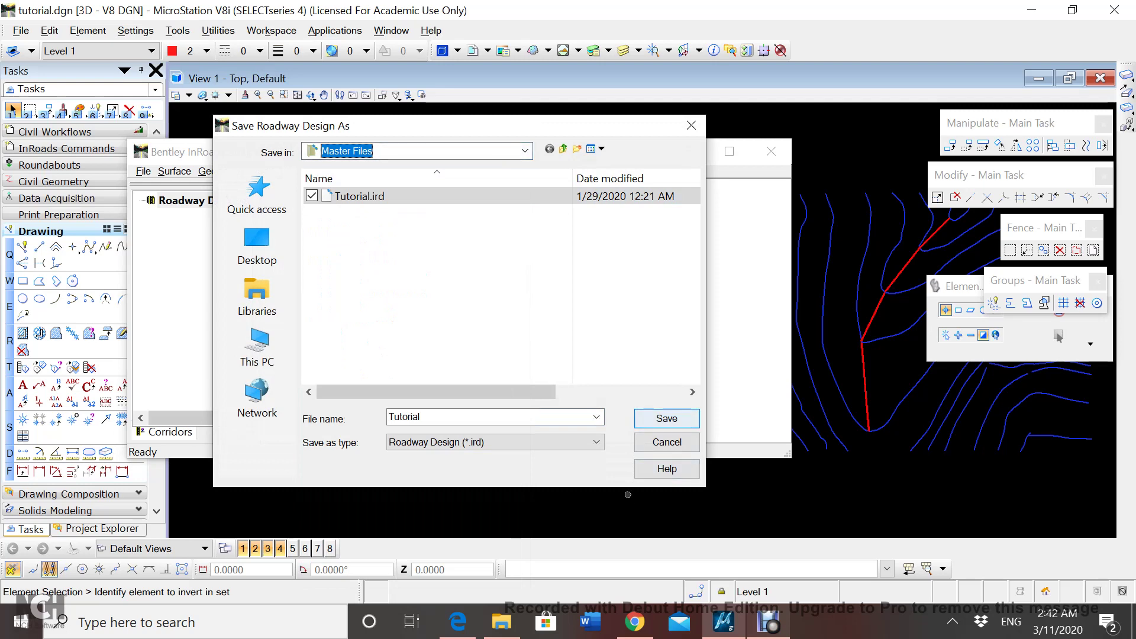
click(667, 418)
click(617, 318)
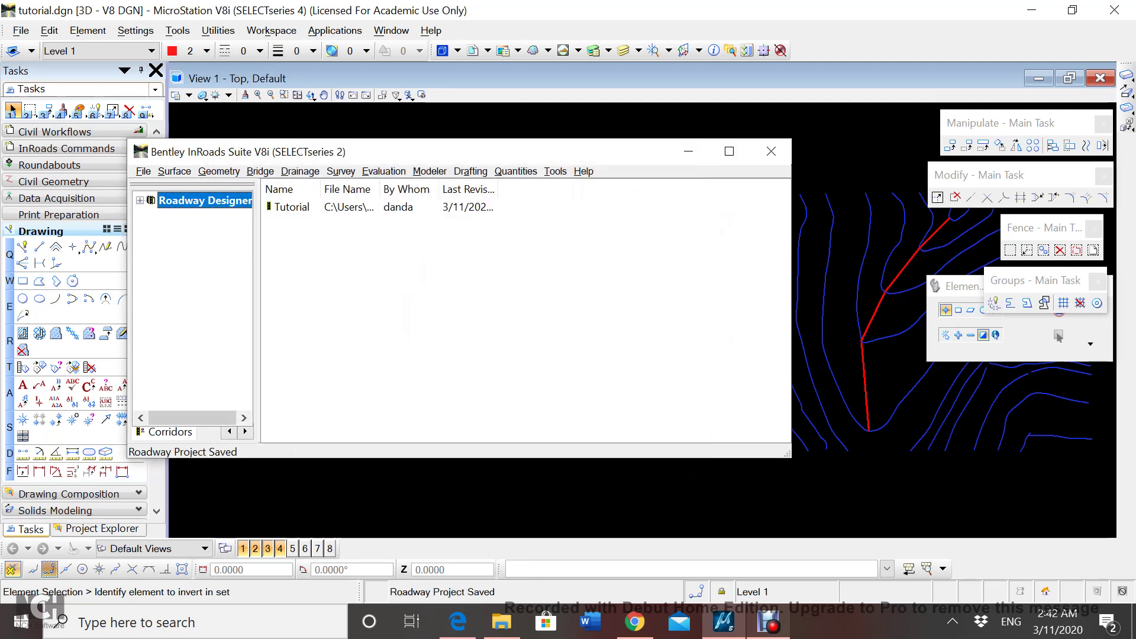
click(139, 200)
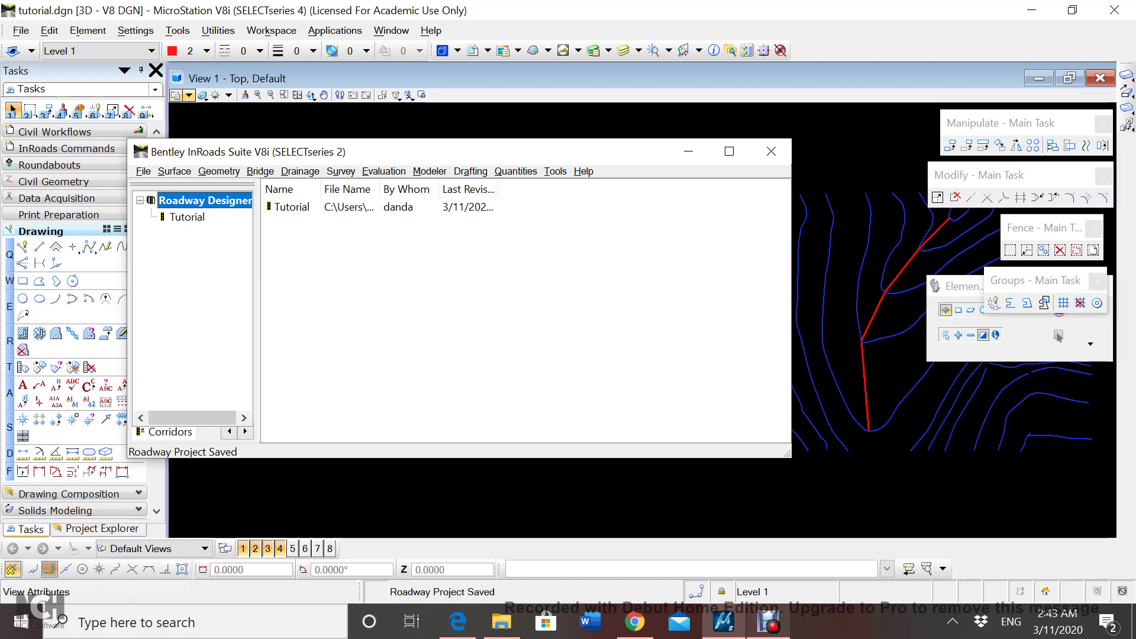
Load the project files OG.dtm, tutorial.alg and Tutorial_Chapter11.itl from the Master Files folder into InRoads.
key(alt+f)
key(Down)
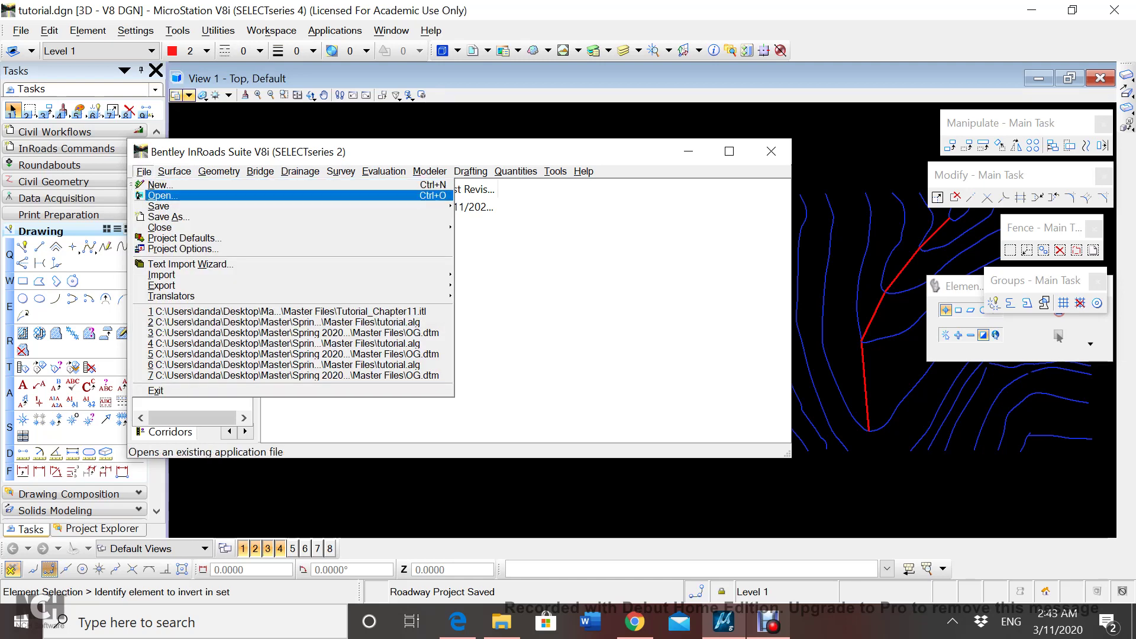
key(Return)
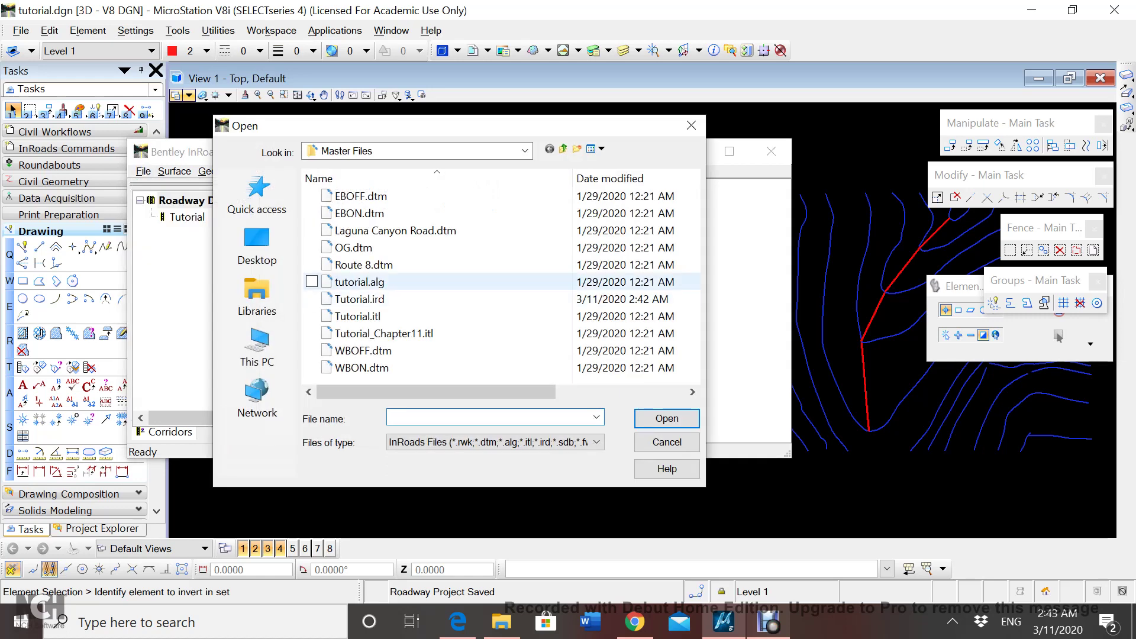
click(355, 248)
click(666, 418)
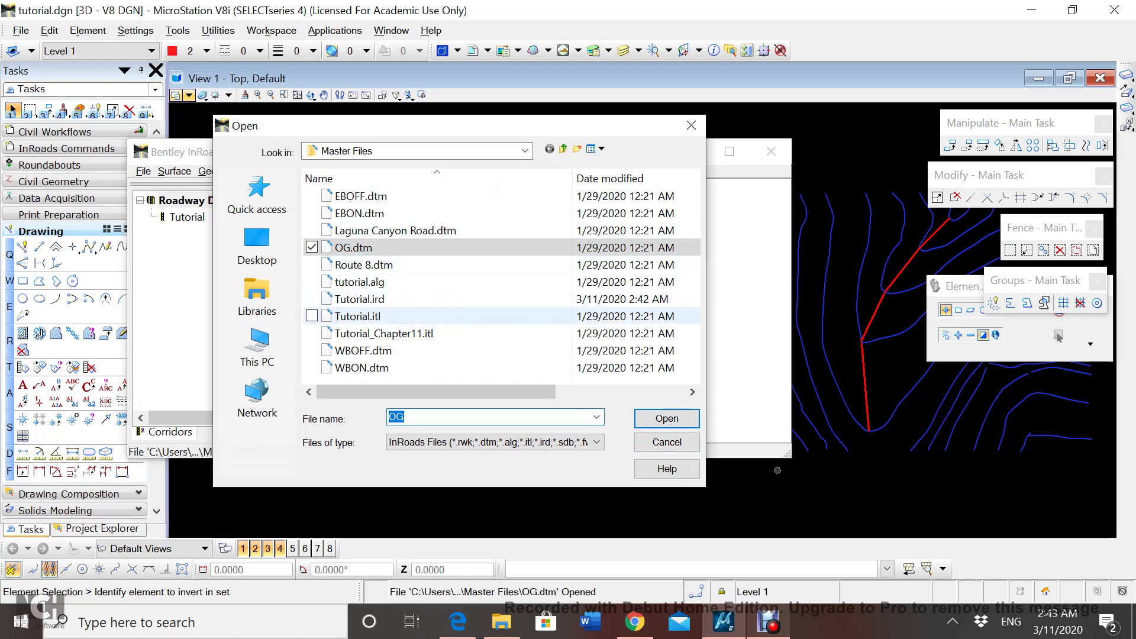
click(362, 282)
click(667, 418)
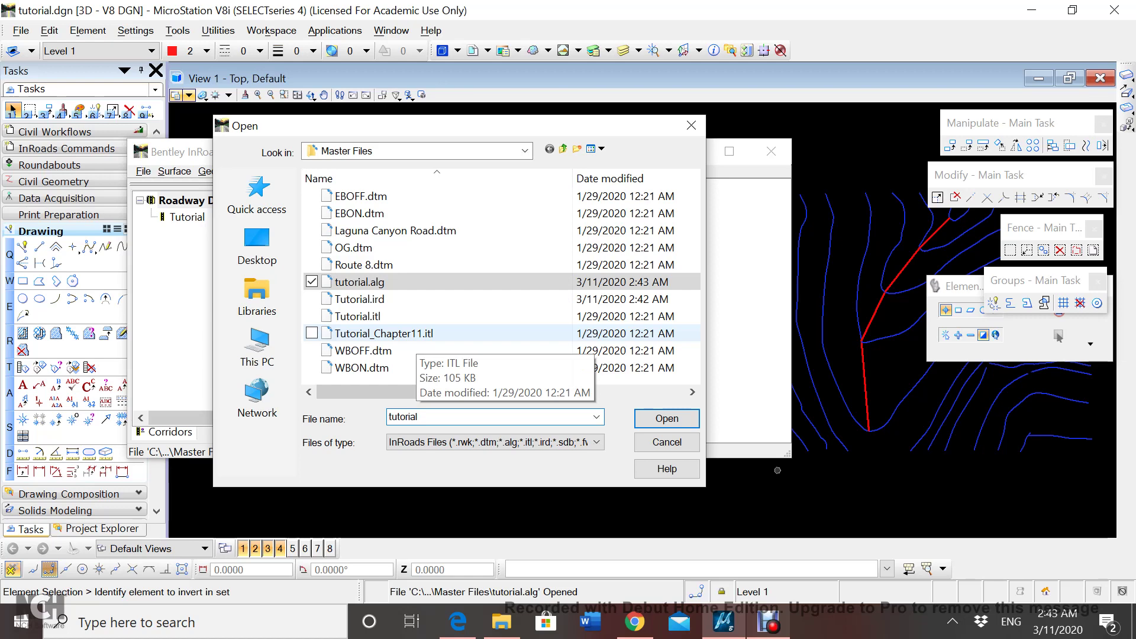
click(408, 334)
click(666, 418)
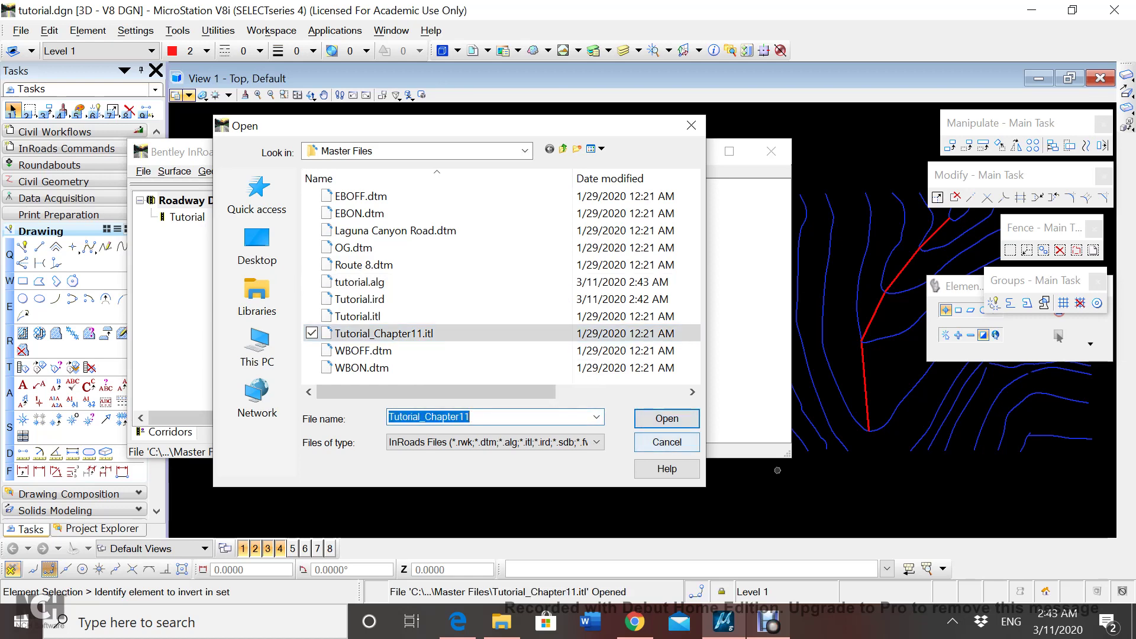
click(667, 442)
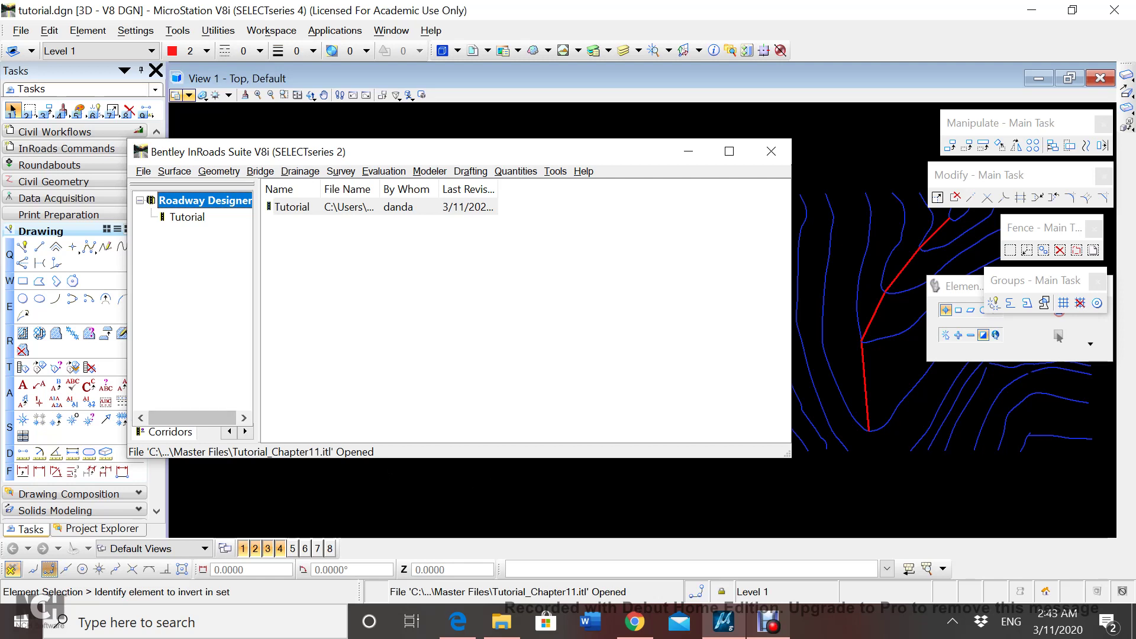
Make the OG surface the active surface in the project's surface list.
click(229, 432)
click(229, 432)
click(229, 432)
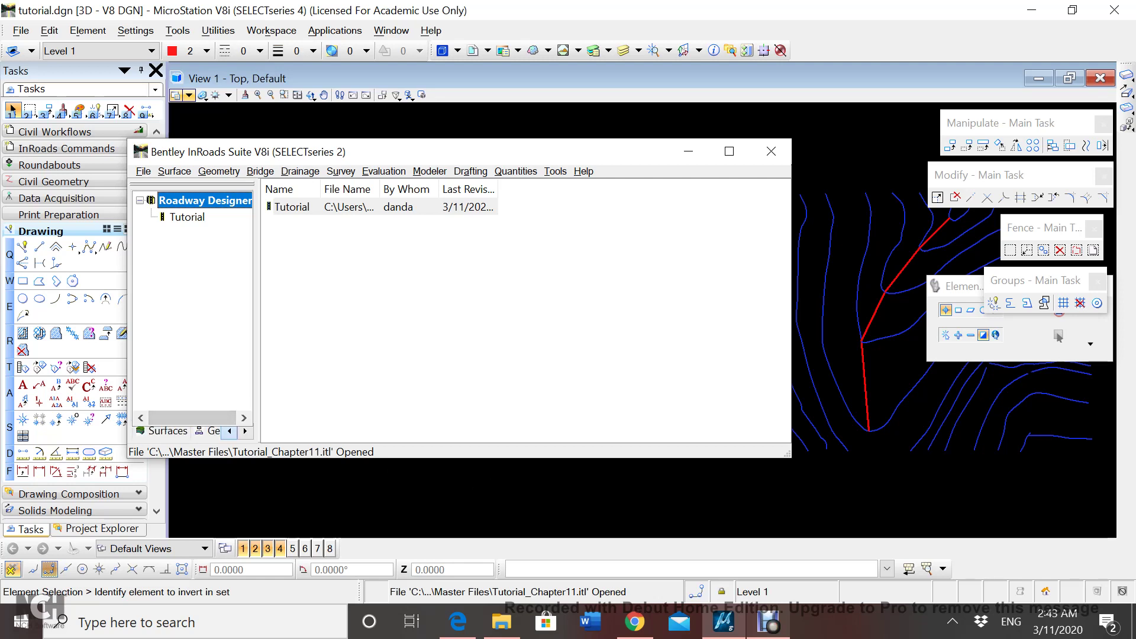
click(163, 431)
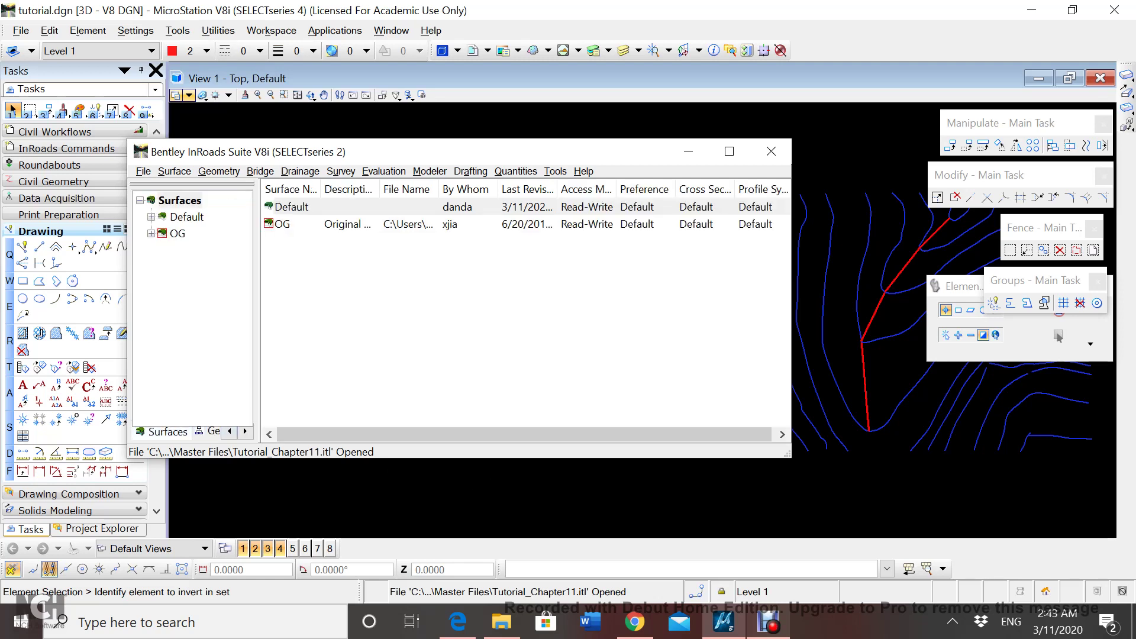
right_click(177, 233)
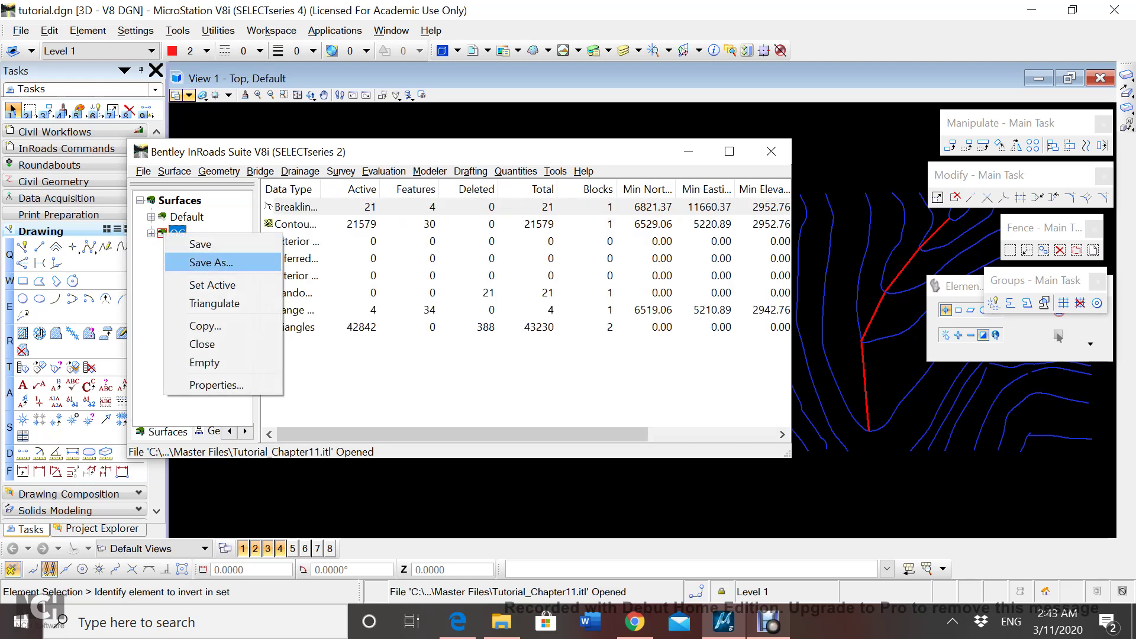
click(211, 284)
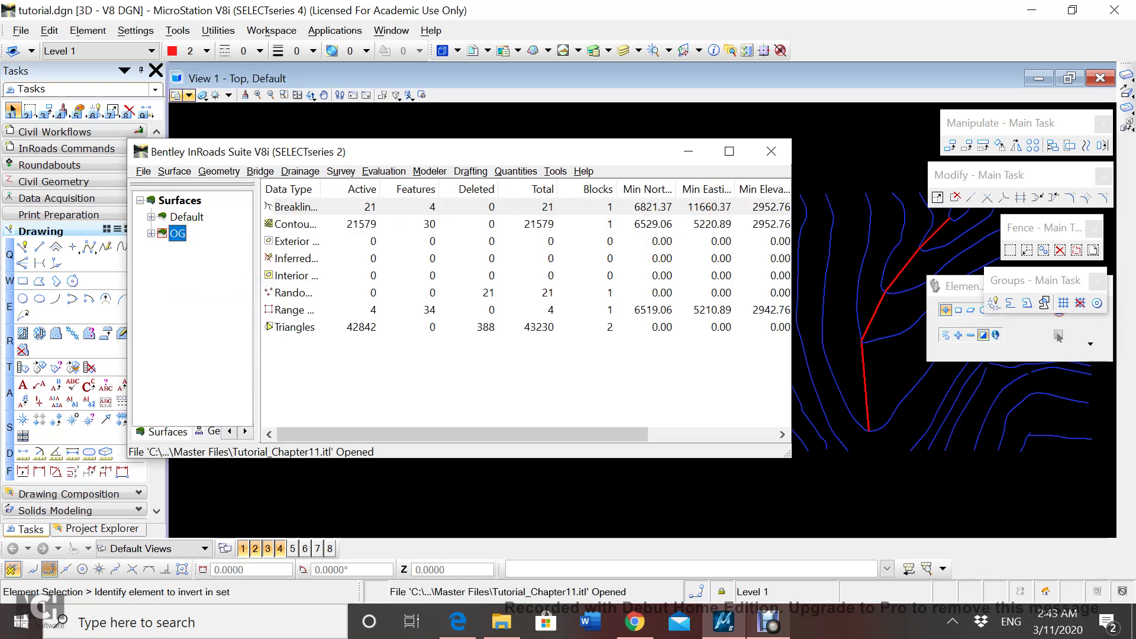
Make Route 8 the active horizontal alignment in the tutorial geometry project and expand it to its vertical alignment.
click(208, 431)
click(150, 234)
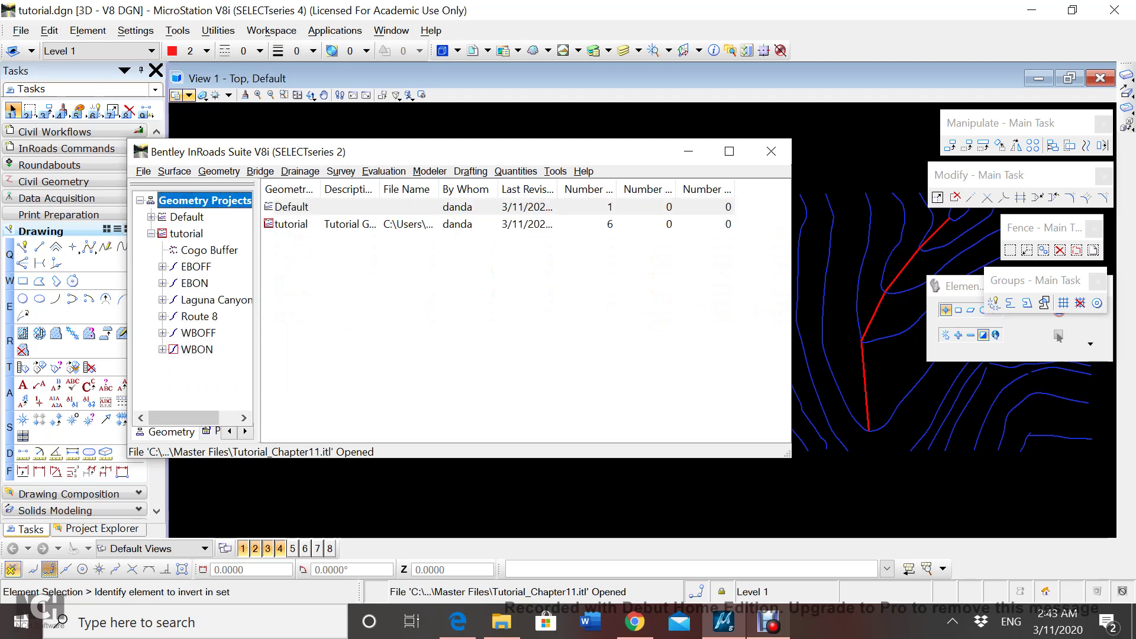
click(195, 316)
right_click(195, 315)
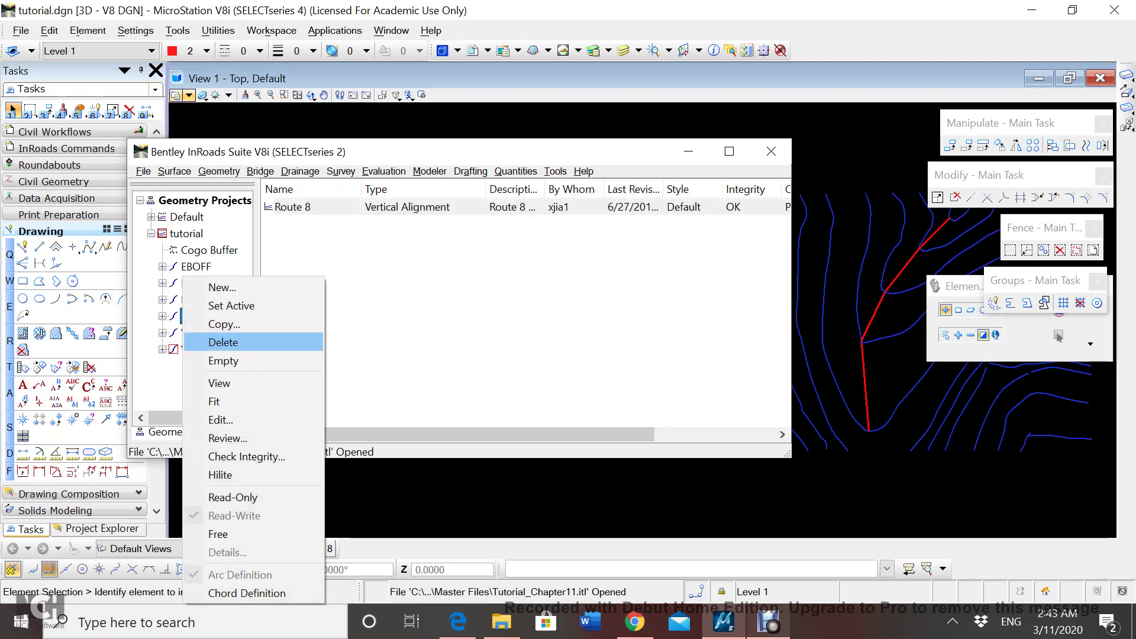
click(219, 305)
click(162, 317)
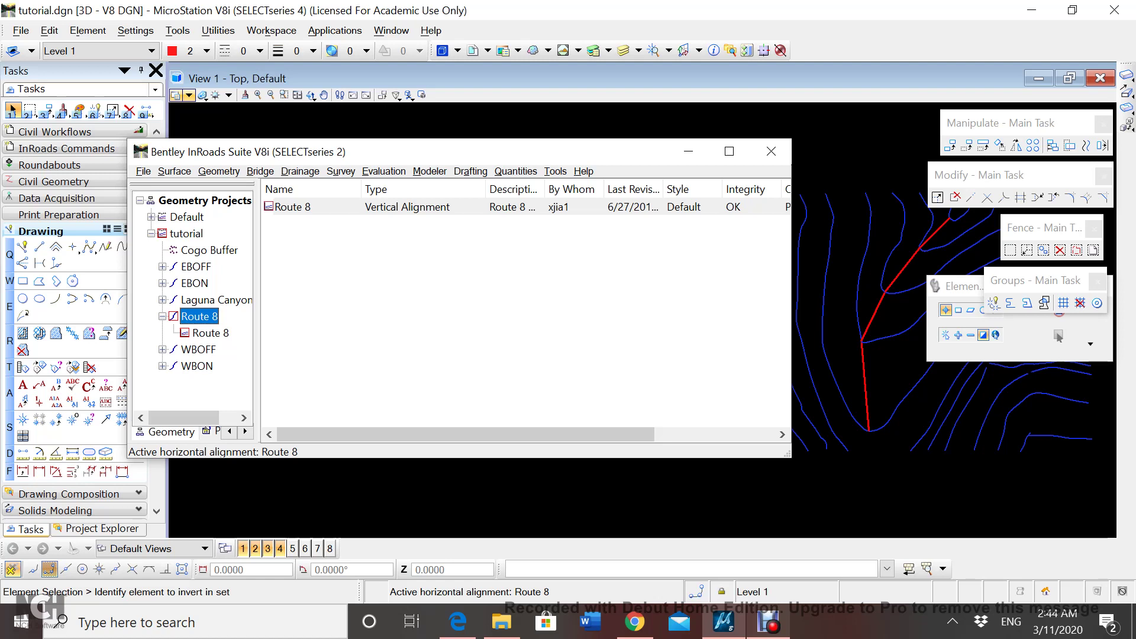
Show the template library and expand Tutorial_Chapter11 to list its templates.
click(244, 432)
click(245, 431)
click(245, 431)
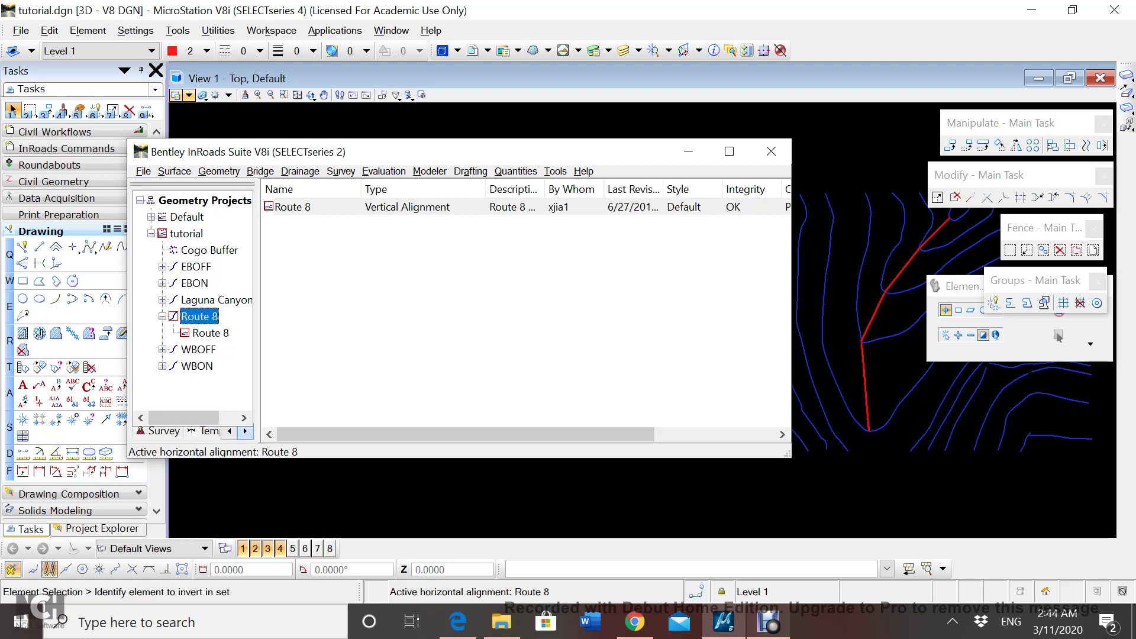
click(245, 432)
click(170, 432)
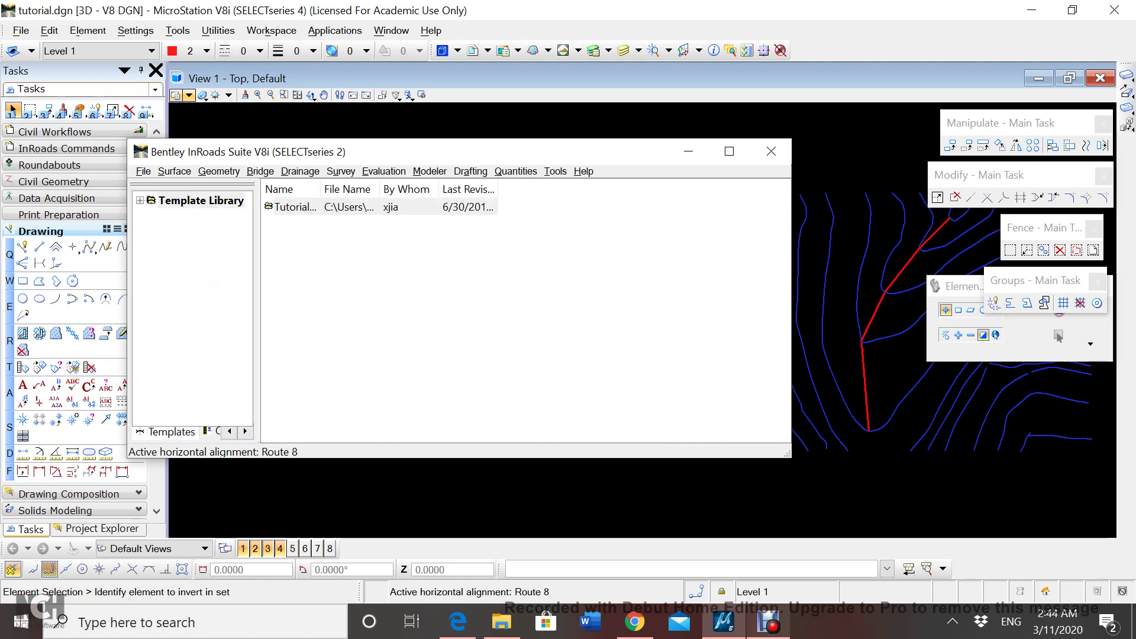
click(140, 200)
click(151, 217)
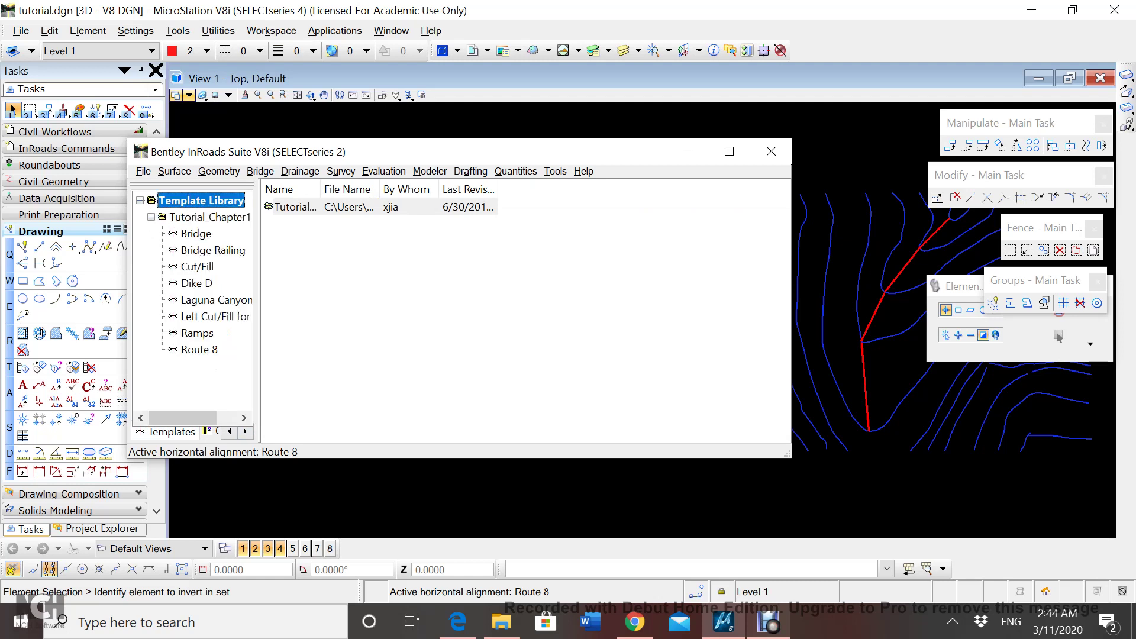
Try to open the Route 8 template for editing from the library list, and open the Create Template editor.
click(195, 350)
right_click(190, 351)
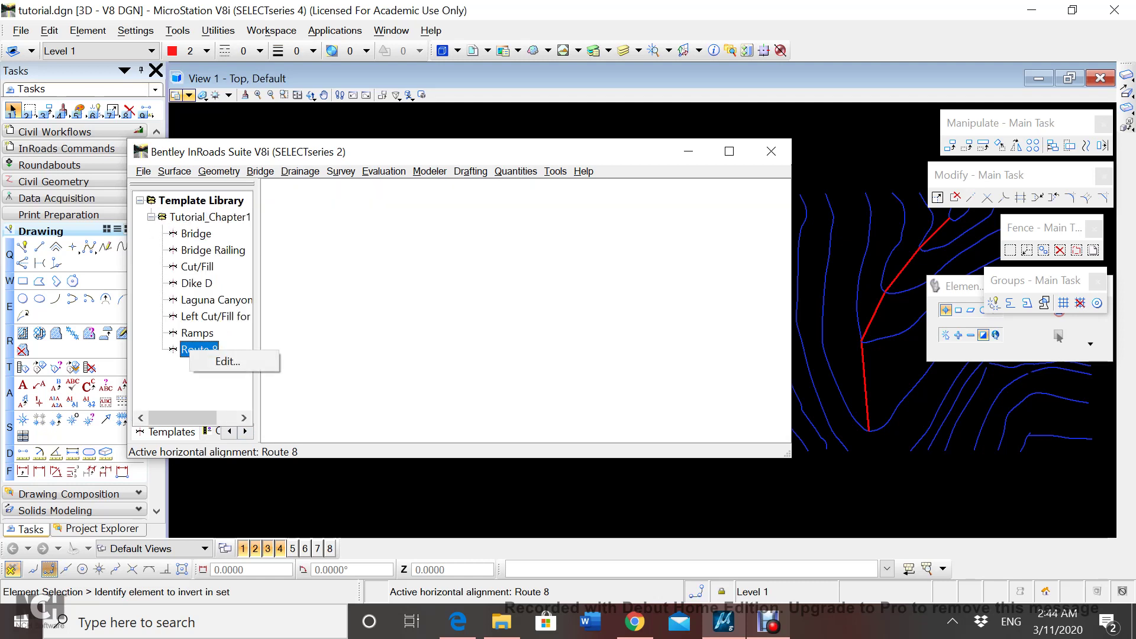
click(227, 362)
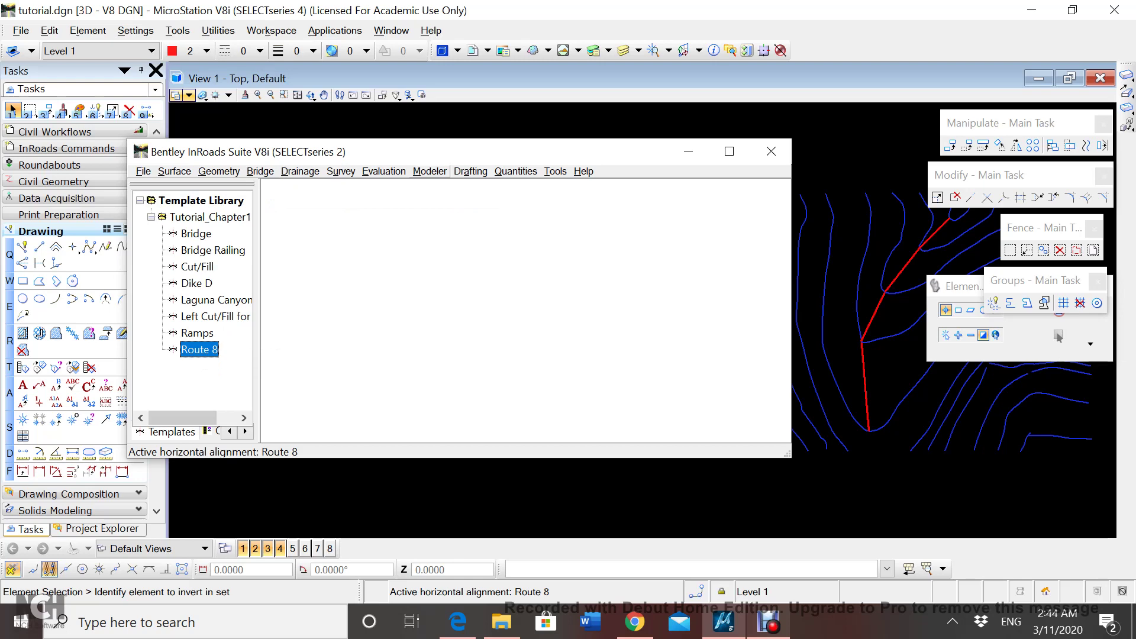
click(429, 171)
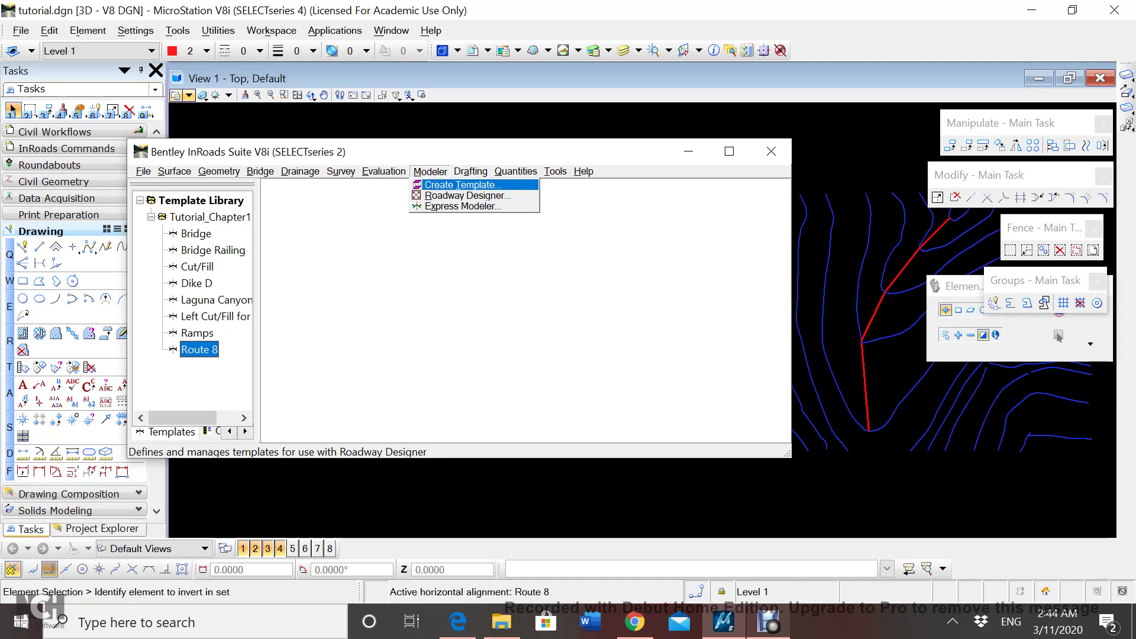
click(463, 184)
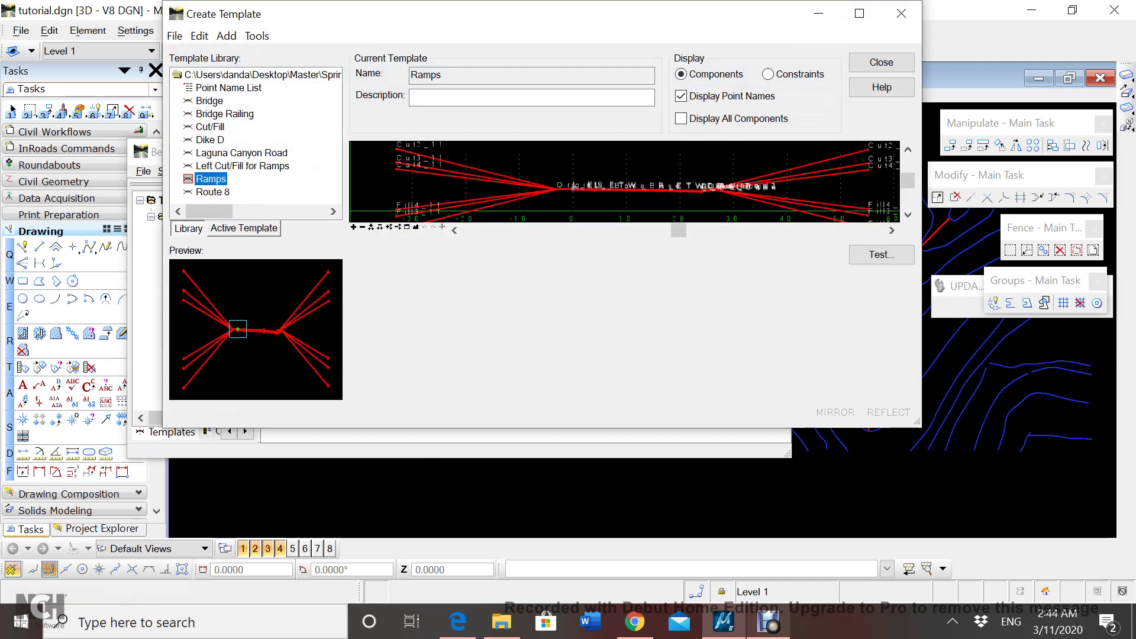
Display the Route 8 template as the current template in the Create Template editor, and close the editor.
click(211, 192)
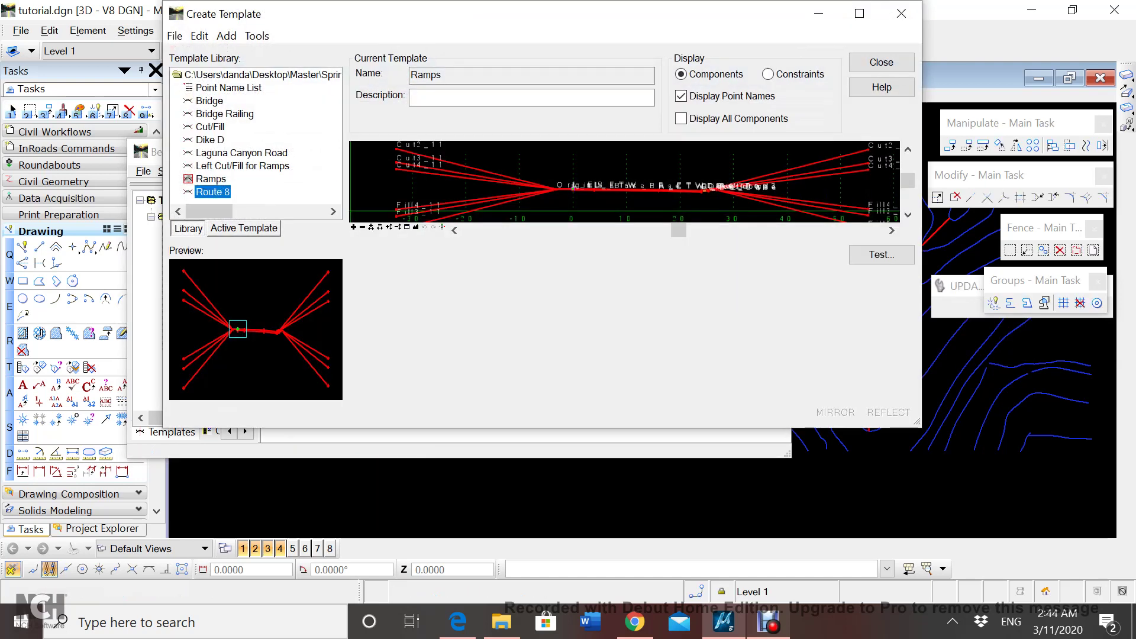
right_click(213, 193)
click(242, 204)
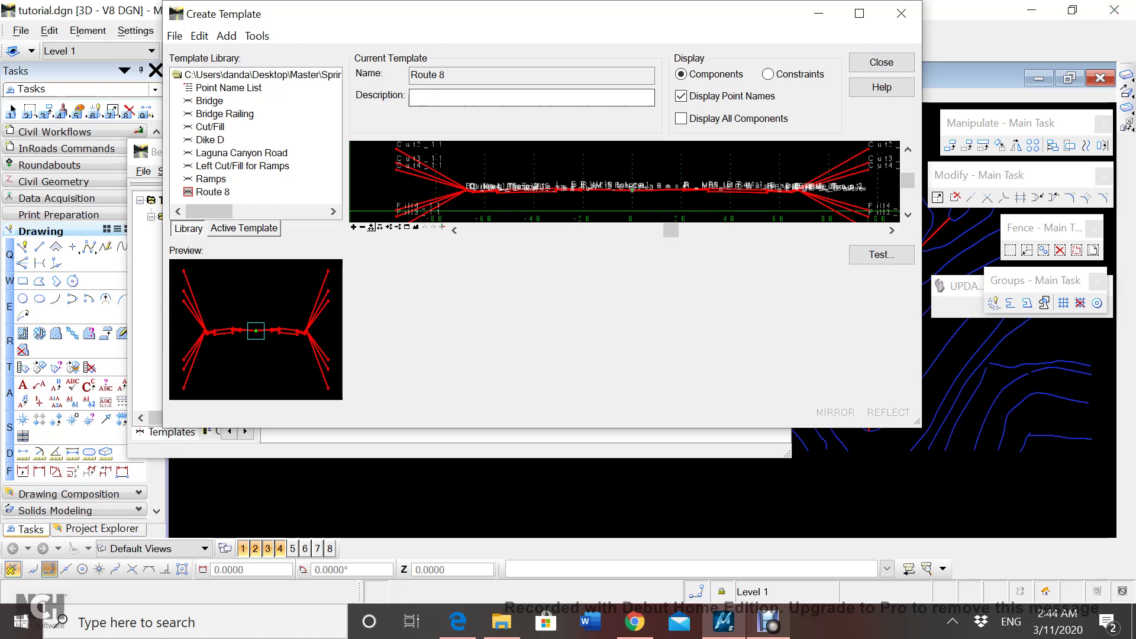
click(880, 62)
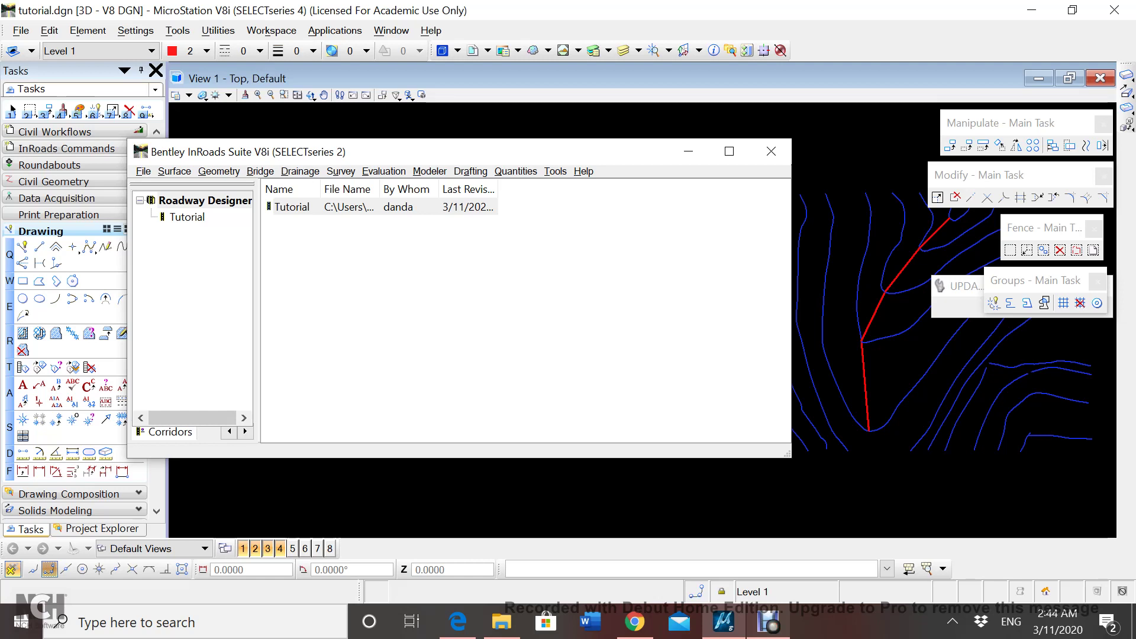
Open Roadway Designer and add an alignment-type corridor named Route 8 using the Route 8 horizontal and vertical alignments.
click(470, 172)
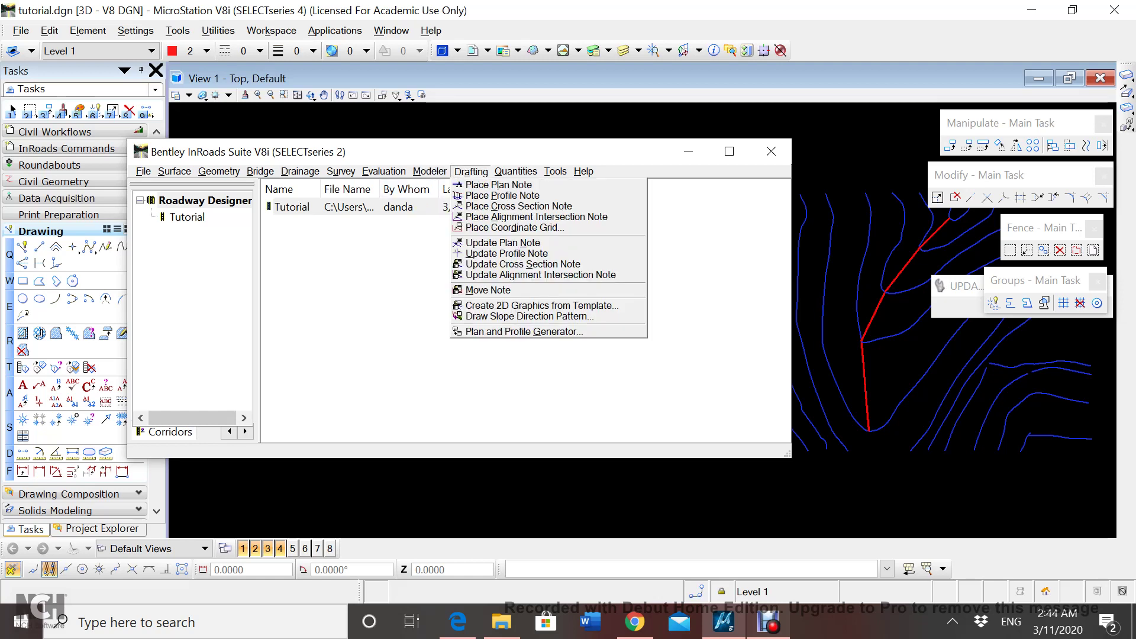
click(456, 190)
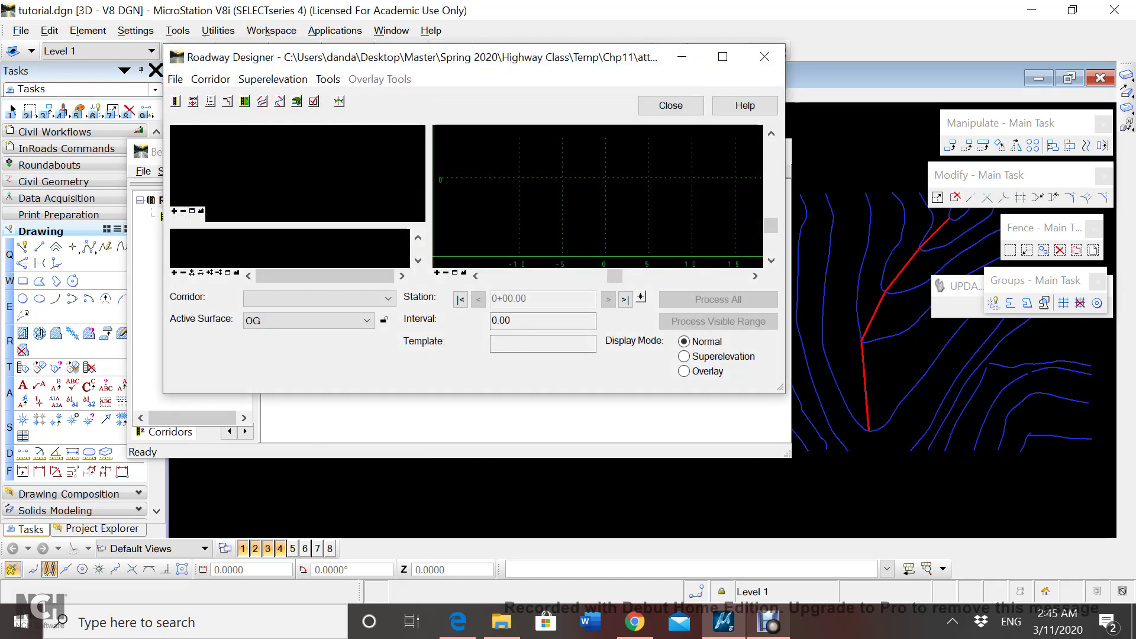
click(210, 79)
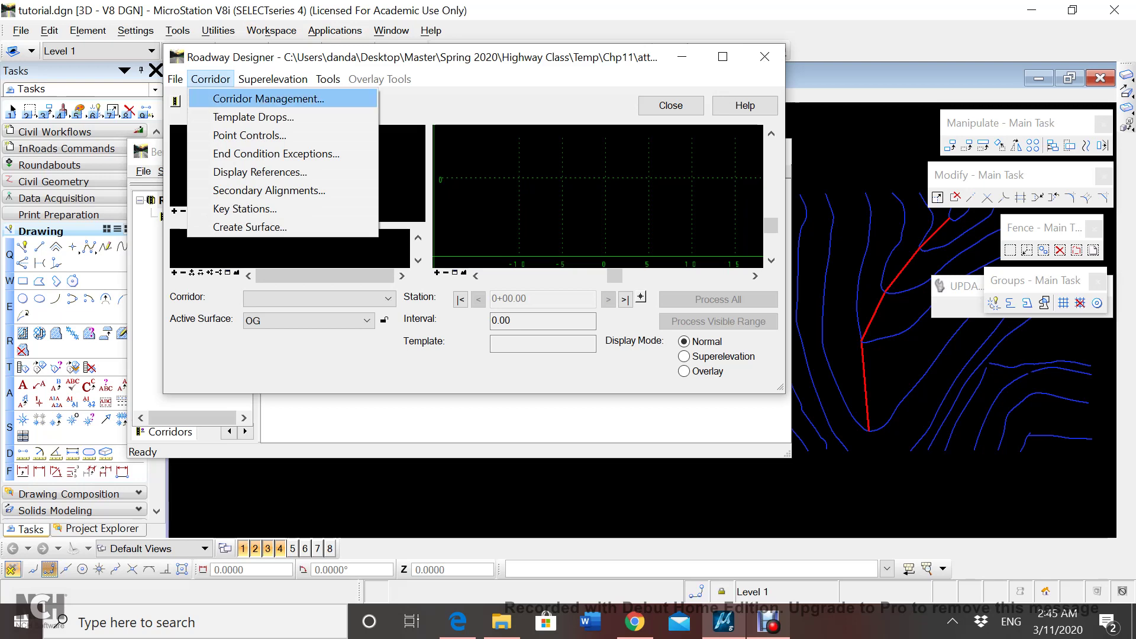
key(Return)
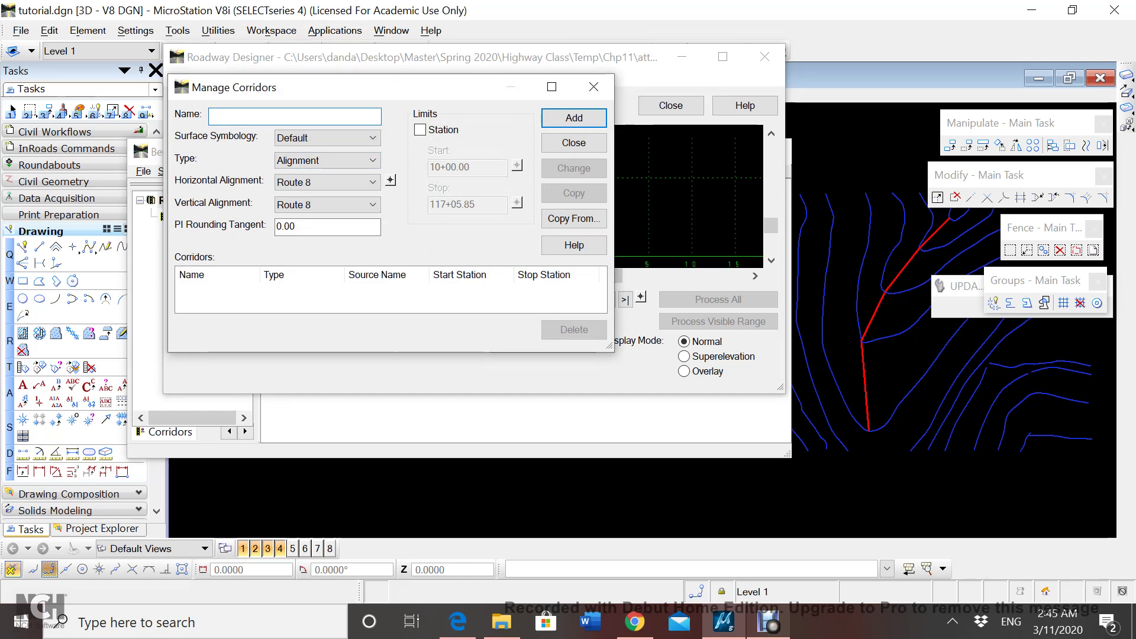
text(Route 8)
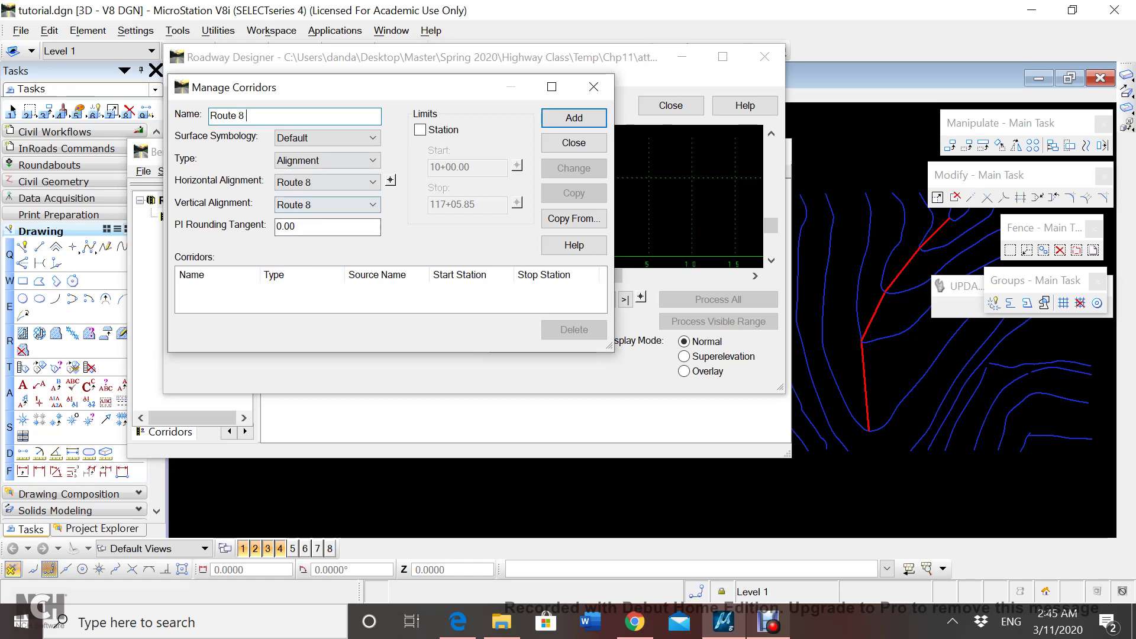
click(574, 117)
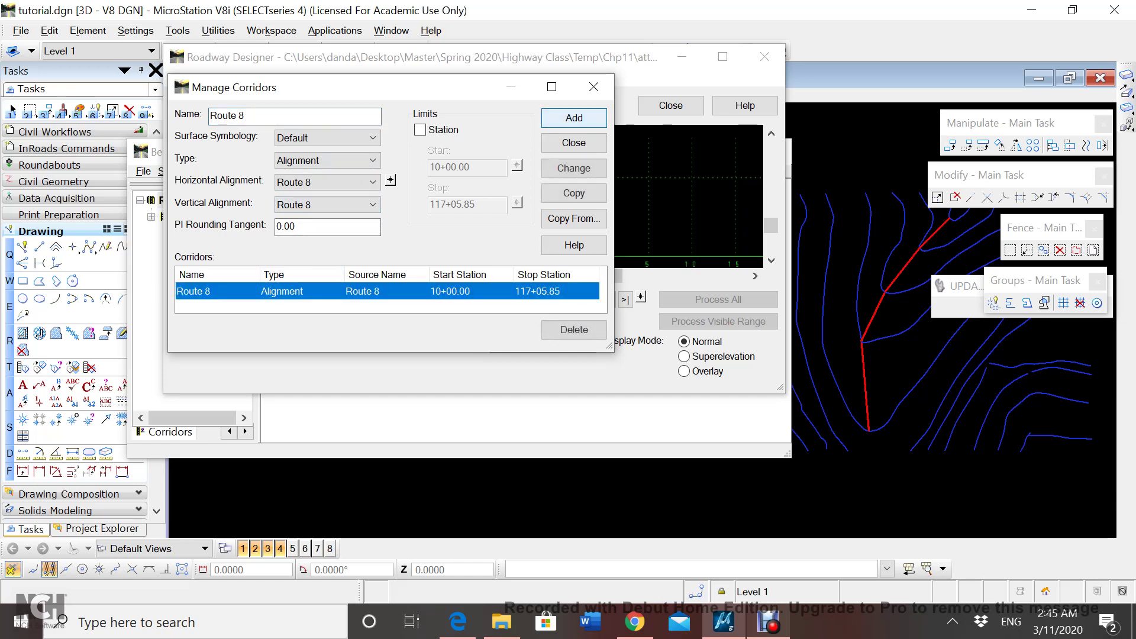
click(573, 143)
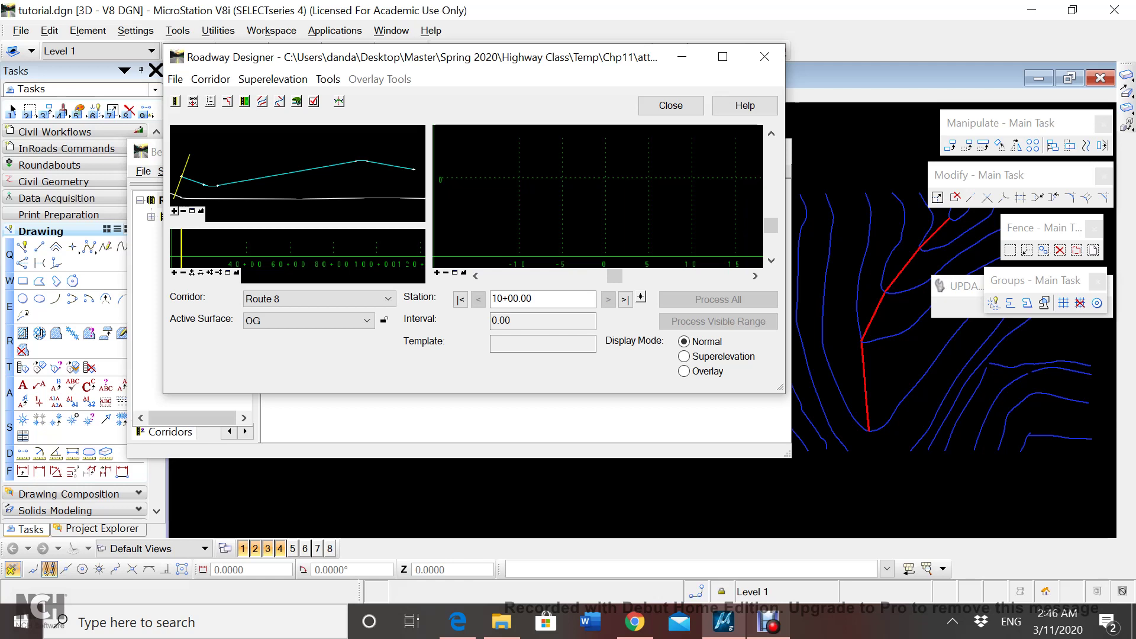
Add a Route 8 template drop to the Route 8 corridor at station 10+00.00 with a 50.00 interval.
click(210, 78)
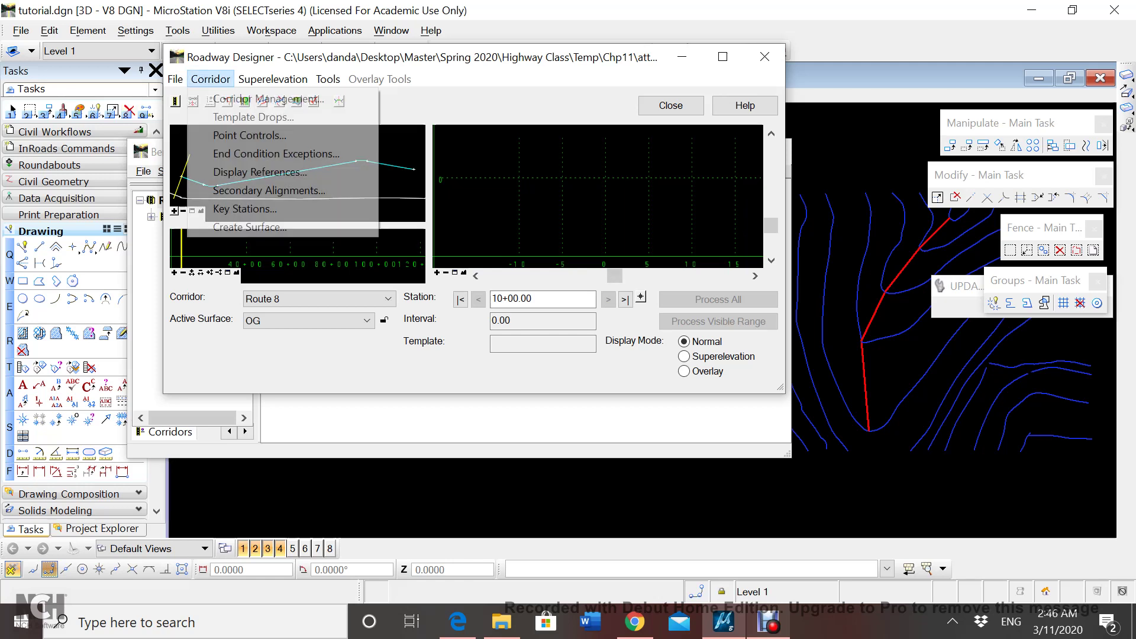
click(254, 117)
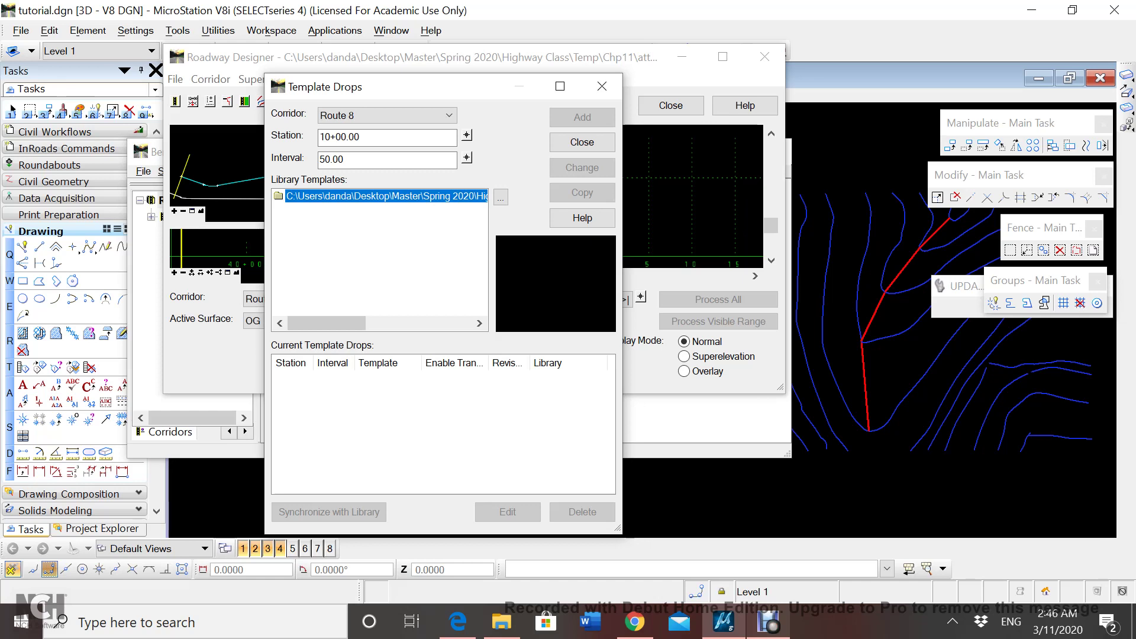
double_click(386, 196)
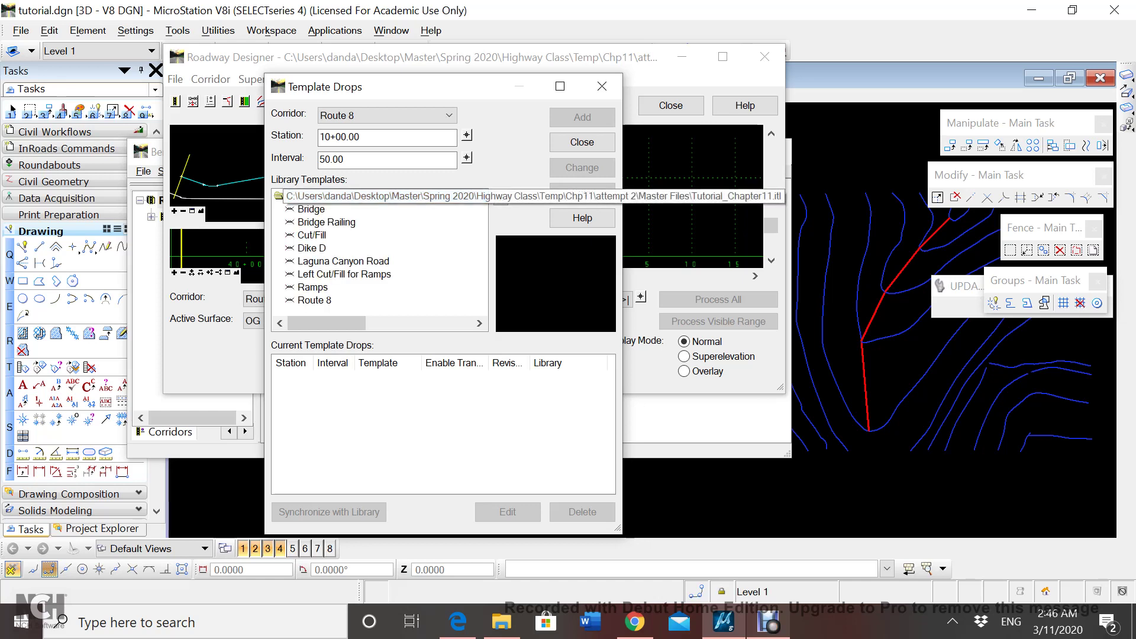
click(314, 300)
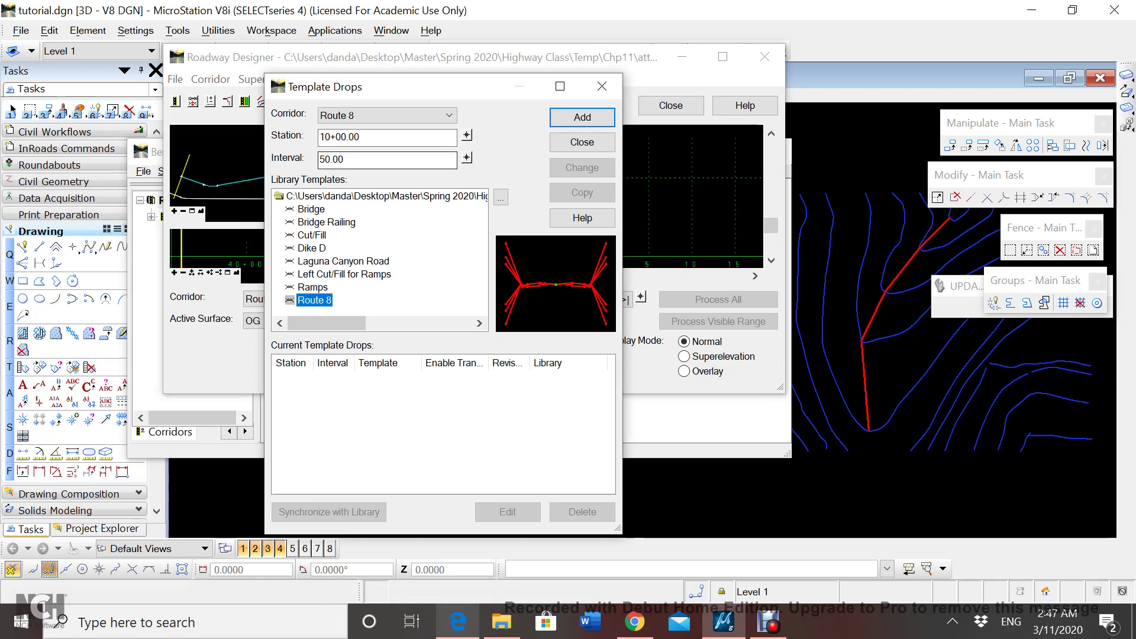
click(582, 117)
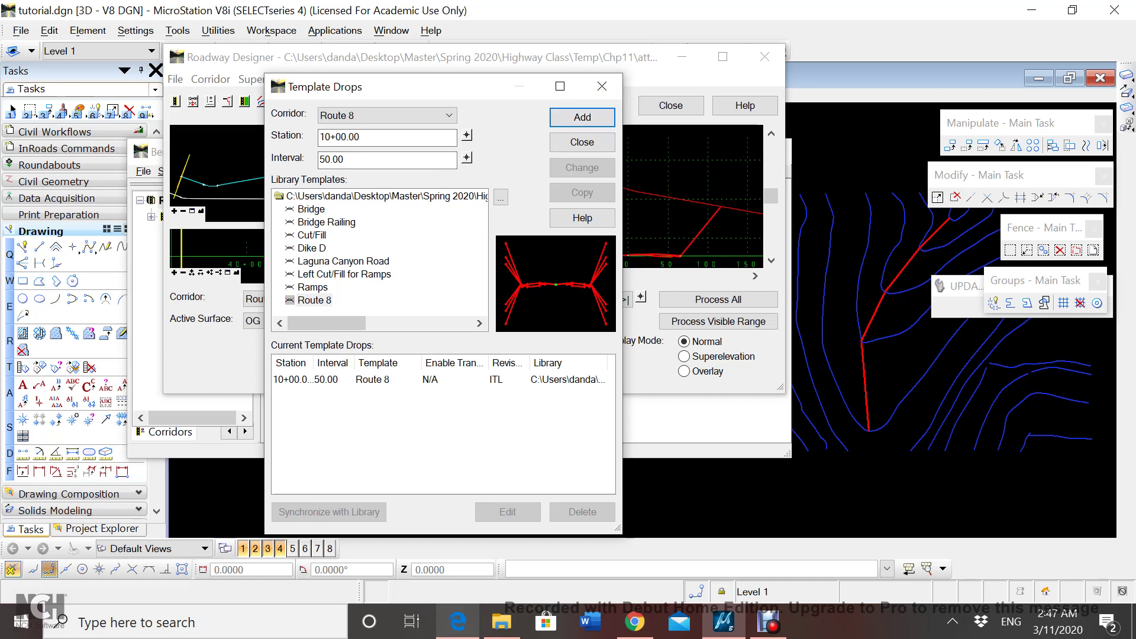
Add a Bridge template drop at station 64+30.67 with a 10.00 interval.
click(311, 210)
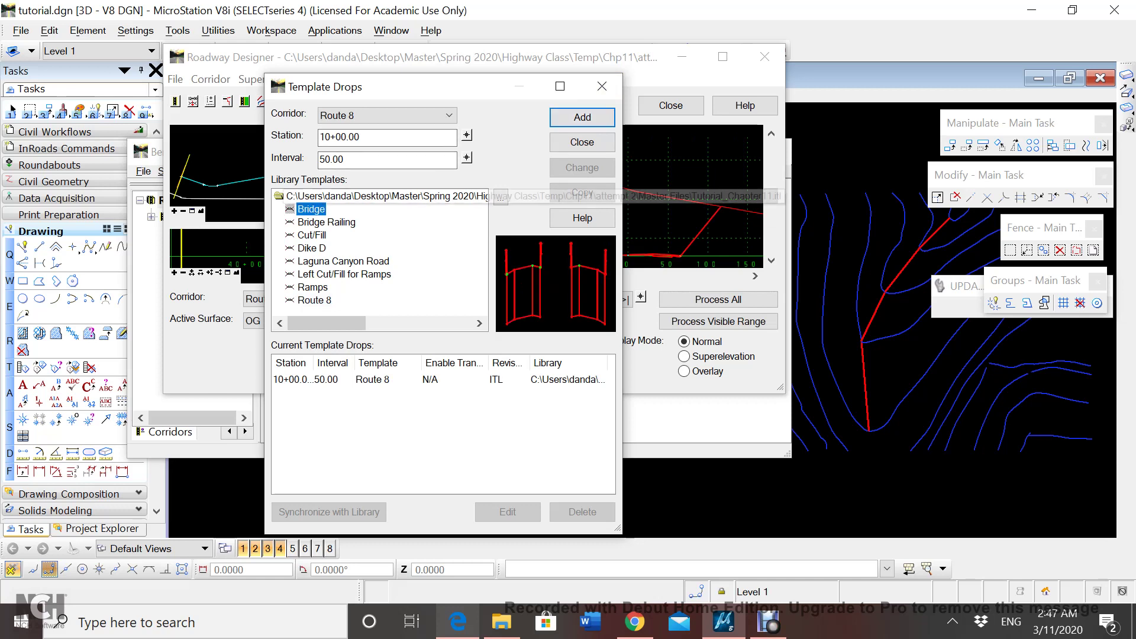
double_click(349, 137)
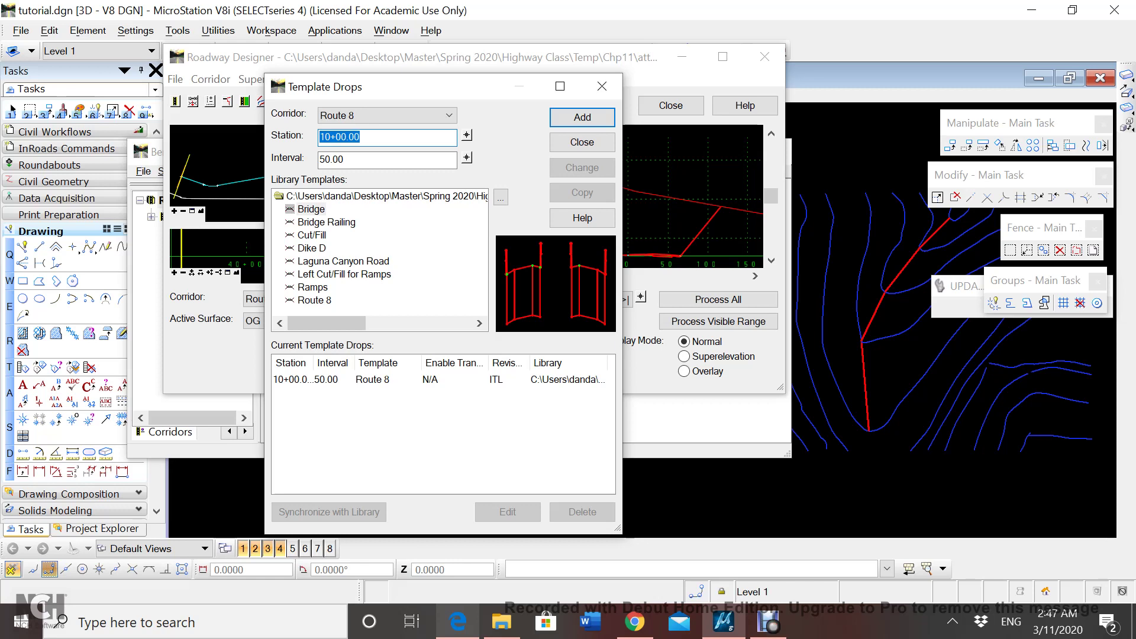
click(362, 138)
key(shift+Home)
text(64+30.67)
click(325, 159)
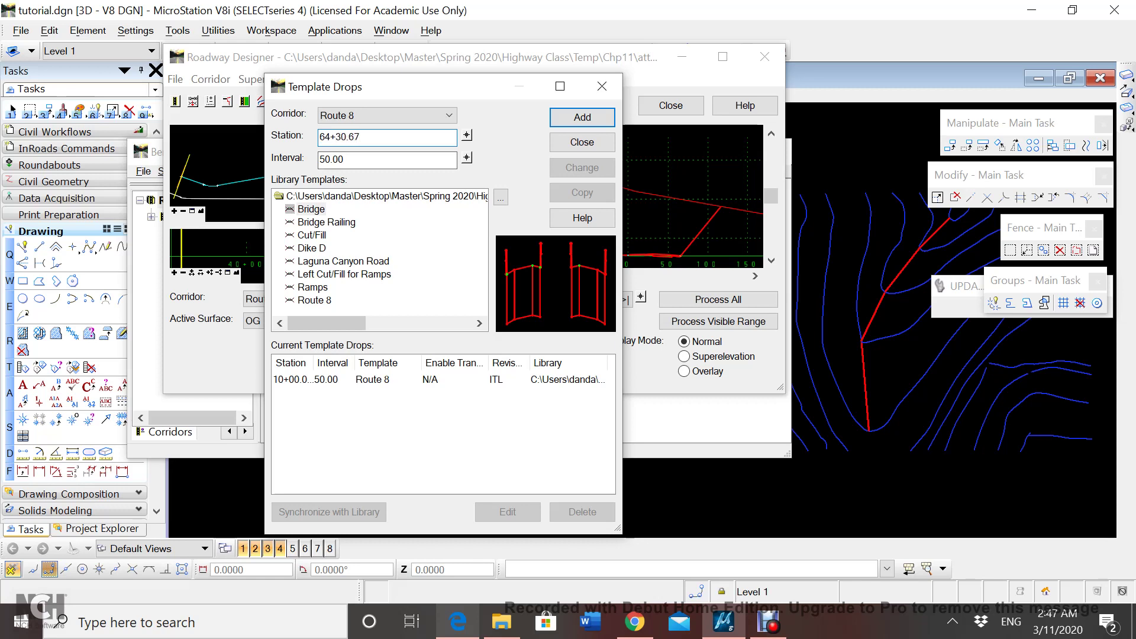
key(BackSpace)
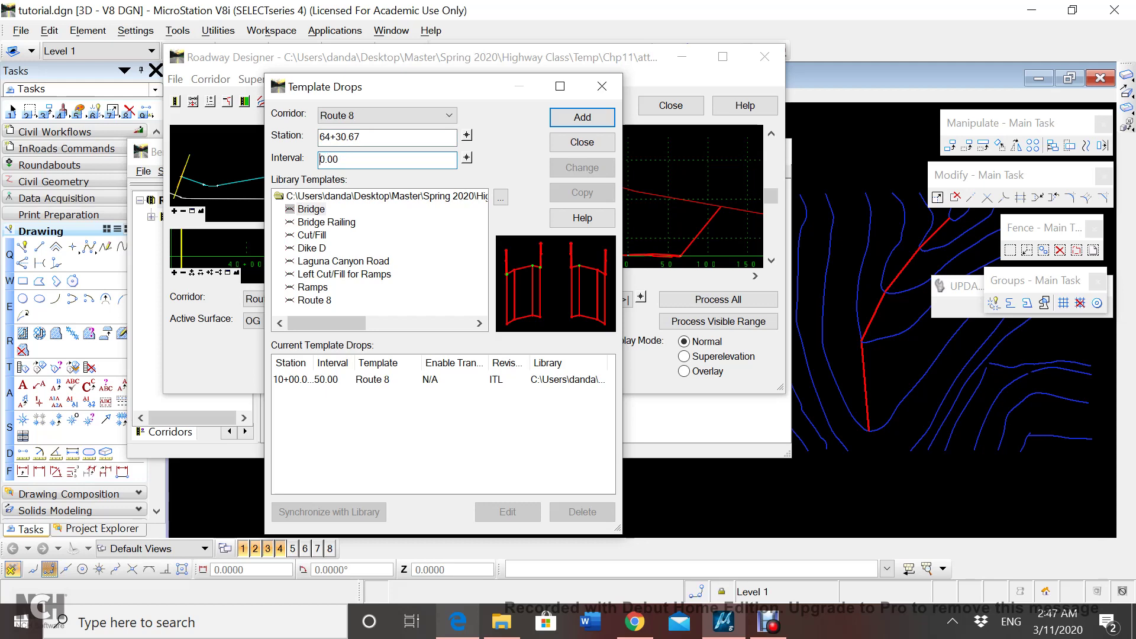
text(1)
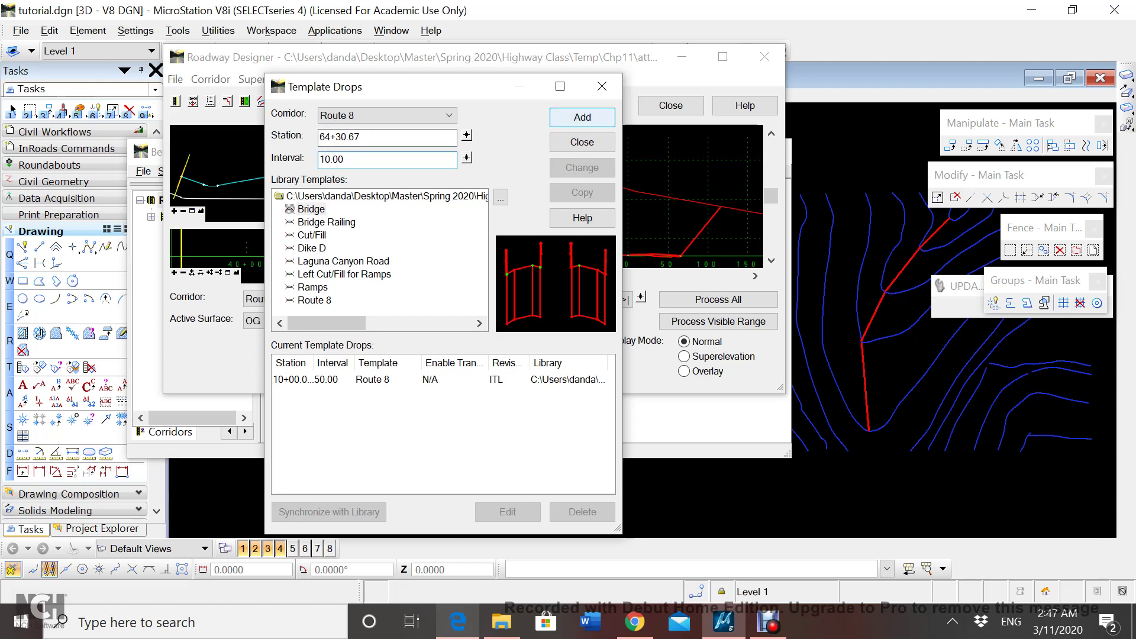
key(Return)
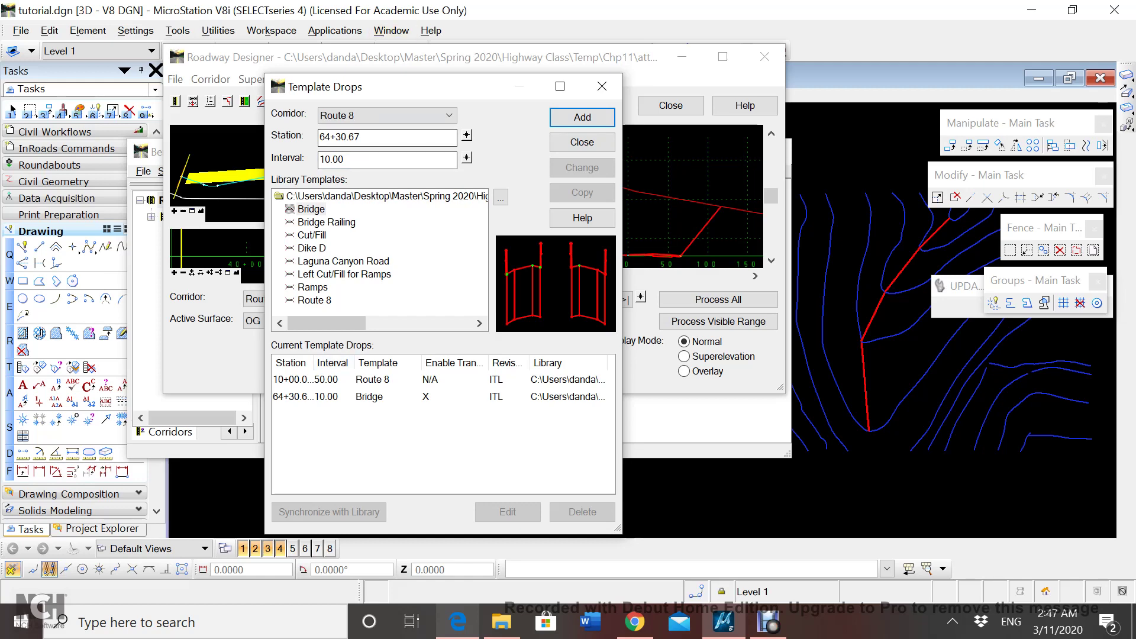
Add a second Route 8 template drop at station 65+54.67 with a 50.00 interval, and close the template drops dialog.
click(314, 300)
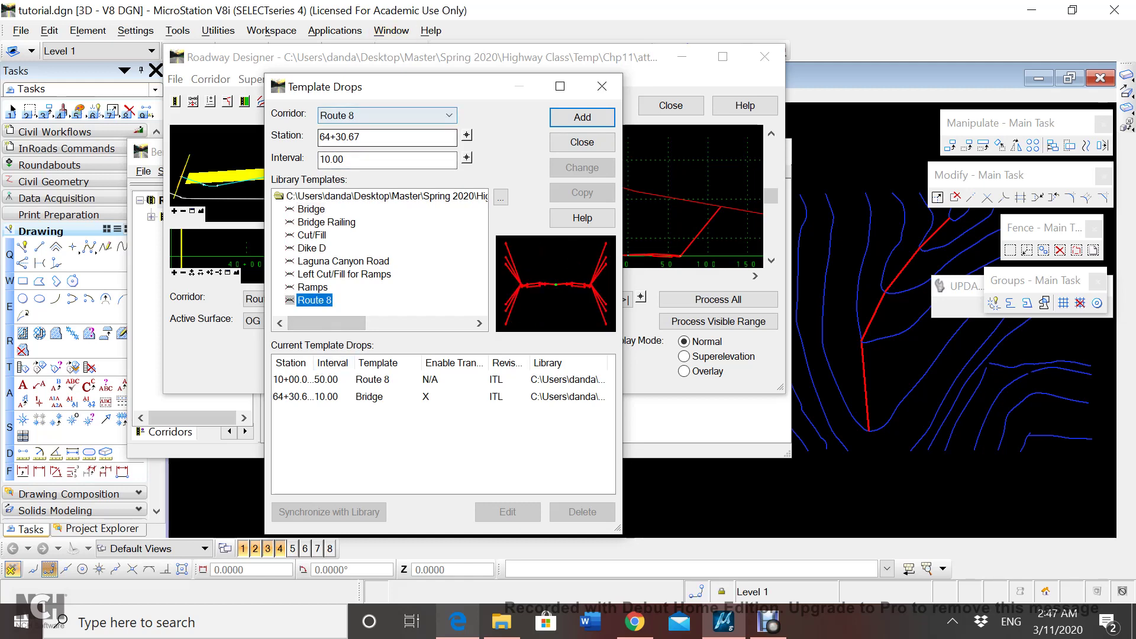
double_click(341, 137)
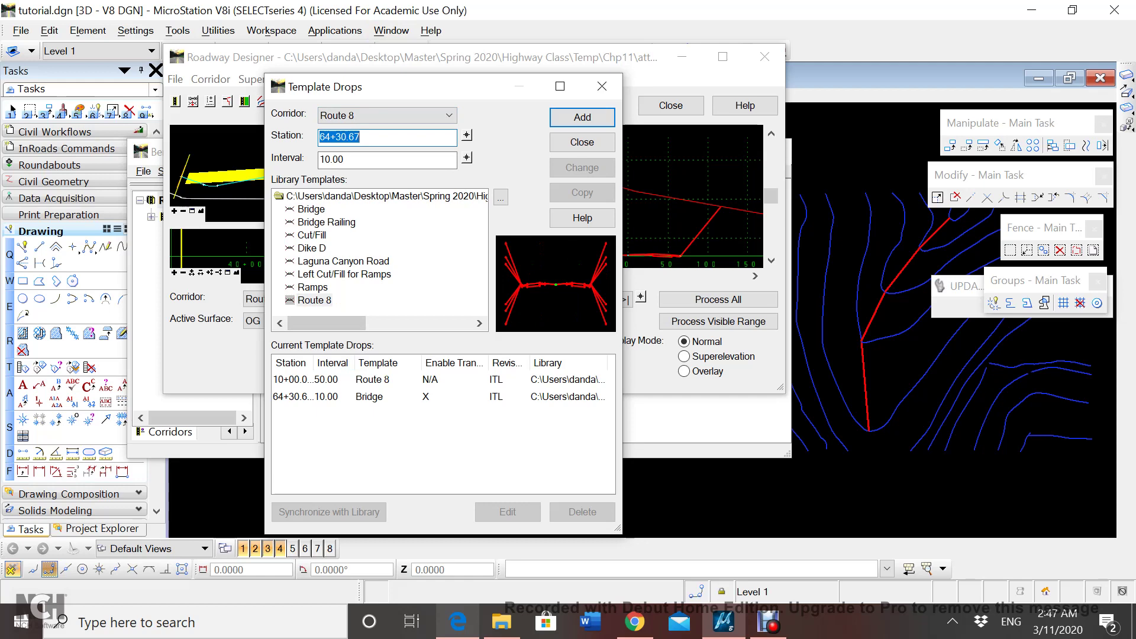
text(65+54.67)
key(Tab)
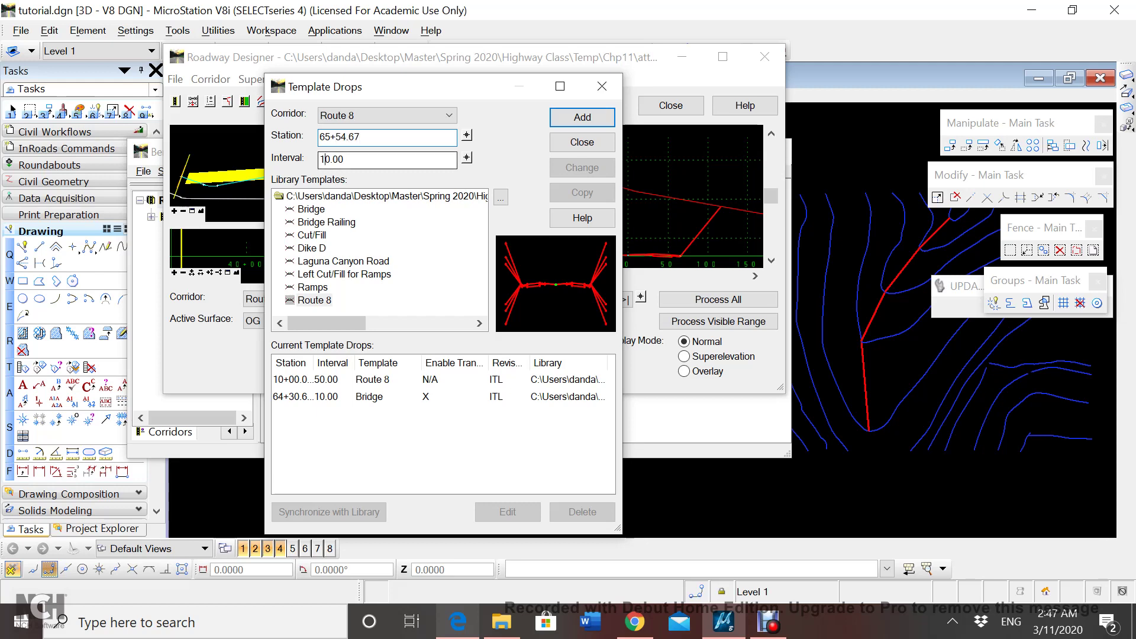
key(BackSpace)
text(5)
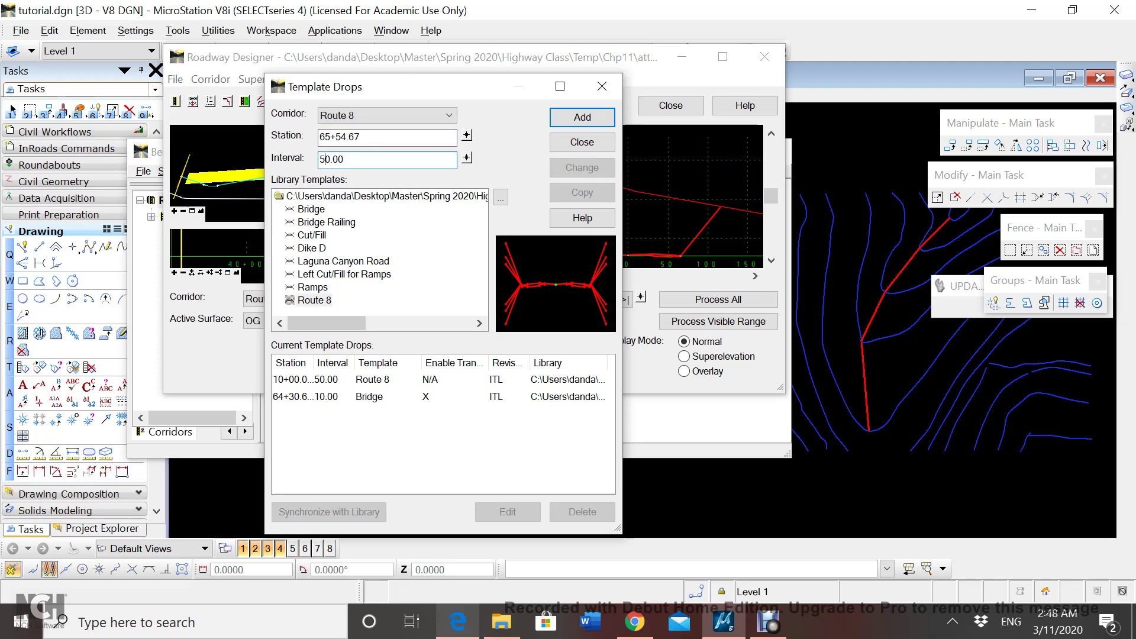
key(Return)
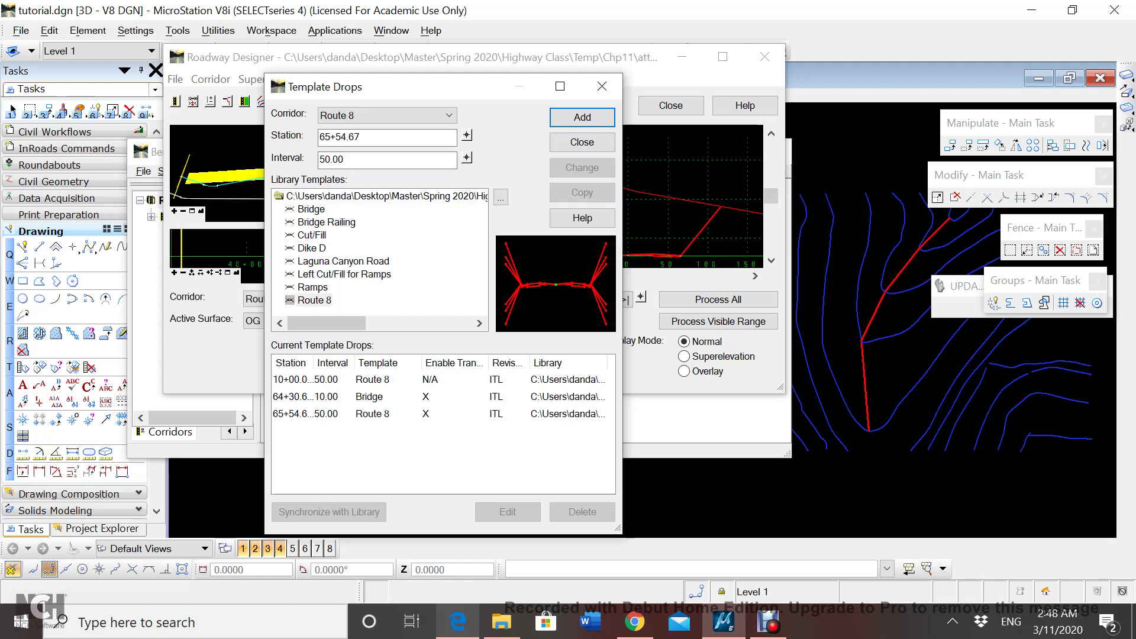
click(582, 142)
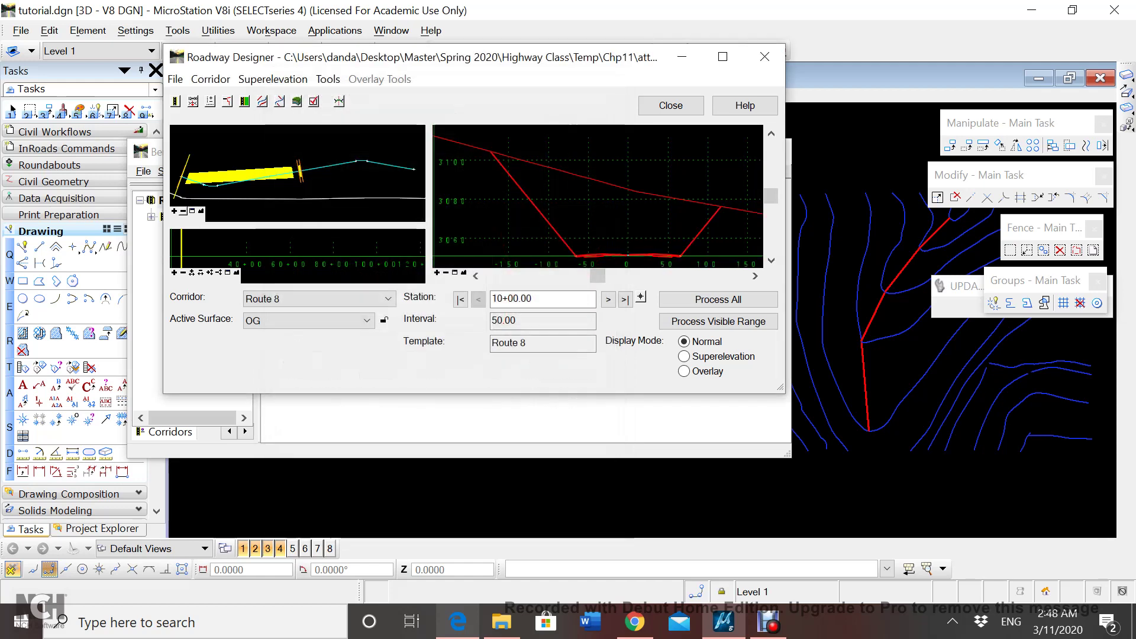
Delete both template transitions, the one before the Bridge drop and the one after it, in the corridor's plan view.
scroll(262, 171, up, 4)
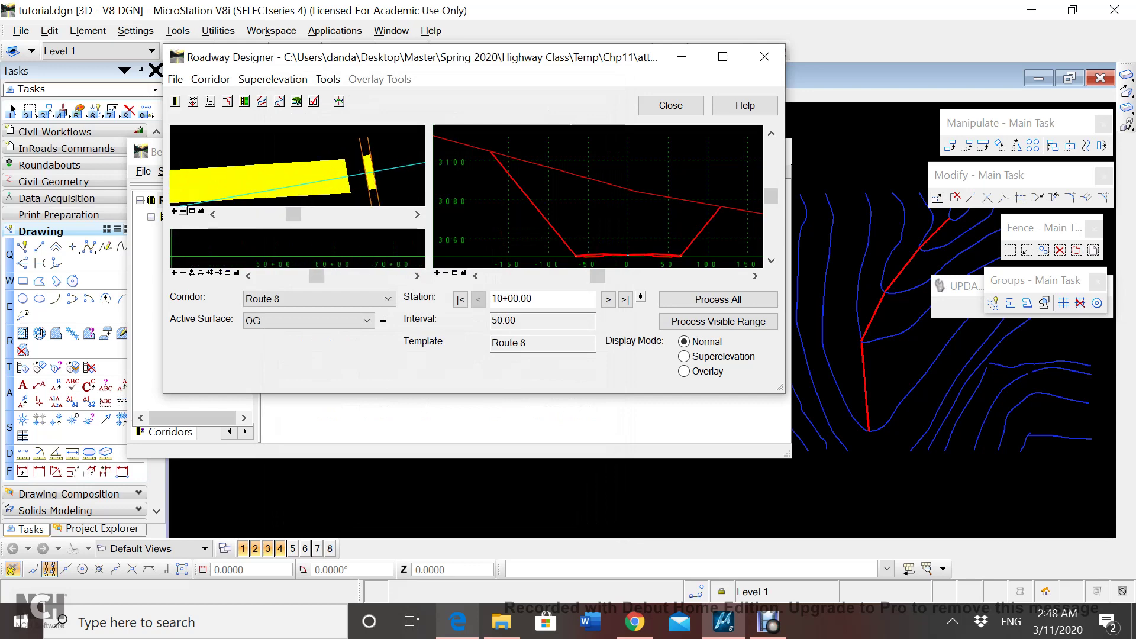
right_click(309, 172)
click(346, 218)
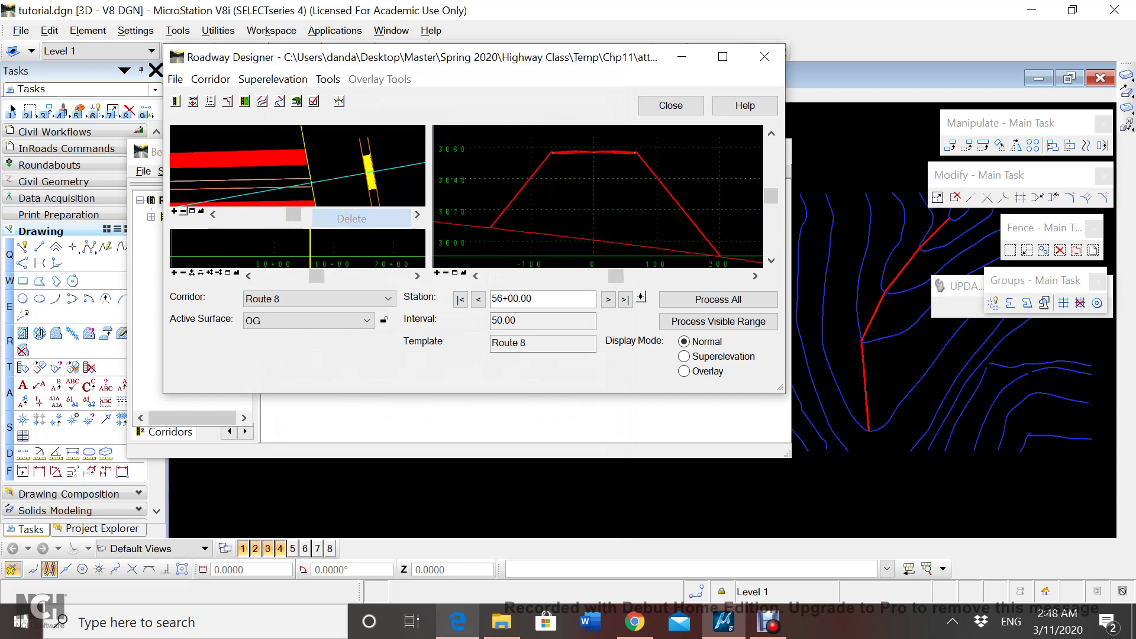
right_click(367, 170)
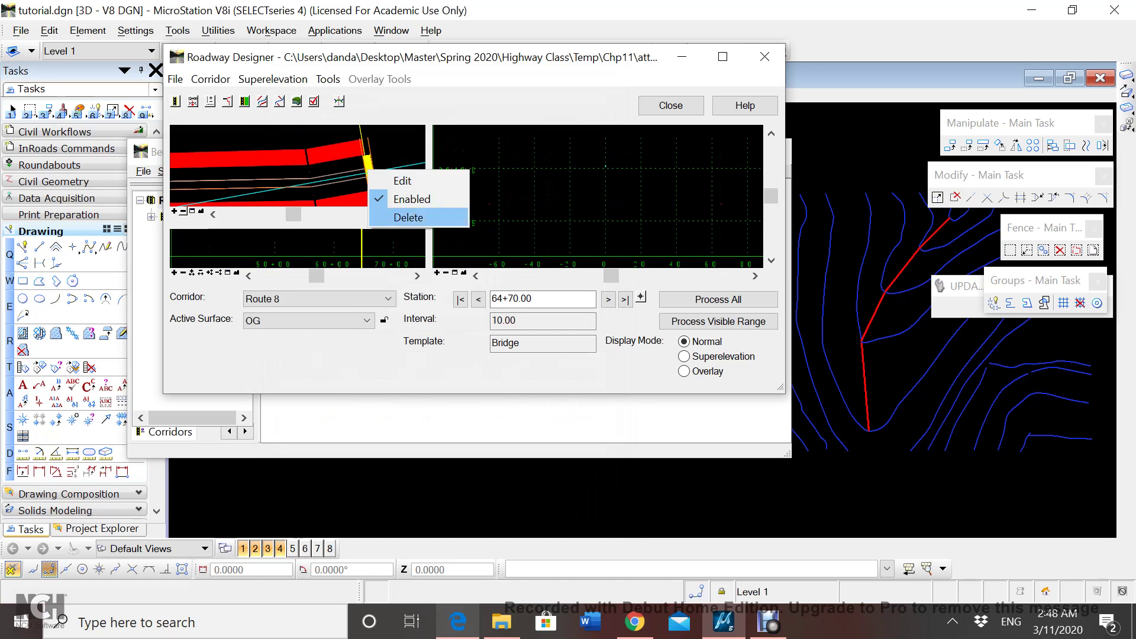
click(408, 217)
scroll(358, 198, down, 3)
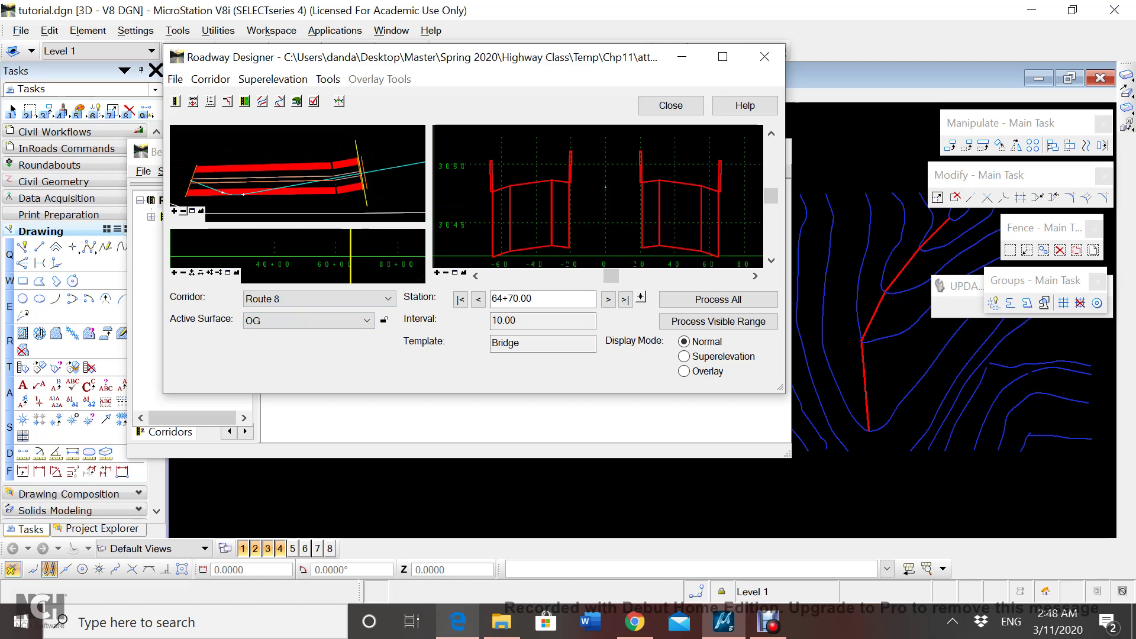
Enlarge the Roadway Designer window and save the roadway design file.
drag(782, 390, 849, 501)
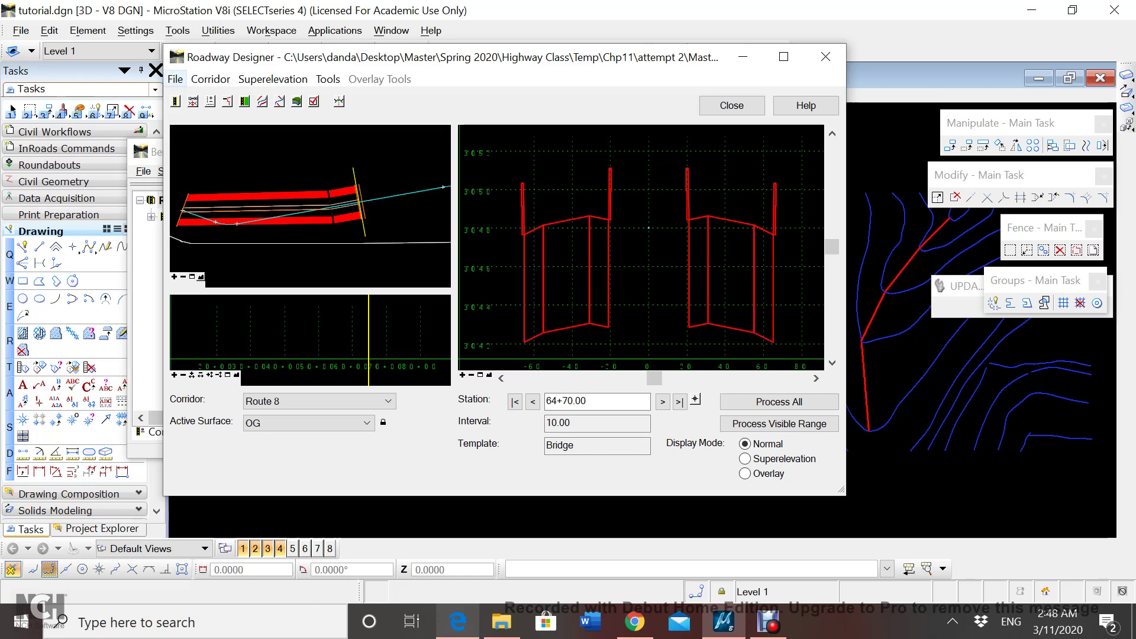
click(175, 78)
click(200, 134)
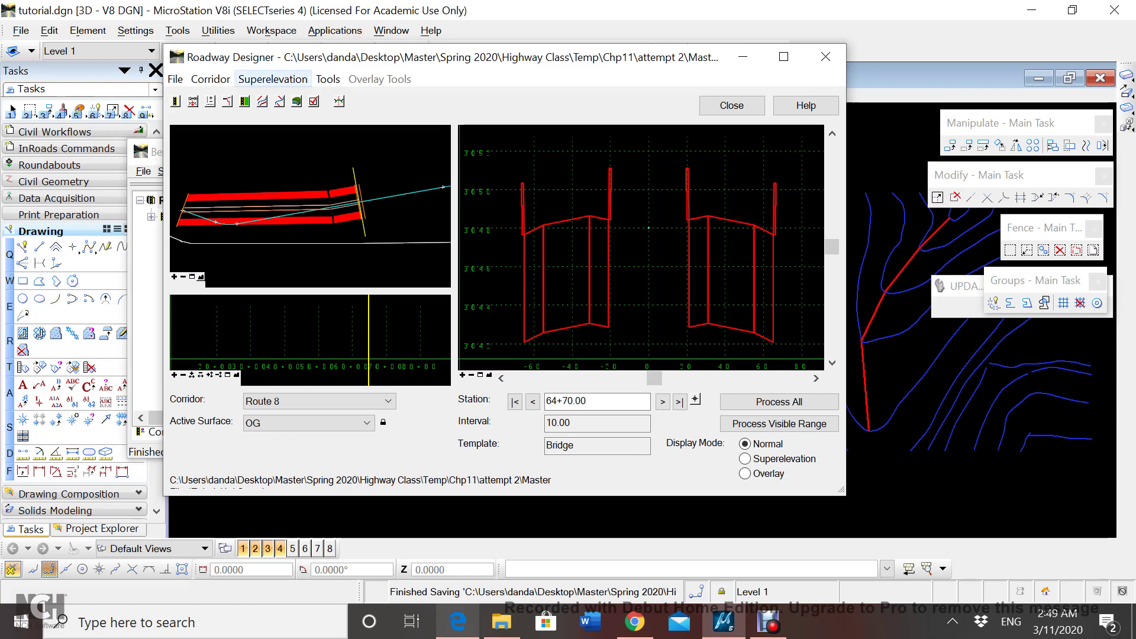
Start the table-based superelevation wizard for the Route 8 corridor and load the CaltransMultiLane.sup superelevation table.
click(273, 78)
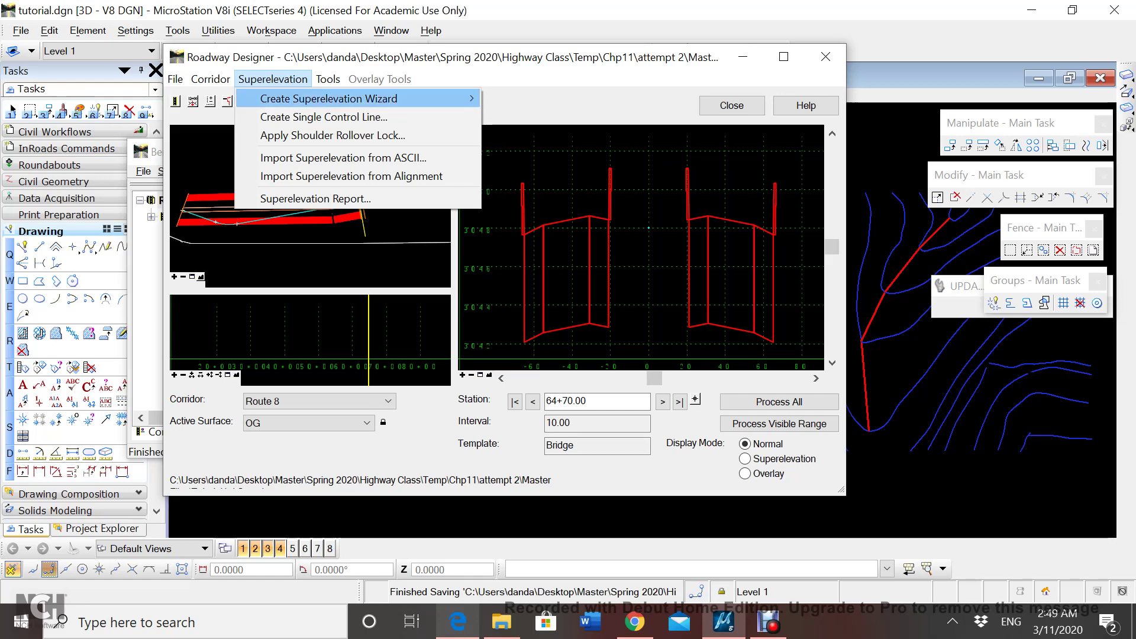
mouse_move(354, 98)
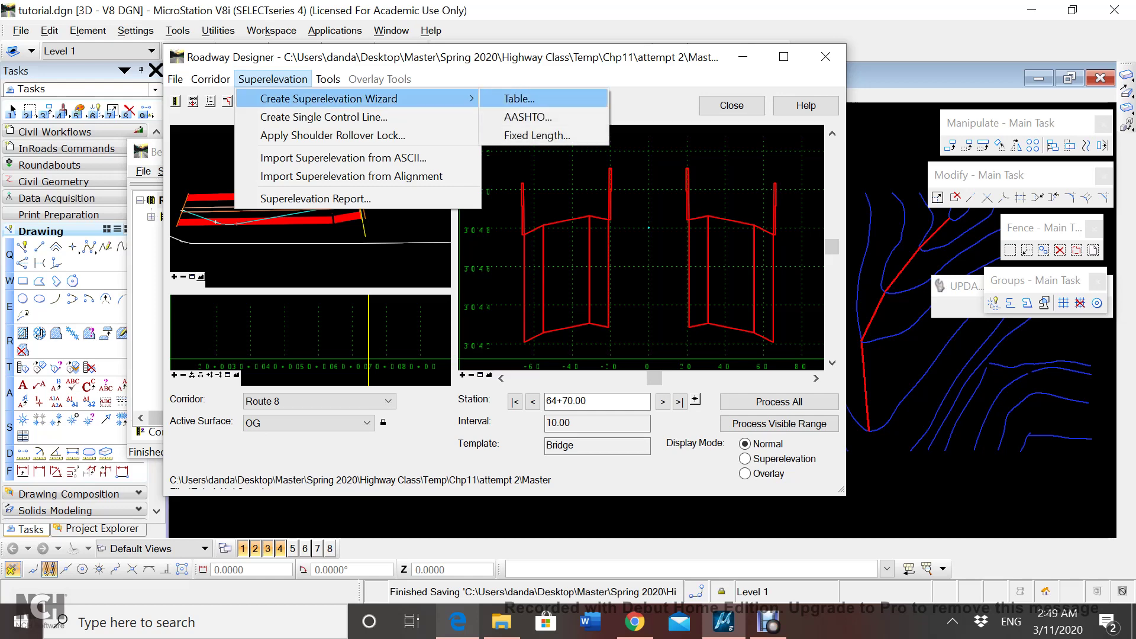
click(519, 99)
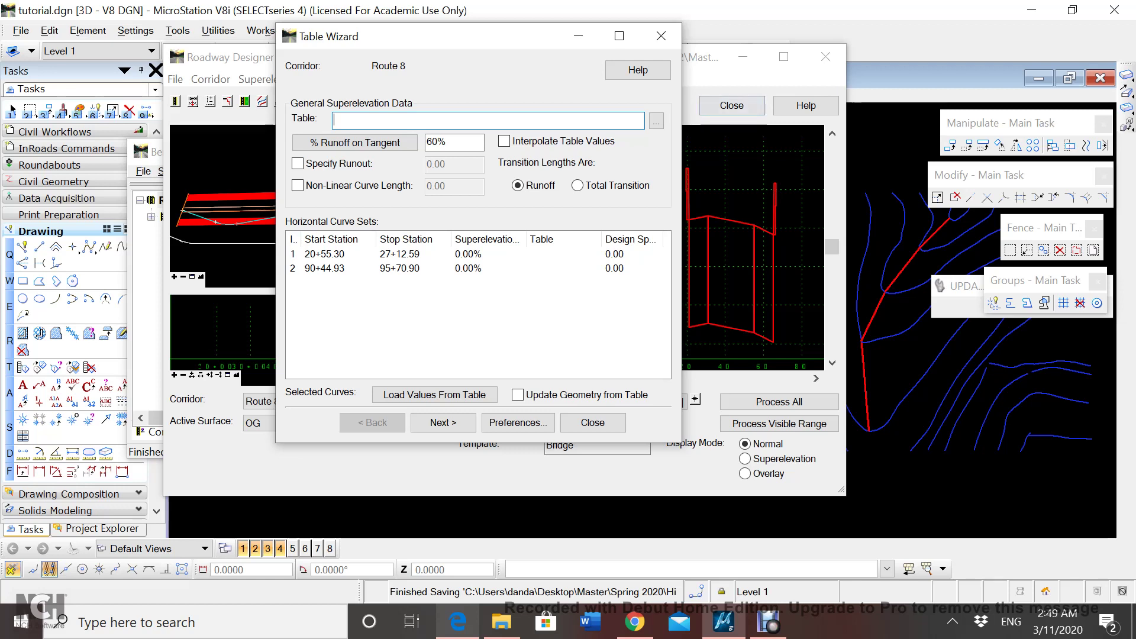
click(656, 121)
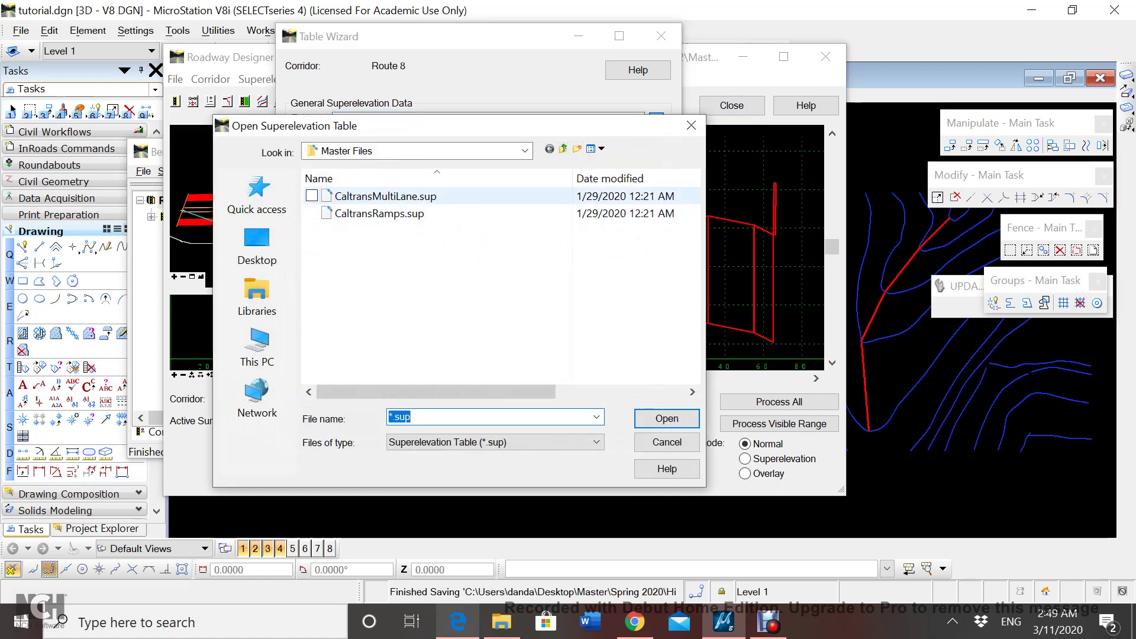
click(382, 197)
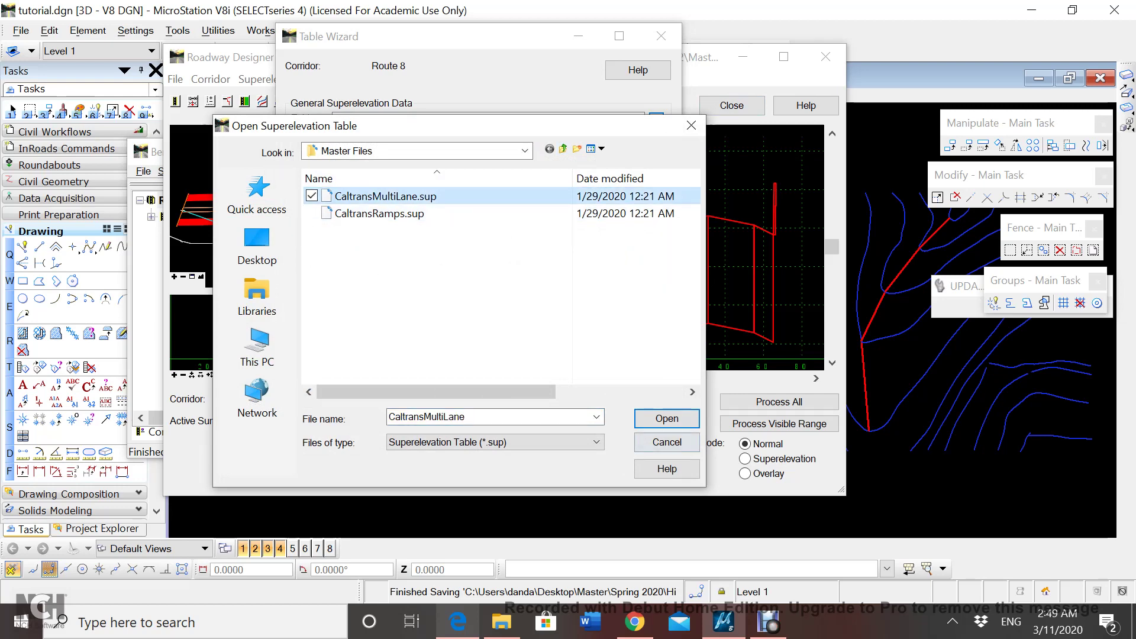
click(667, 418)
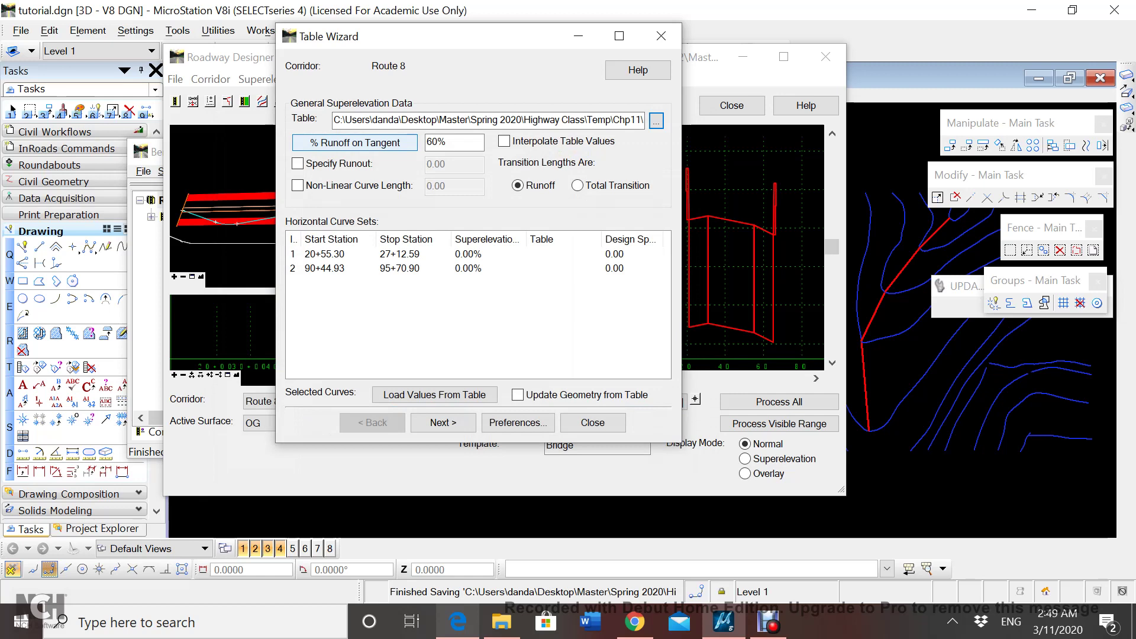
Set the runoff on tangent to 67%, load the table values for the horizontal curve sets, and continue to the section definitions.
click(436, 141)
key(BackSpace)
text(7)
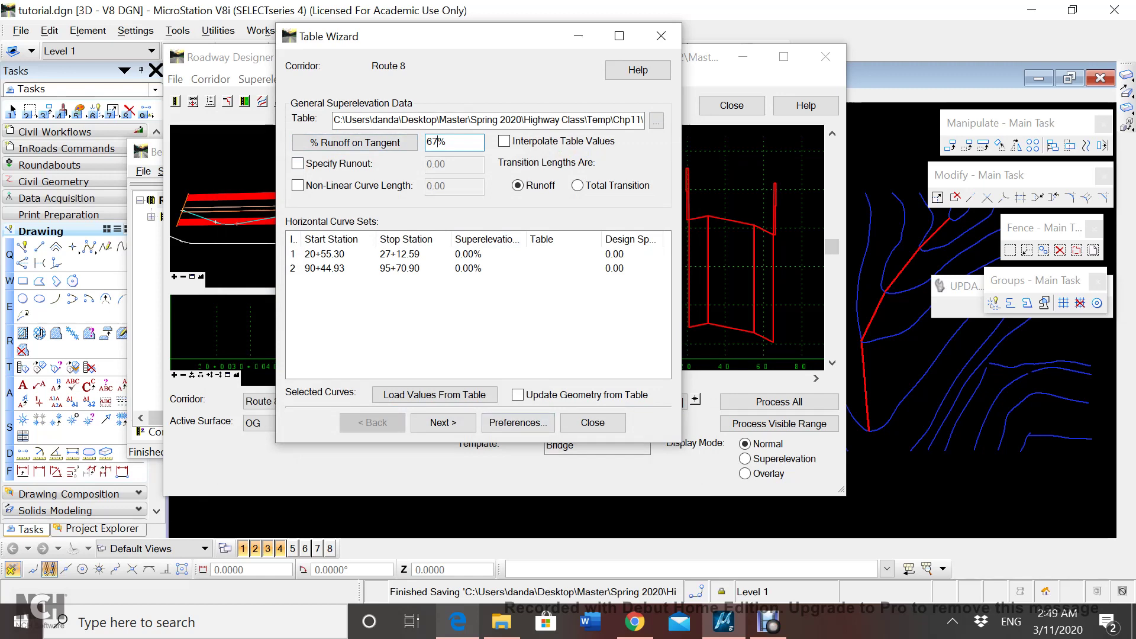
click(324, 254)
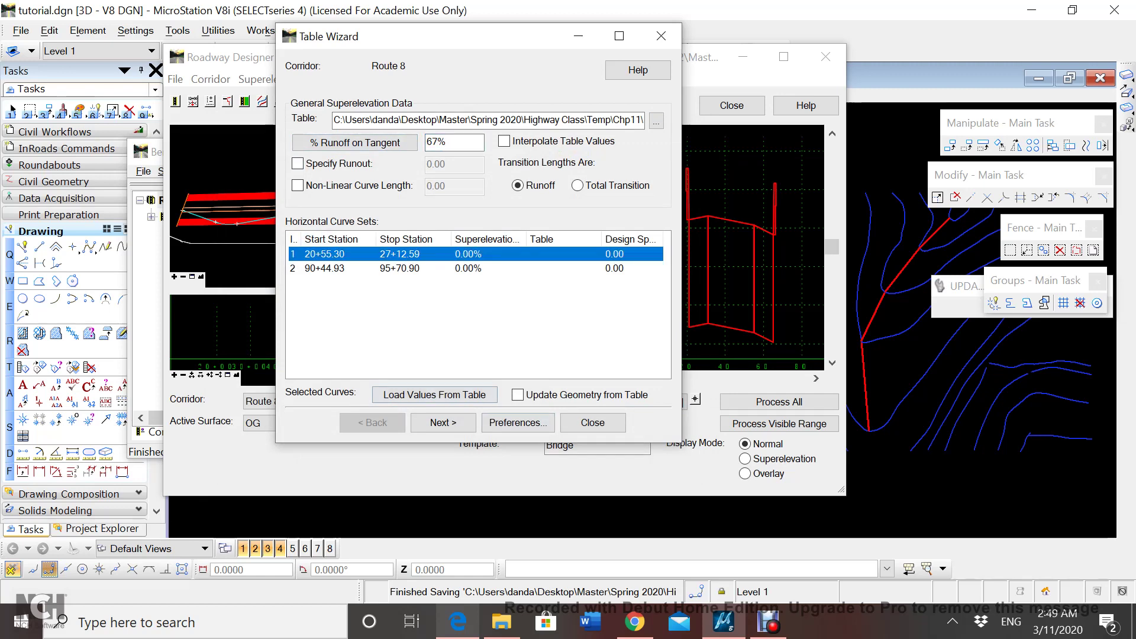
click(434, 395)
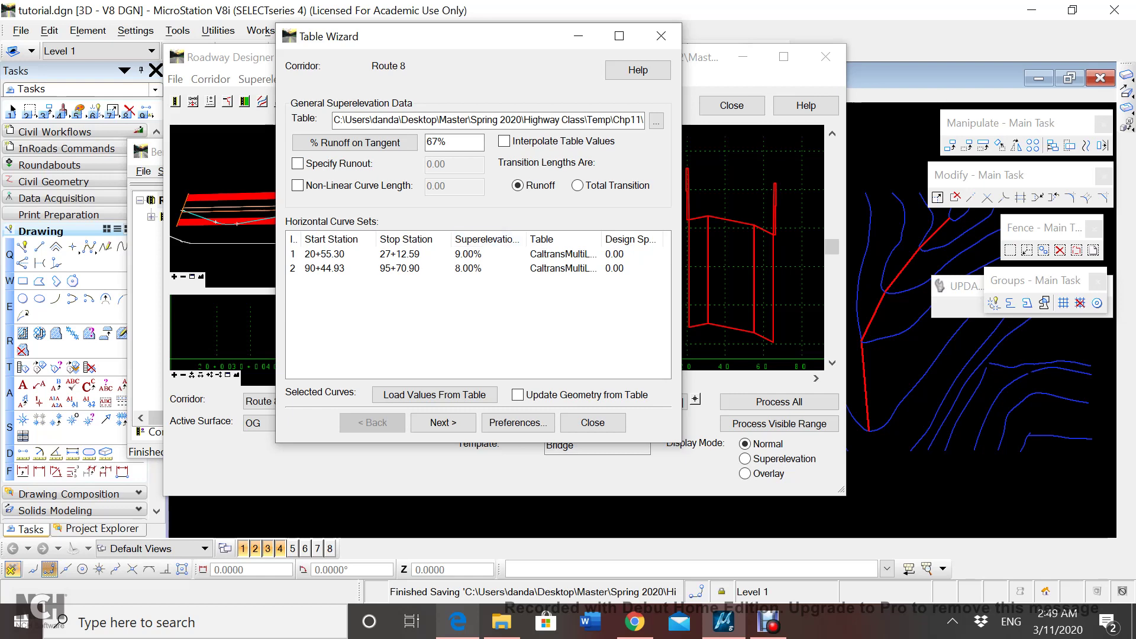
click(444, 422)
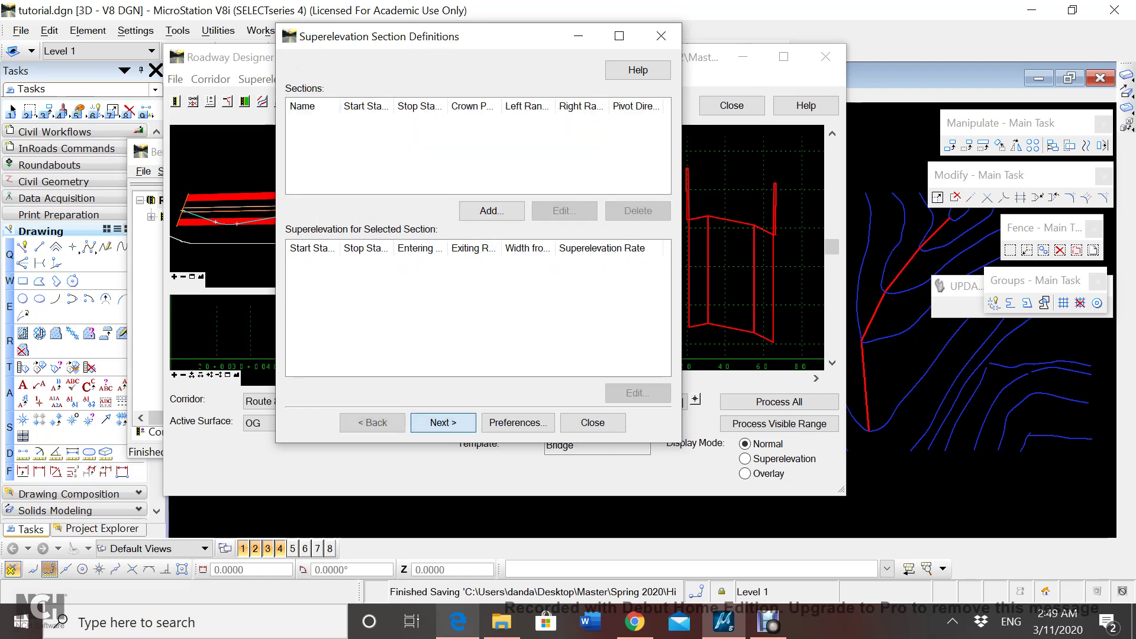
Start a new superelevation section named Route 8 WB, list all backbone points, and use CL as its crown point.
click(491, 212)
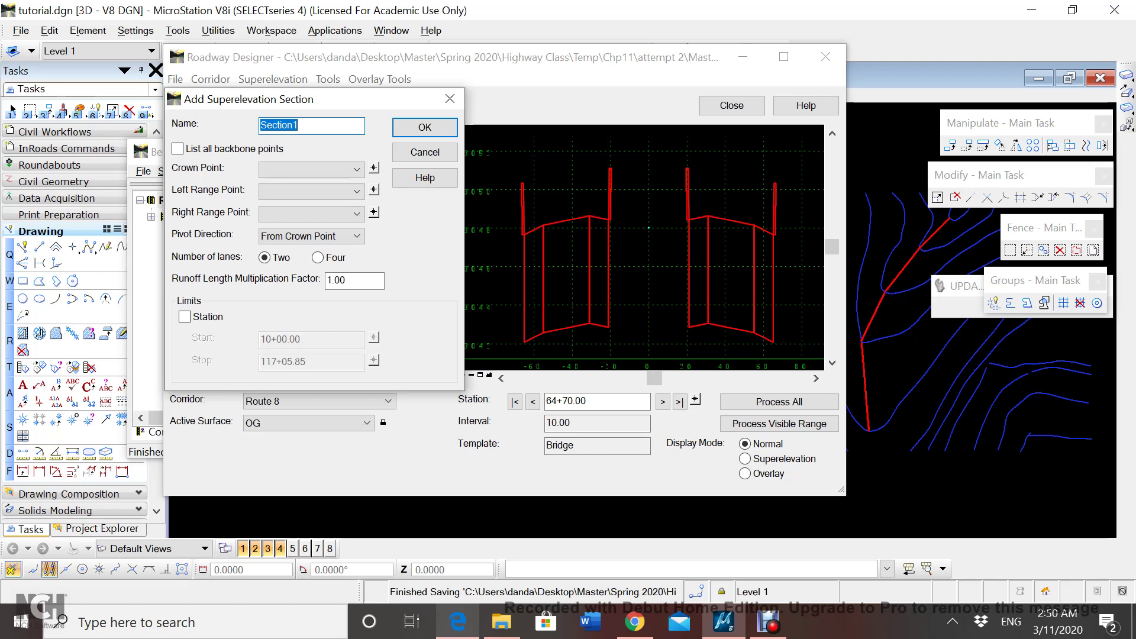
text(Route 8 WB)
click(342, 170)
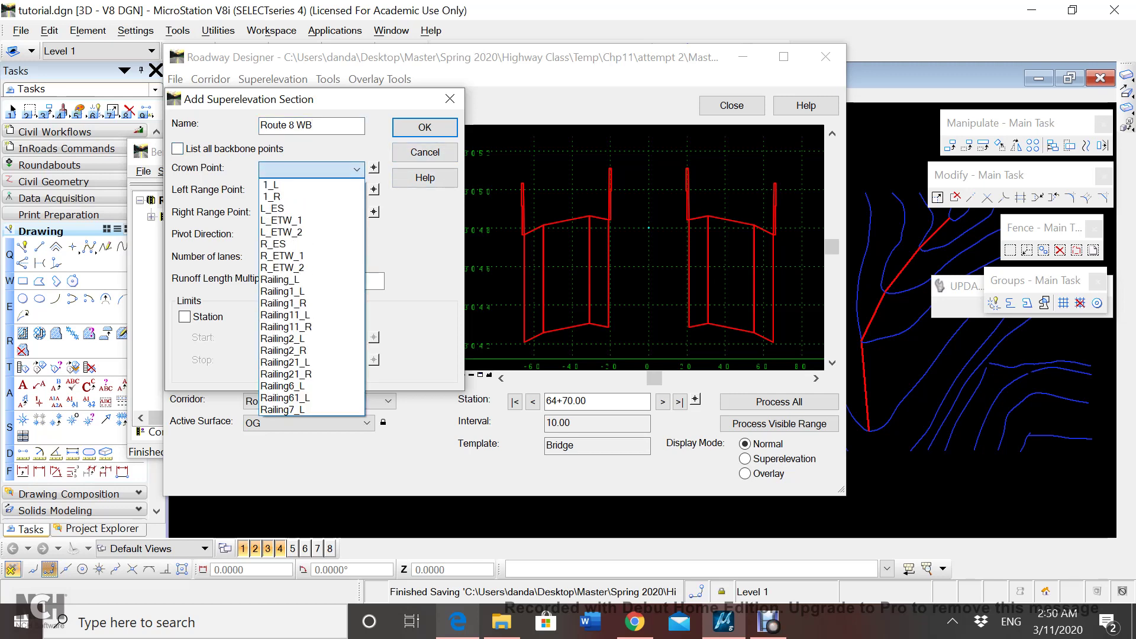
click(342, 169)
click(177, 149)
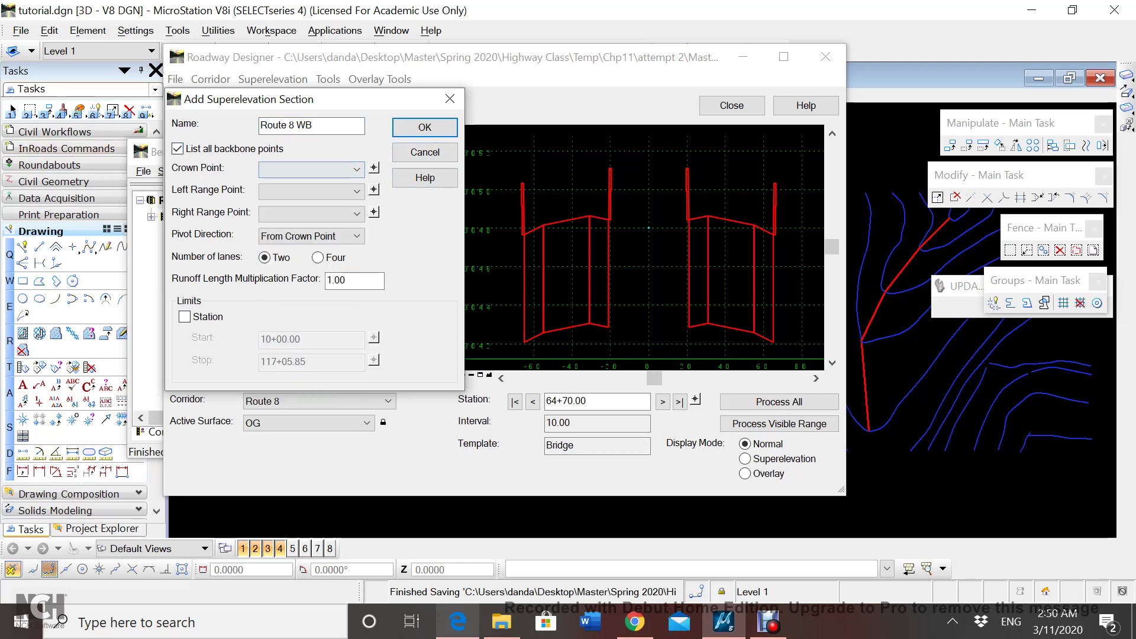
click(342, 170)
click(284, 232)
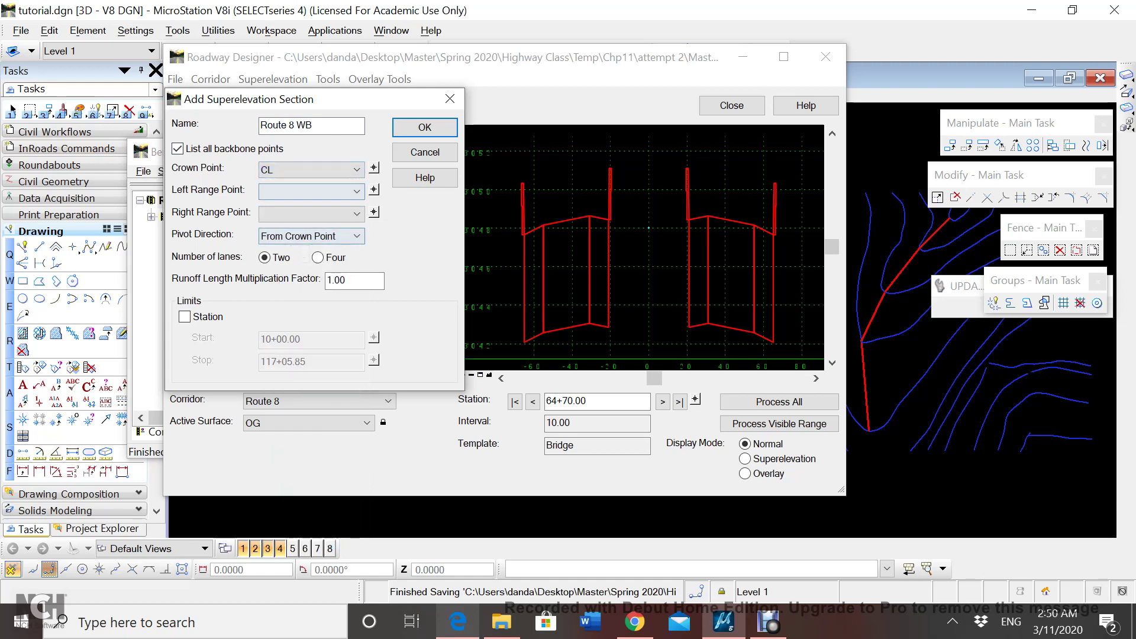
Set the Route 8 WB section's left range point to L_ETW1 and right range point to L_ES, and add the section.
click(343, 191)
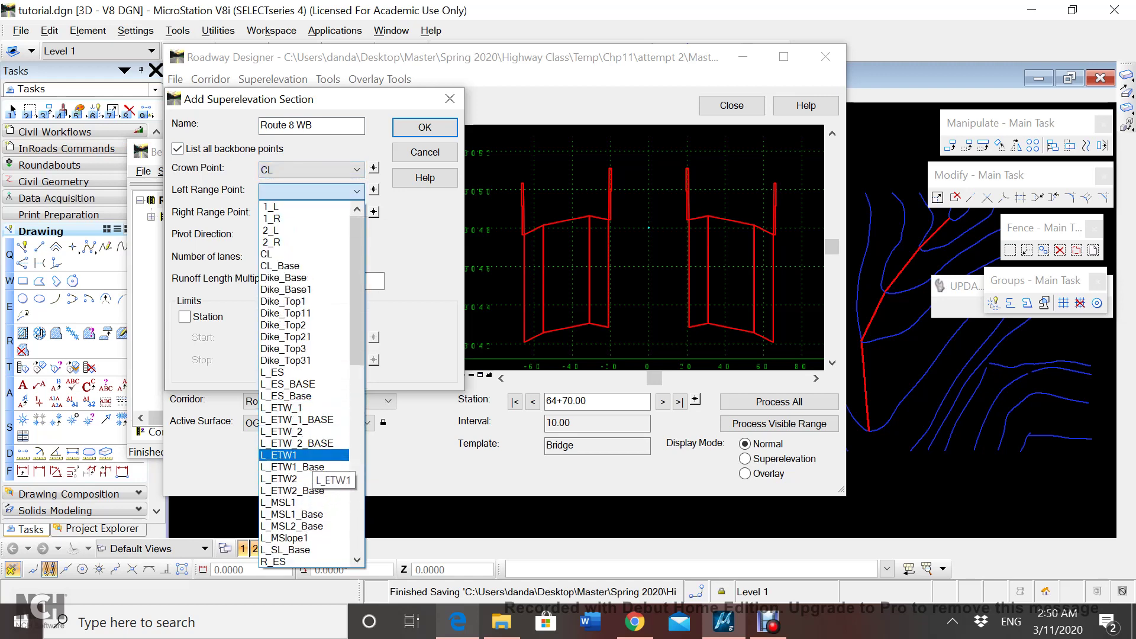
click(305, 455)
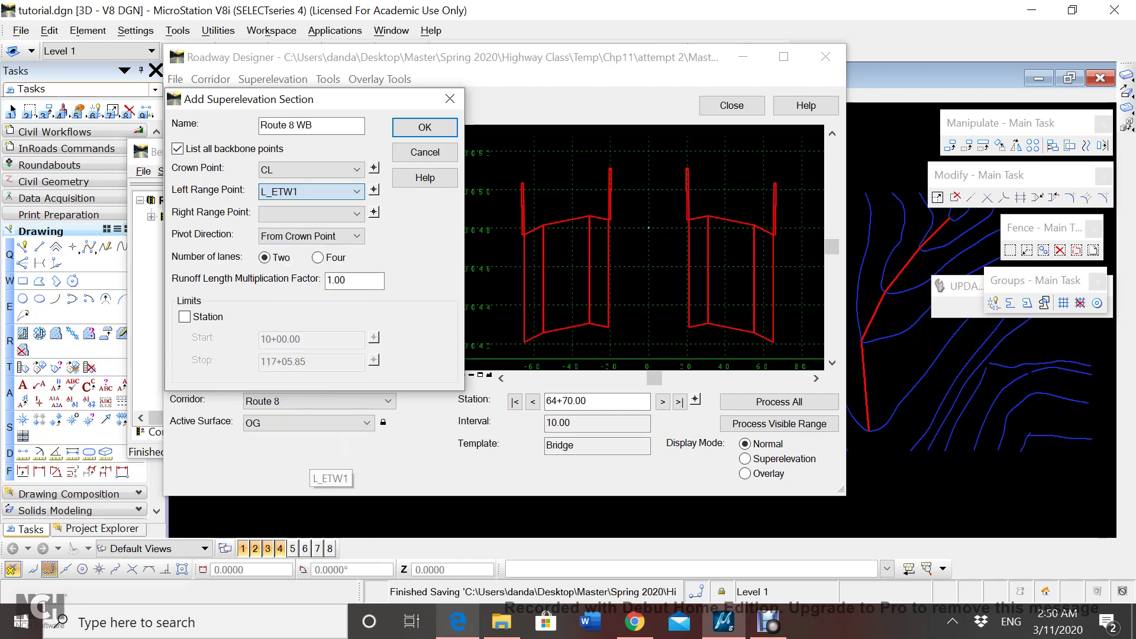
click(319, 213)
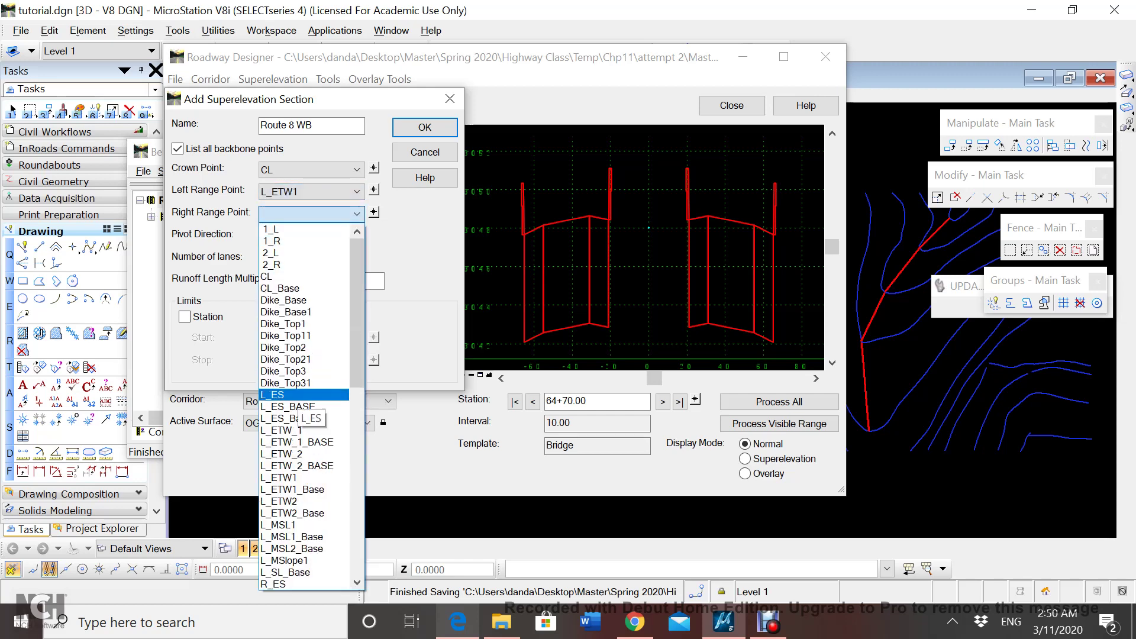
click(299, 394)
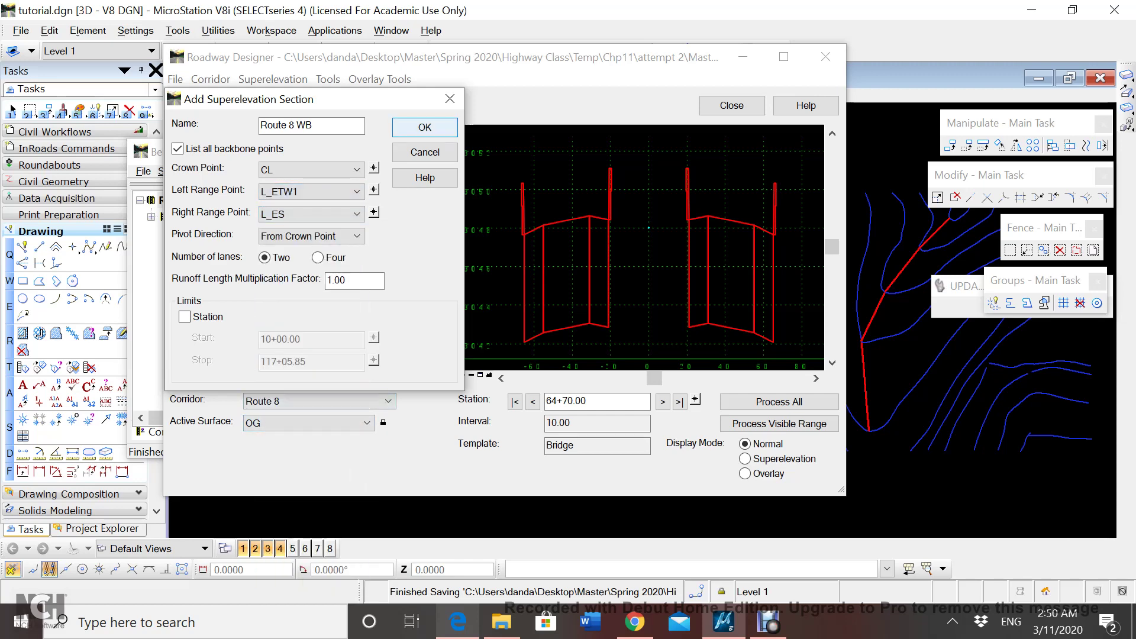
key(Return)
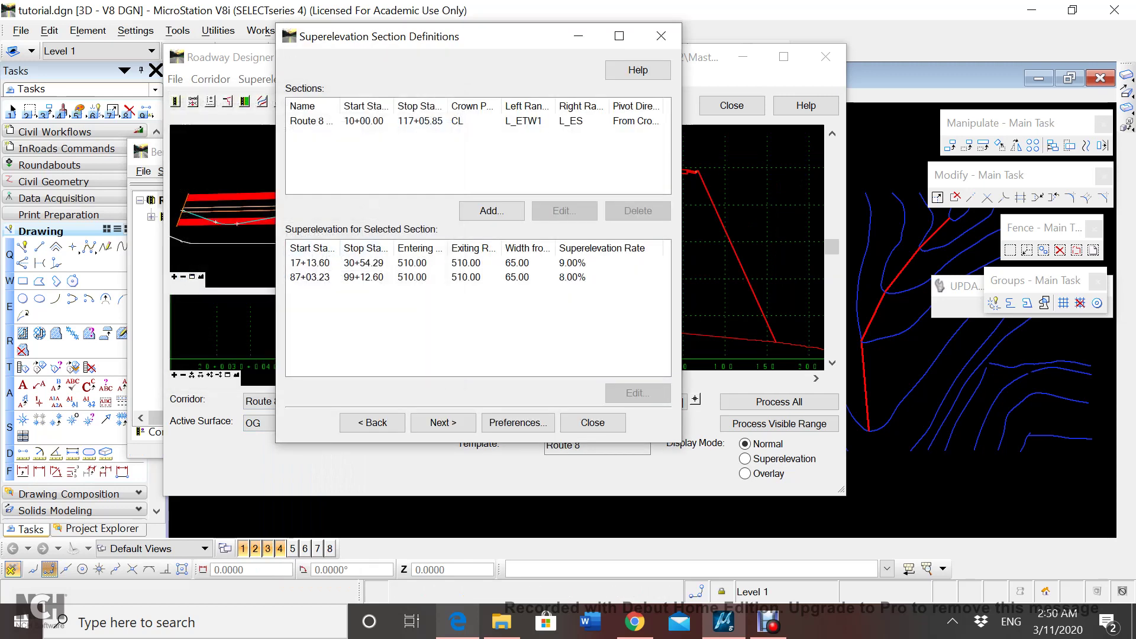
Add a second superelevation section named Route 8 EB with left range point R_ETW1 and right range point R_ES.
click(492, 211)
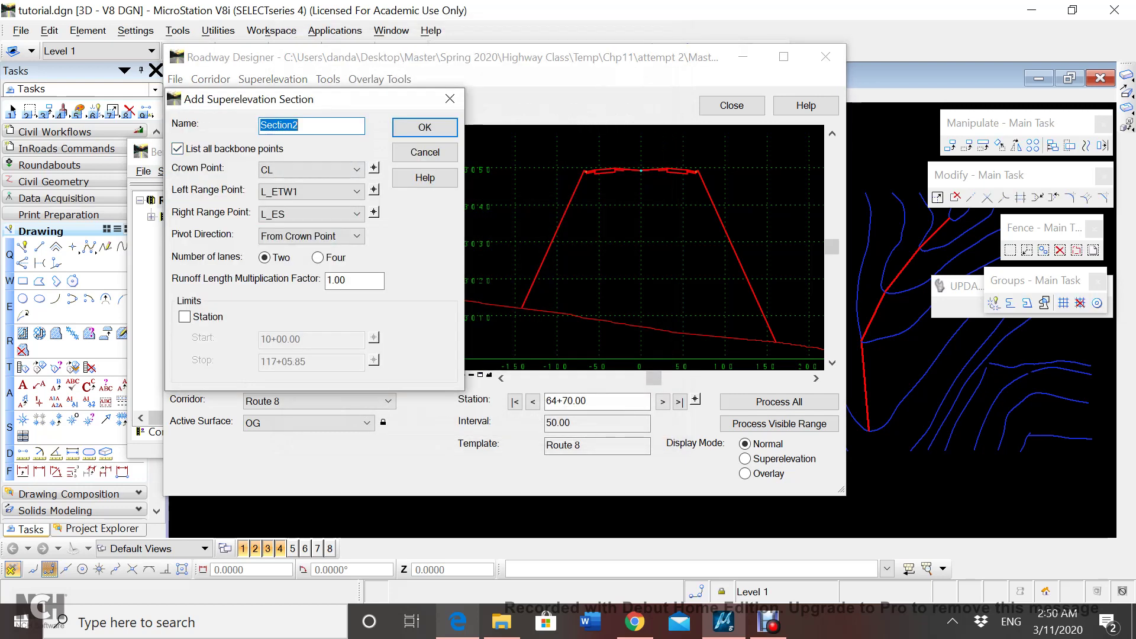
text(Route 8 EB)
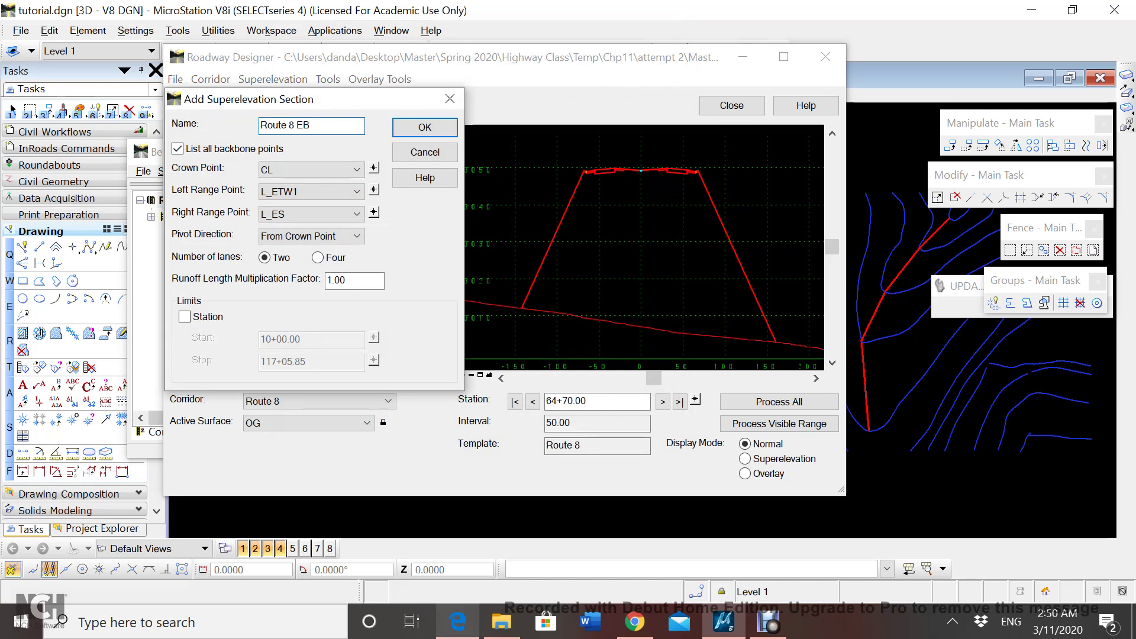
click(308, 191)
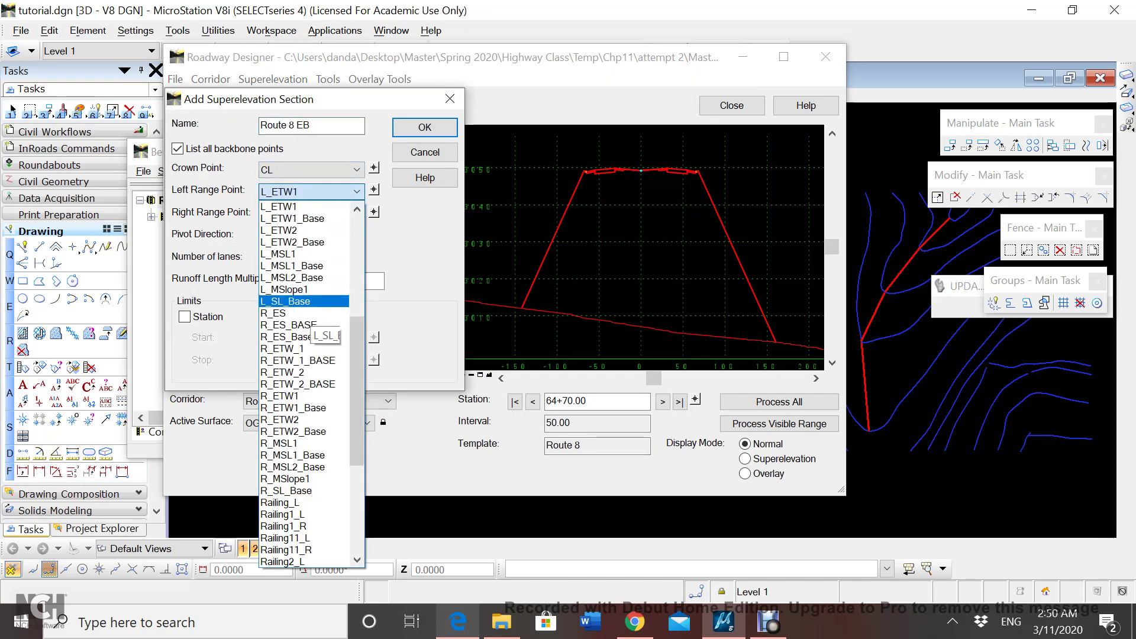
click(282, 349)
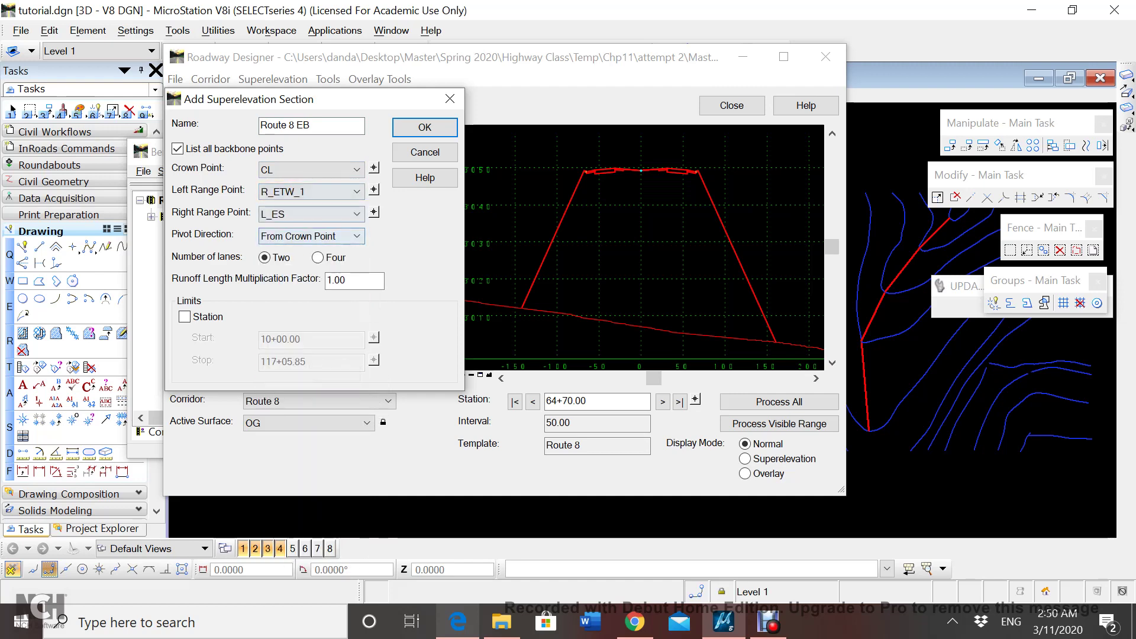
click(307, 191)
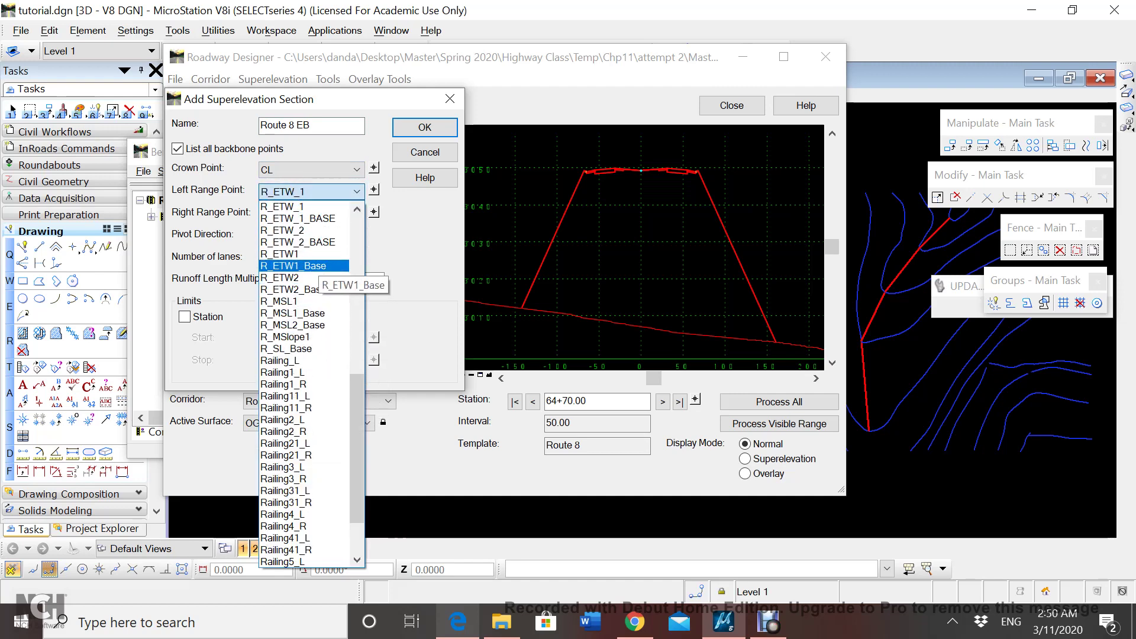
click(296, 253)
click(308, 214)
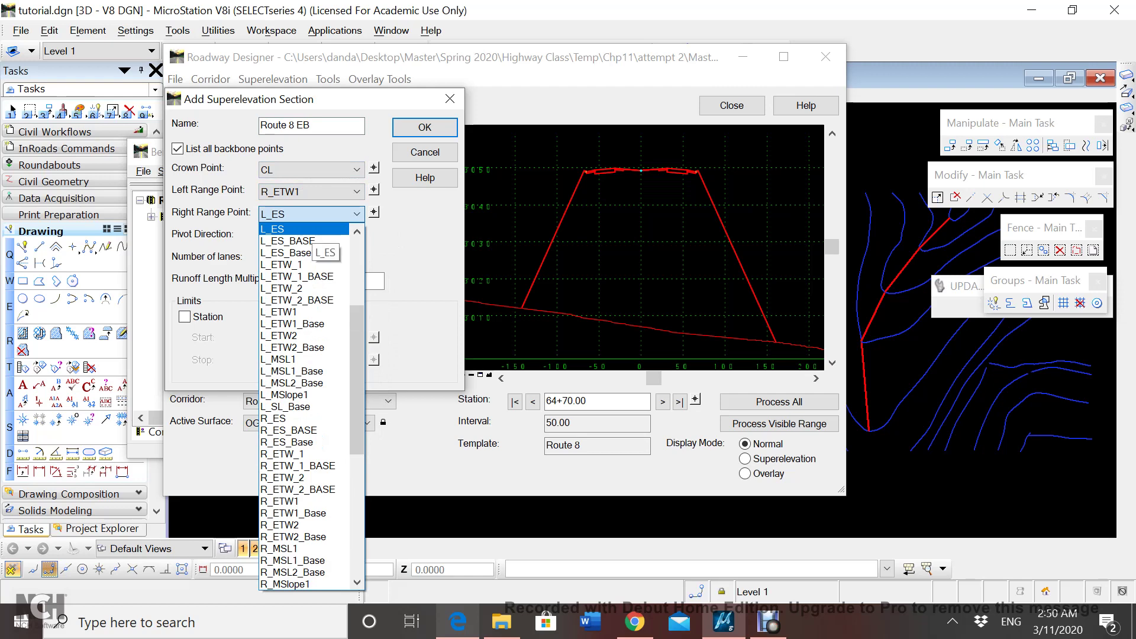
click(278, 419)
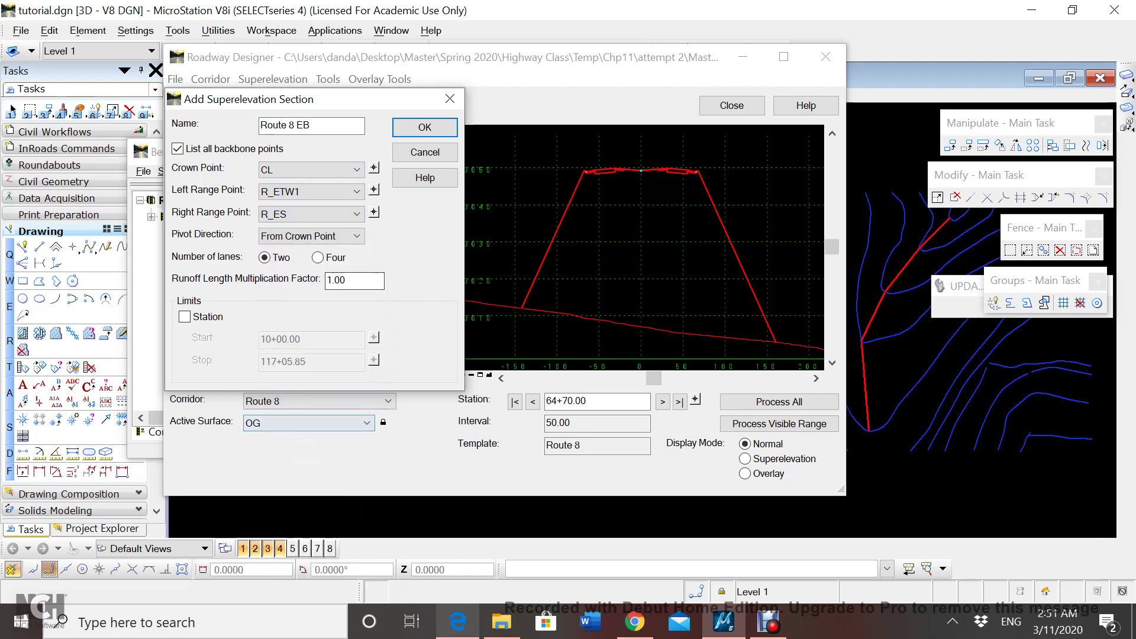
key(Return)
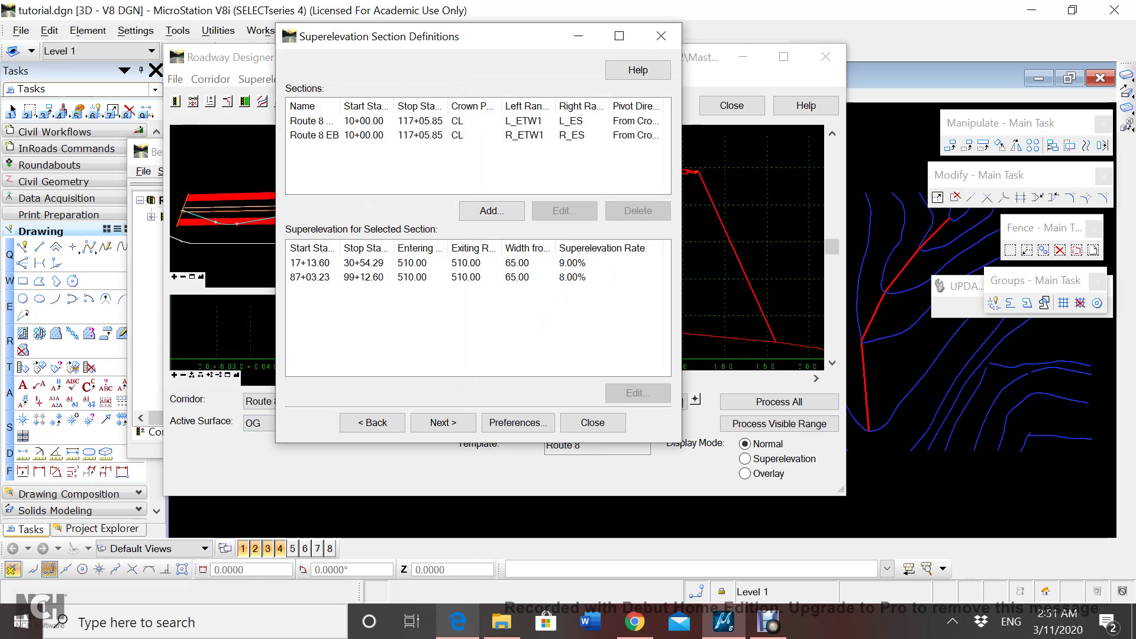
Continue to the superelevation controls, accept them as listed, and finish the wizard.
click(443, 423)
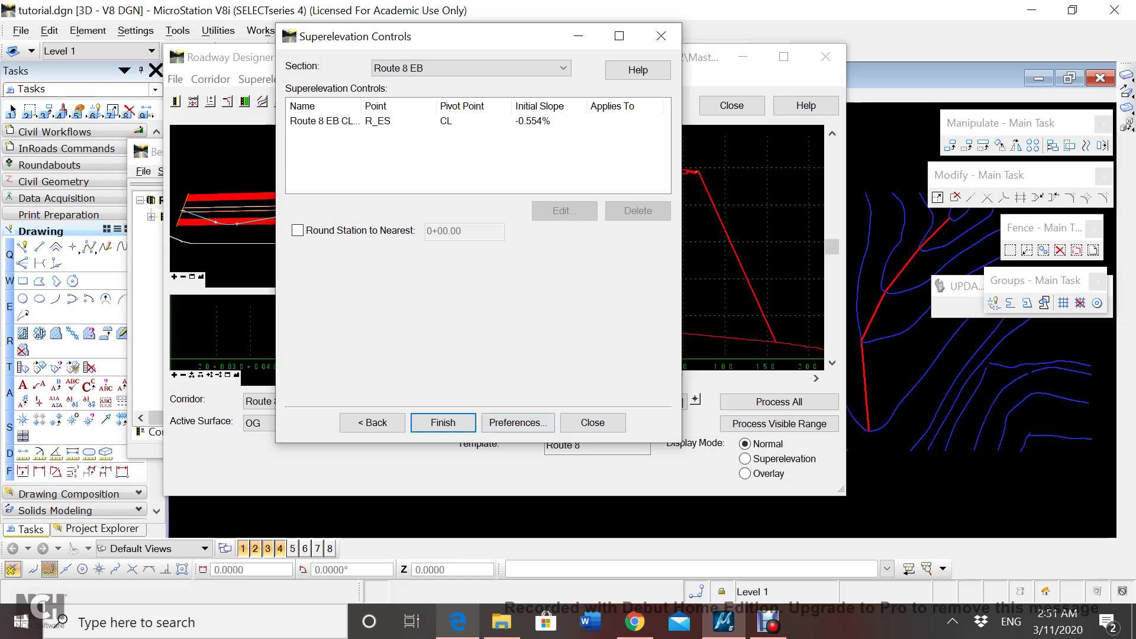
click(443, 423)
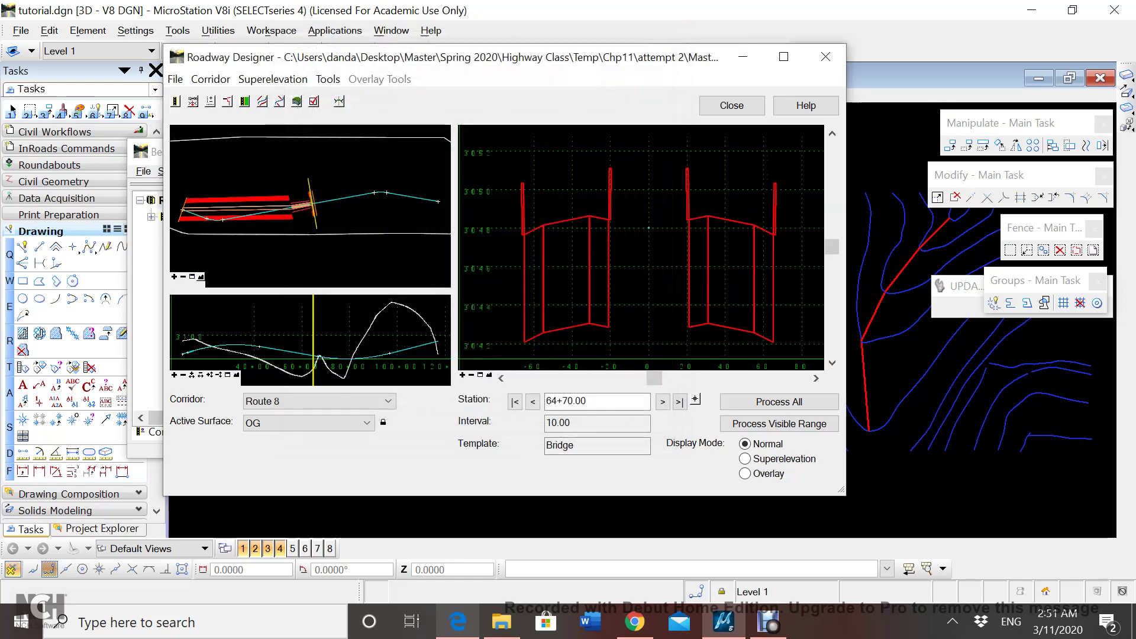
mouse_move(524, 343)
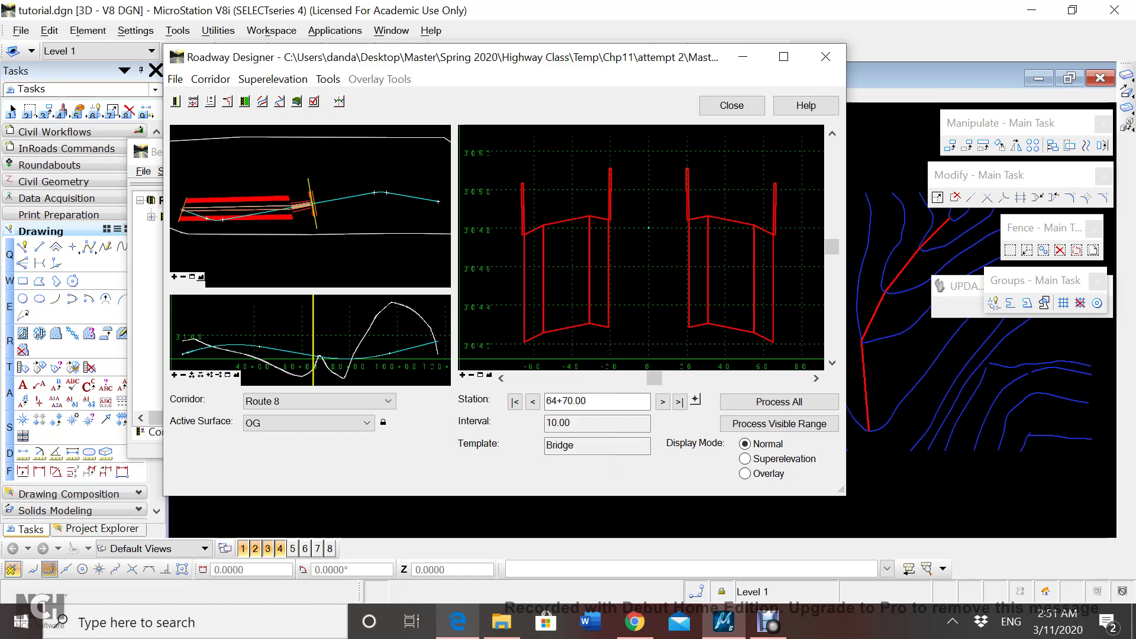
Save the roadway design file with its superelevation and close the Roadway Designer.
click(175, 78)
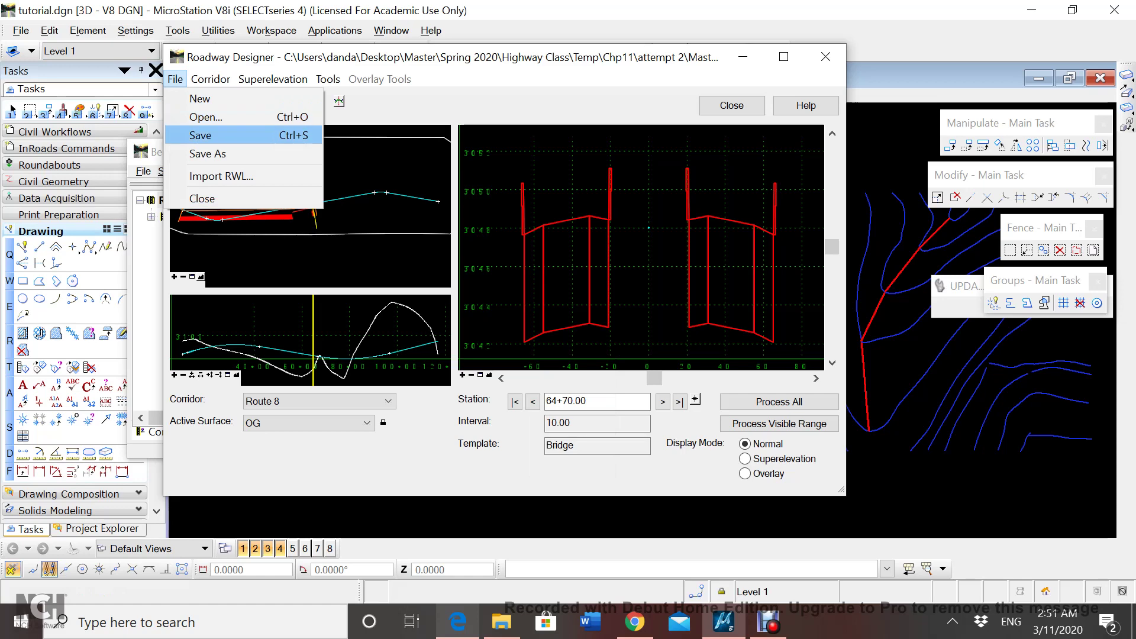
click(200, 135)
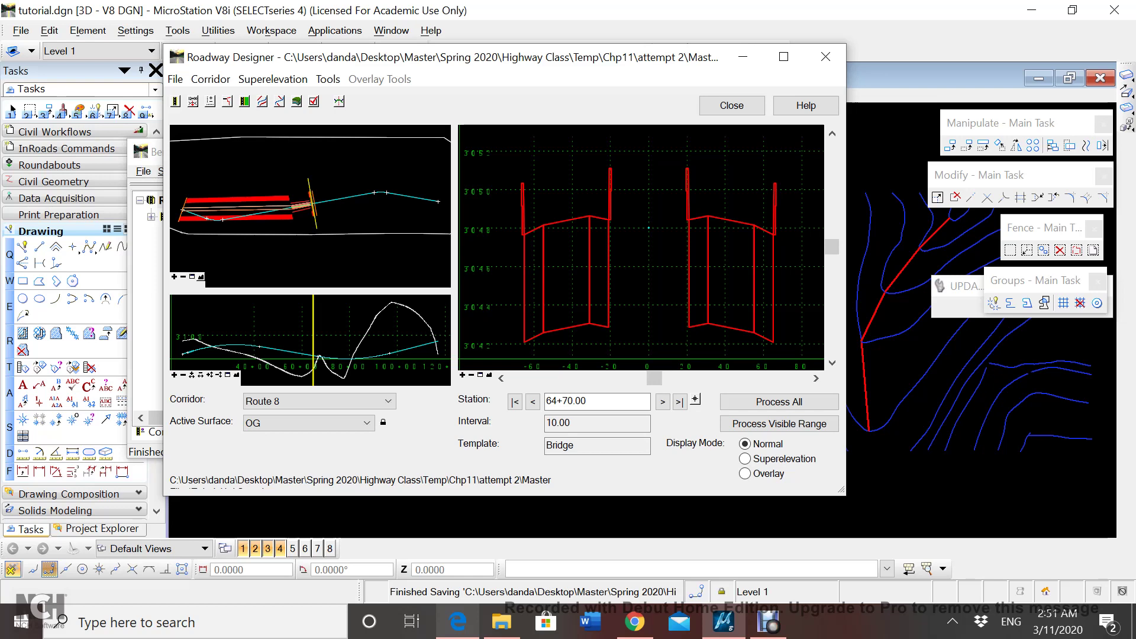
click(732, 105)
Make the OG surface active in the list of surfaces.
click(229, 431)
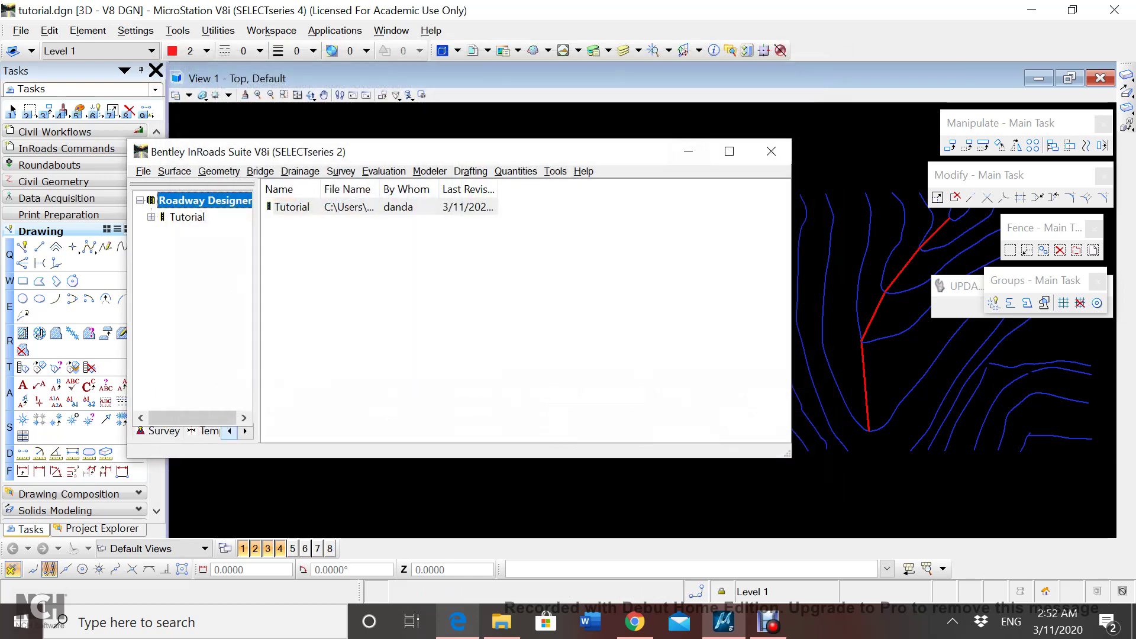
click(229, 431)
click(229, 431)
click(168, 431)
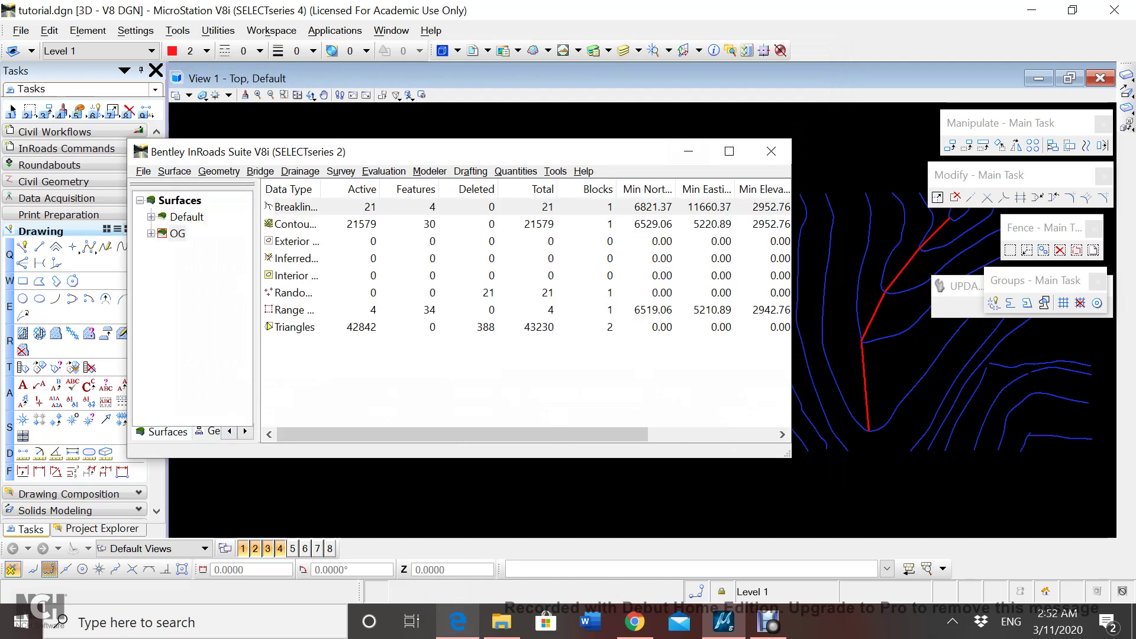
right_click(177, 233)
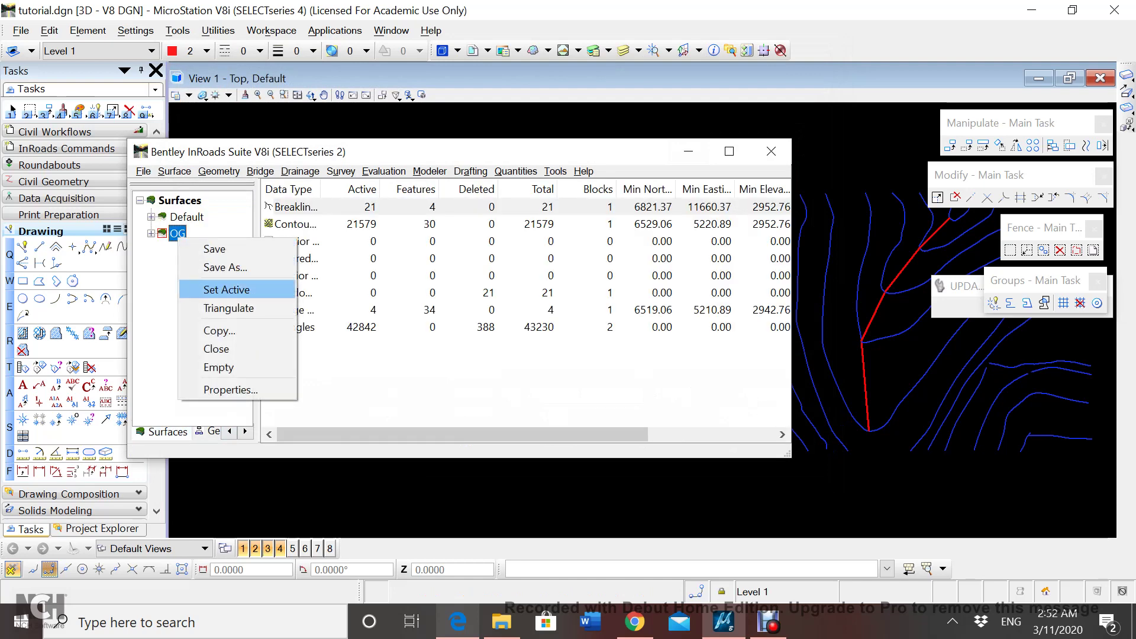
click(227, 289)
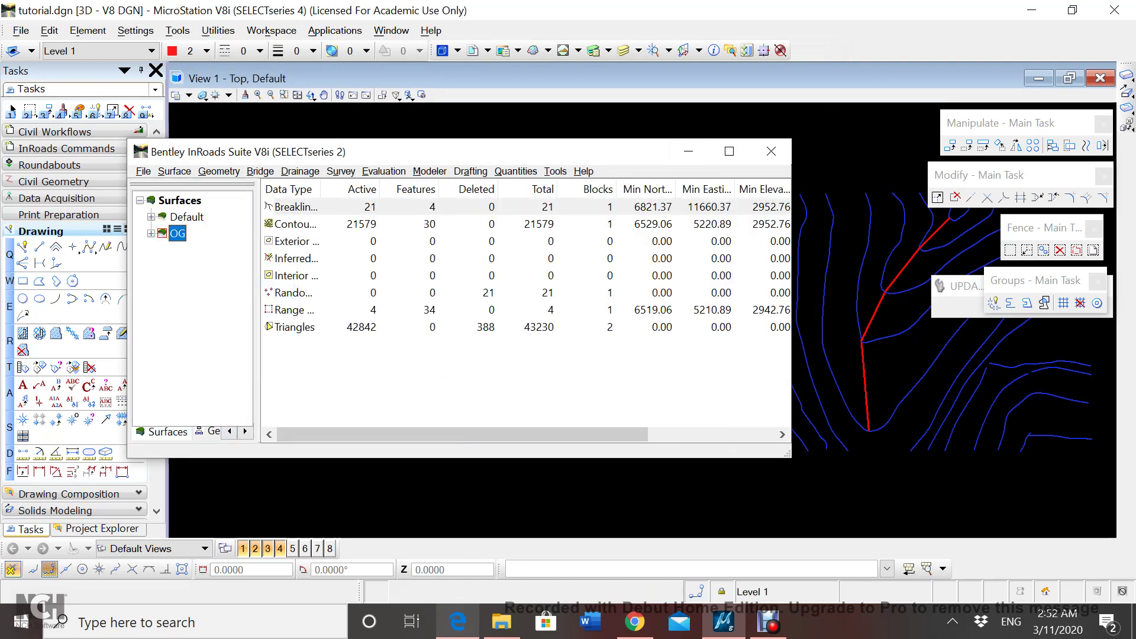
Return to the list of corridors and reopen the Roadway Designer.
click(245, 431)
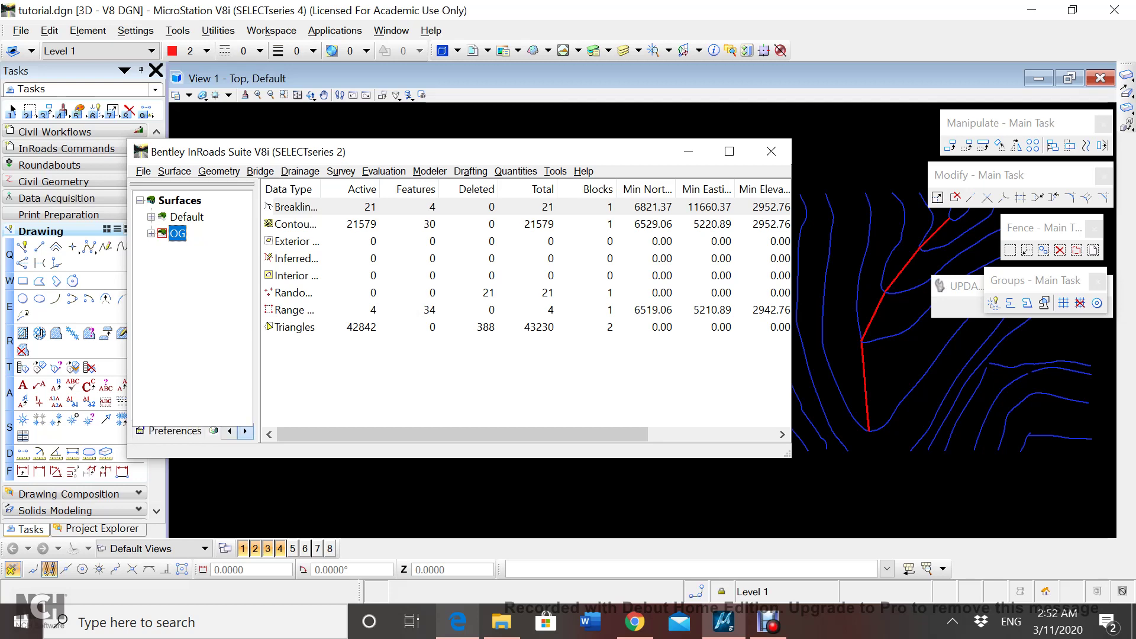
click(245, 431)
click(245, 431)
click(170, 431)
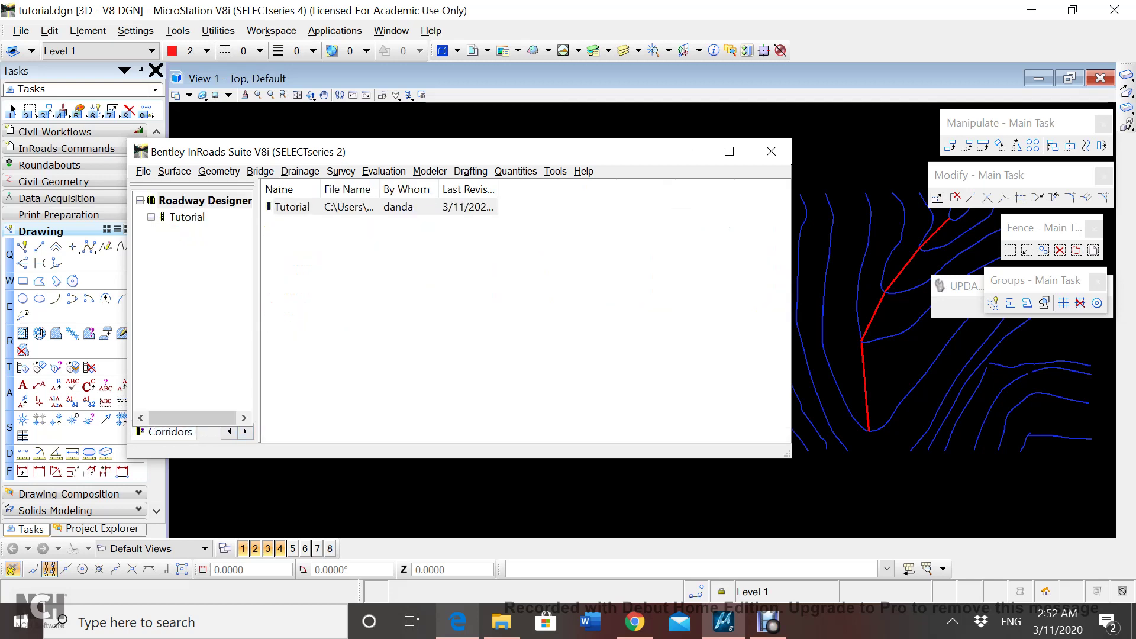
click(430, 171)
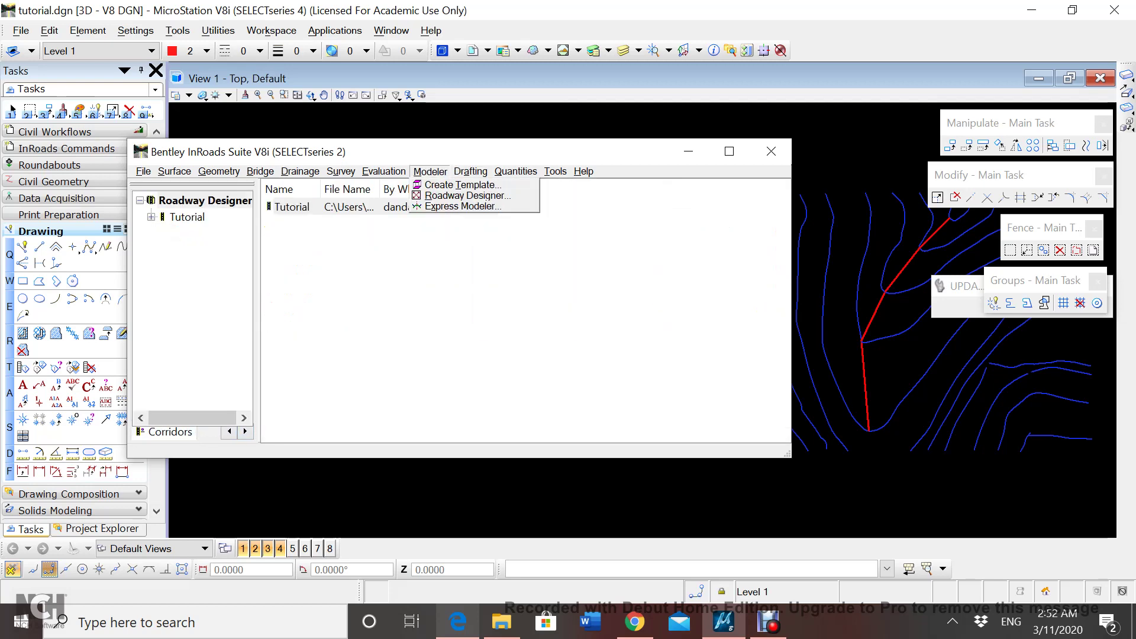
key(Down)
key(Down)
key(Return)
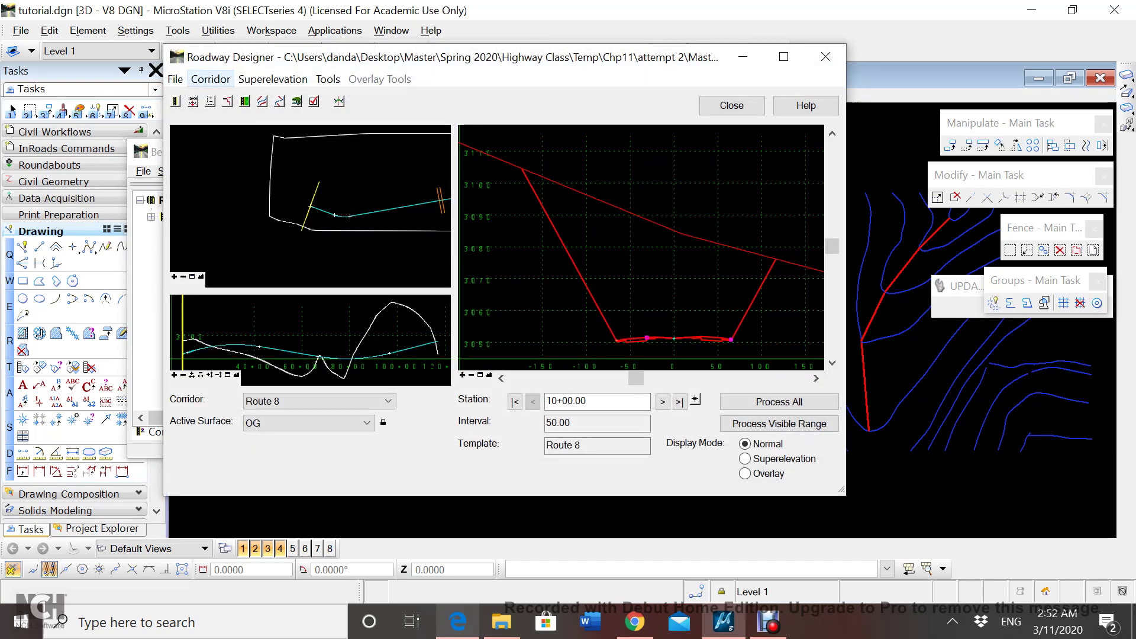
Create a surface named Route 8 from the Route 8 corridor with triangulation, transverse features and an exterior boundary.
click(211, 79)
click(237, 226)
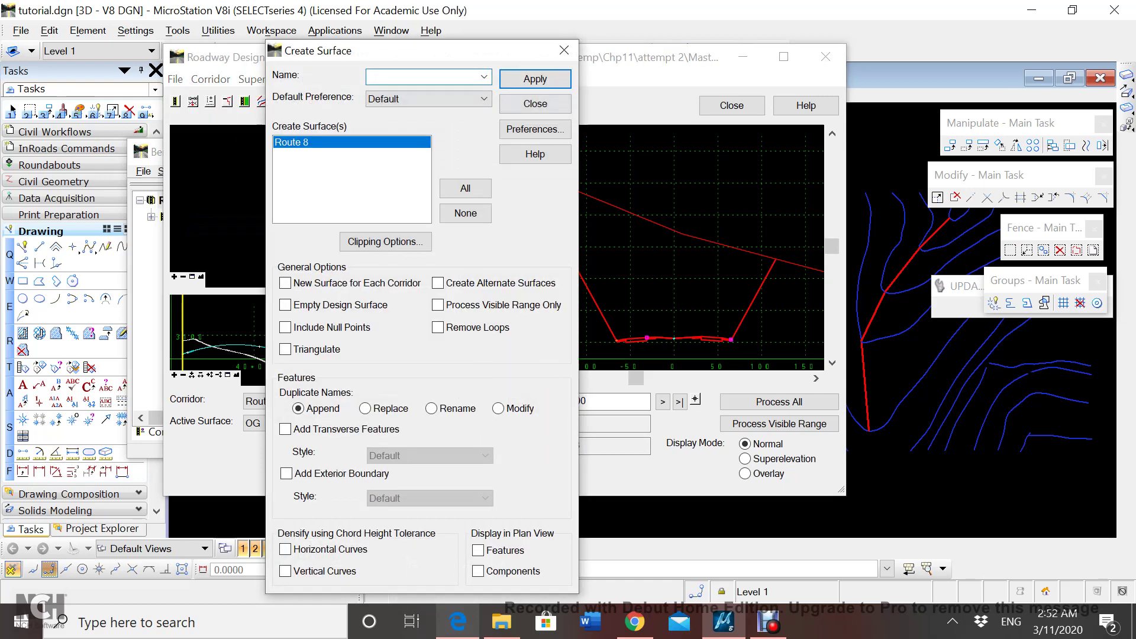
text(Route 8)
click(285, 349)
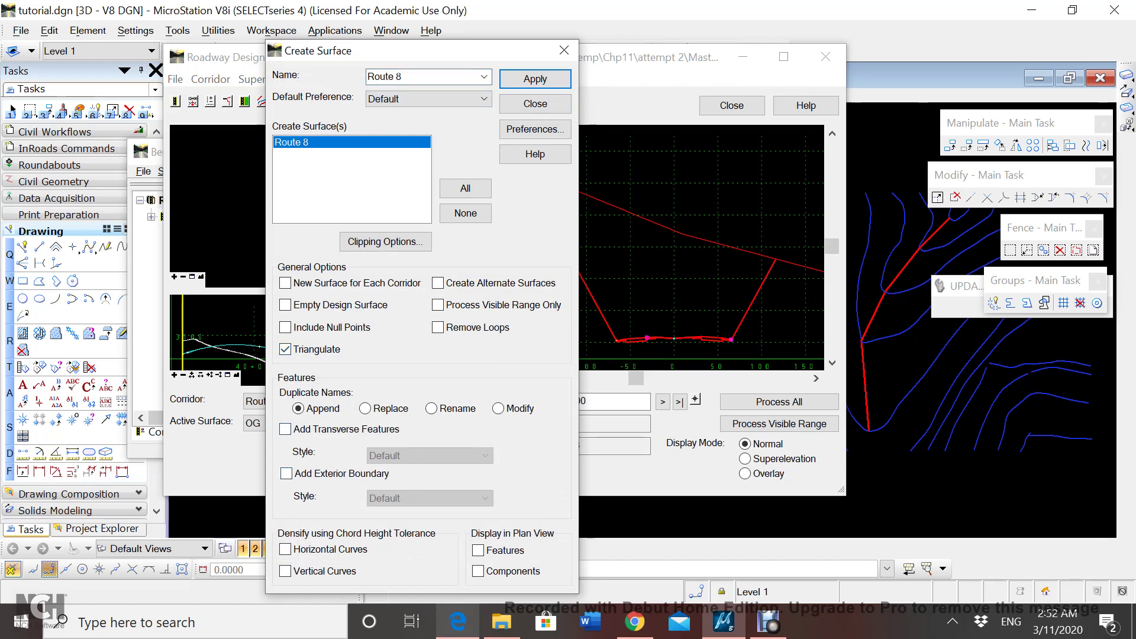
click(285, 429)
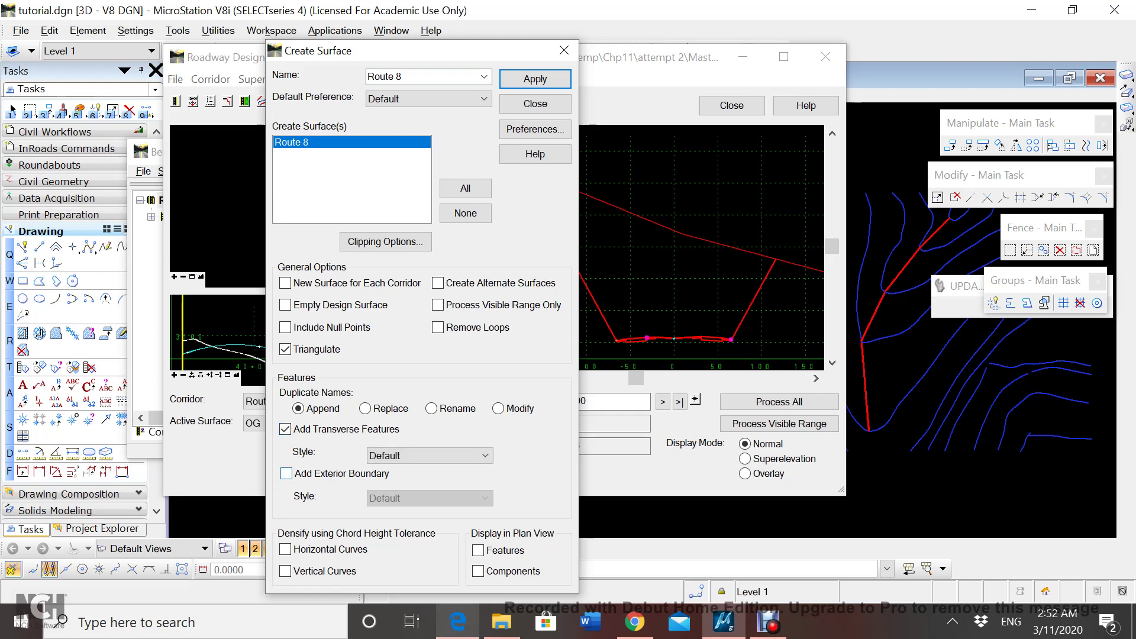
click(287, 474)
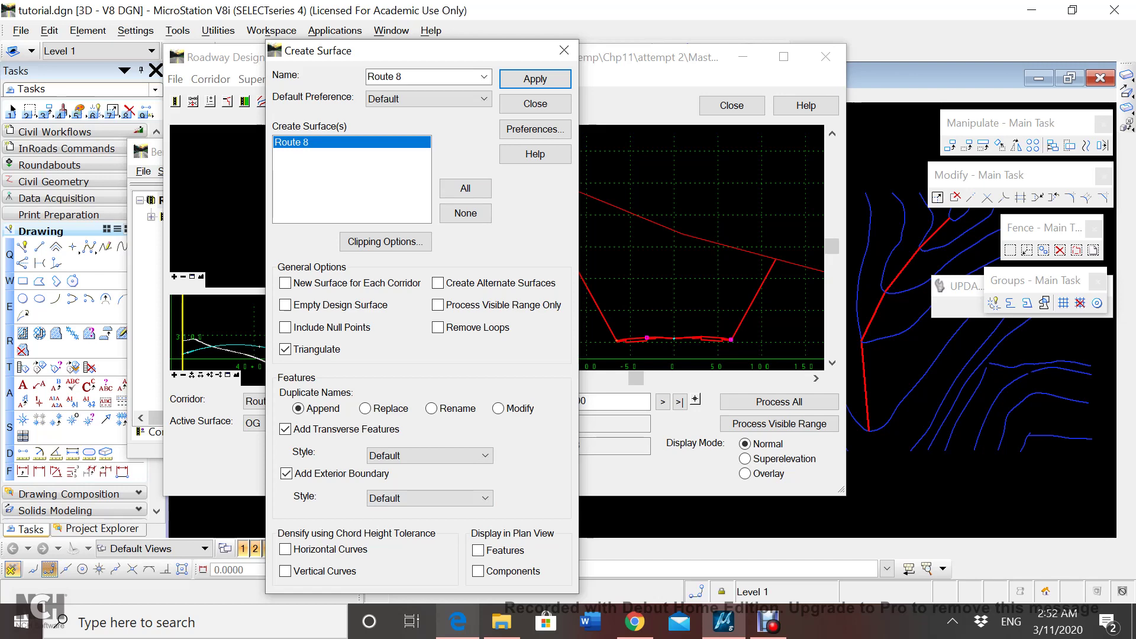
click(535, 79)
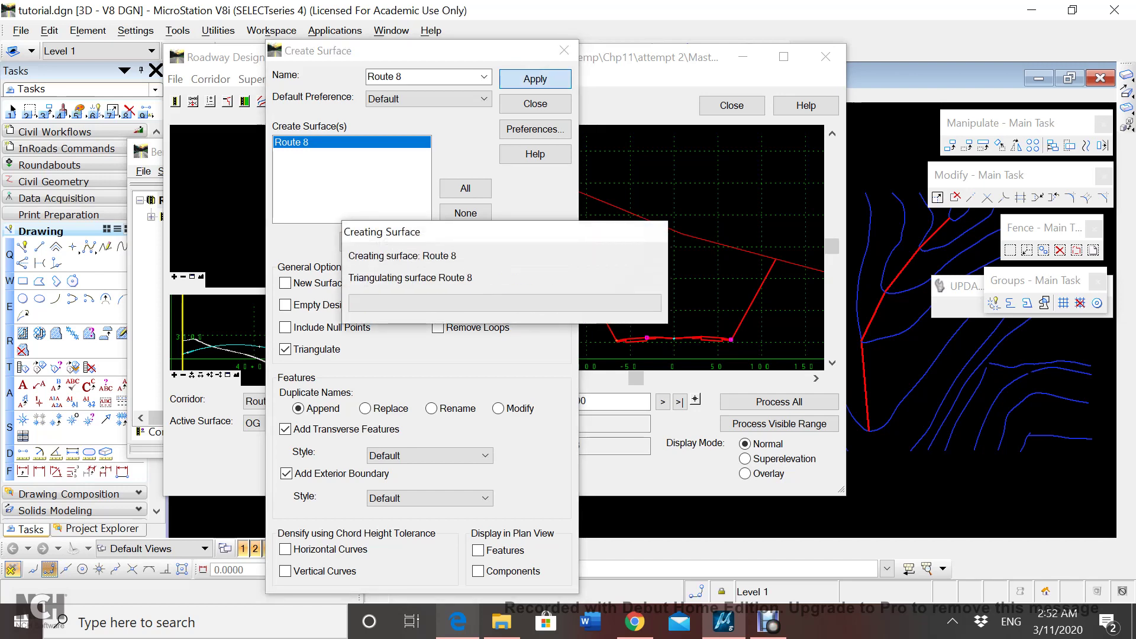
click(535, 103)
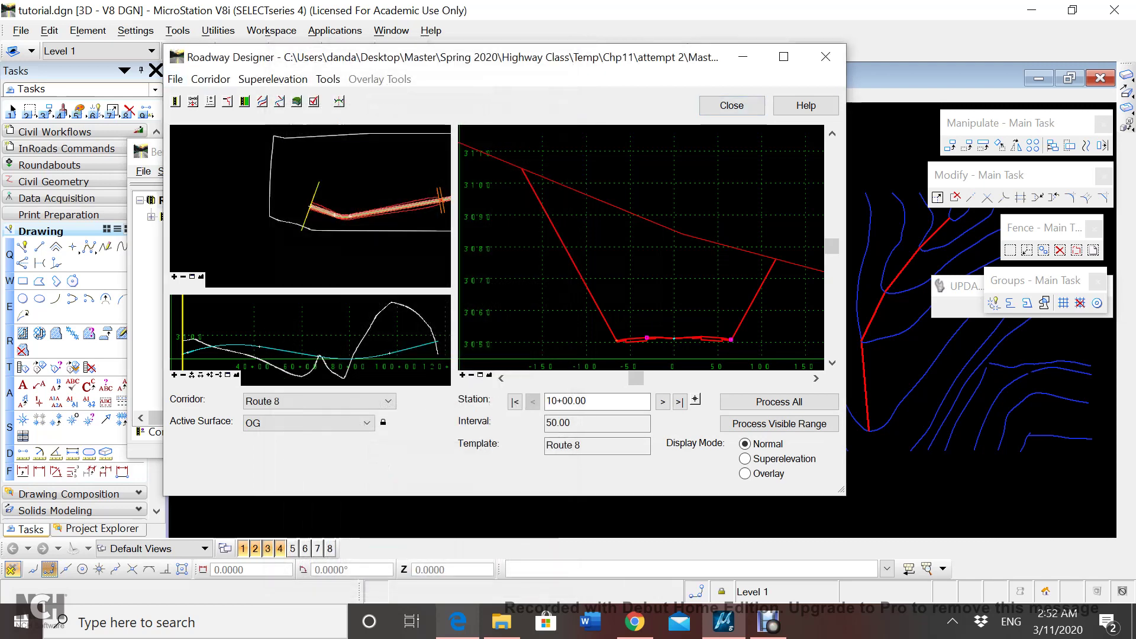
Save the roadway design file and close the Roadway Designer.
click(175, 78)
click(200, 135)
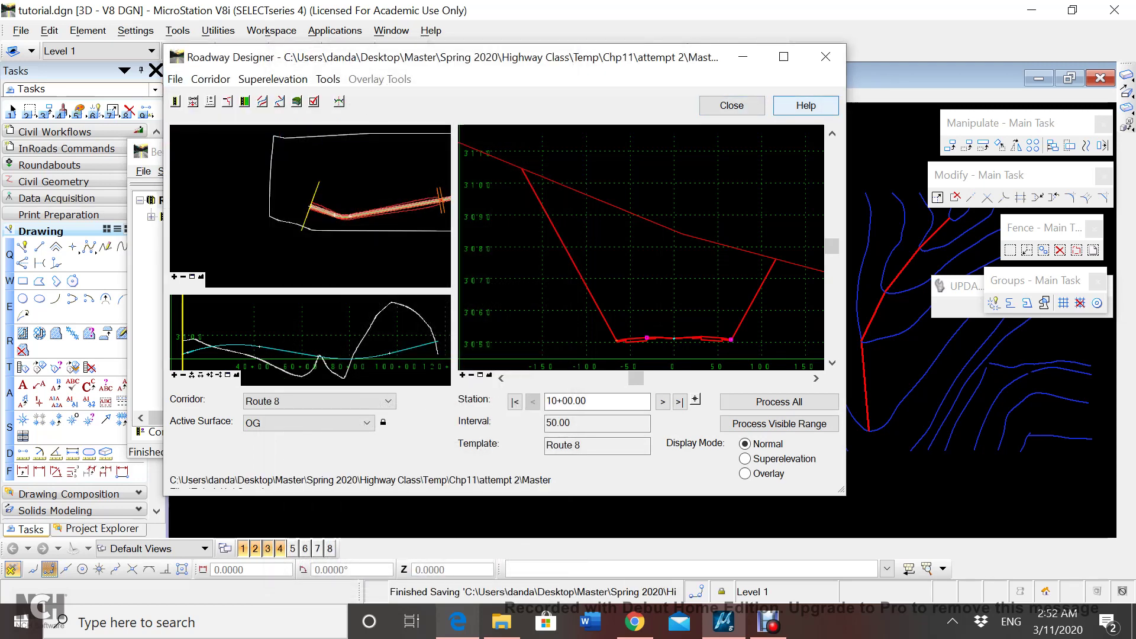
click(731, 105)
Make the Route 8 surface active in the list of surfaces and triangulate it.
click(229, 431)
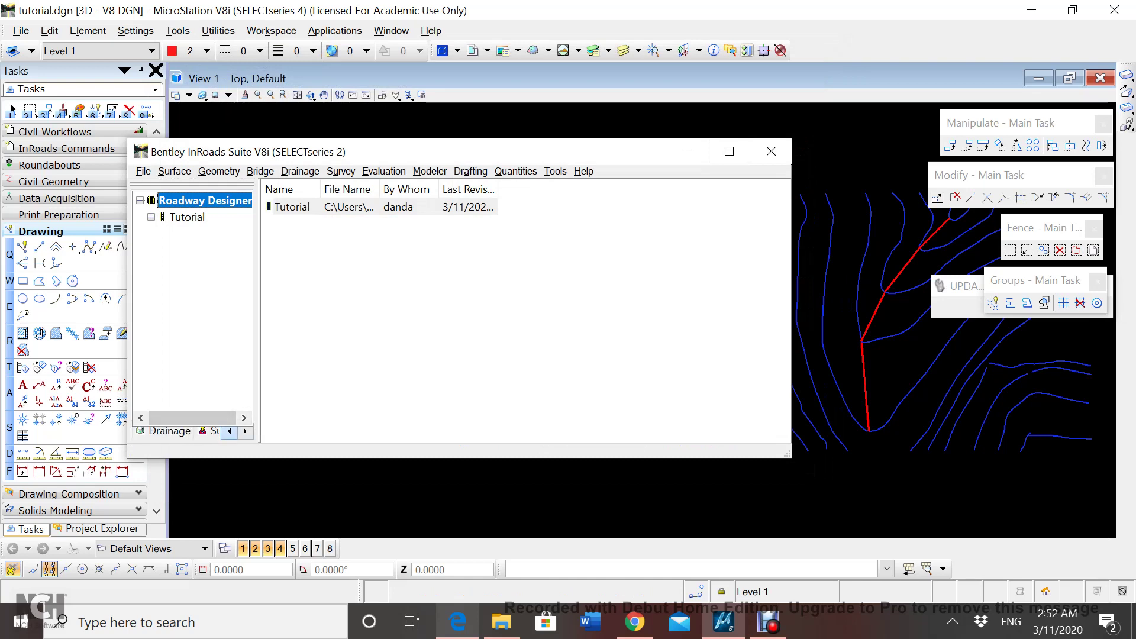
click(230, 431)
click(229, 431)
click(167, 431)
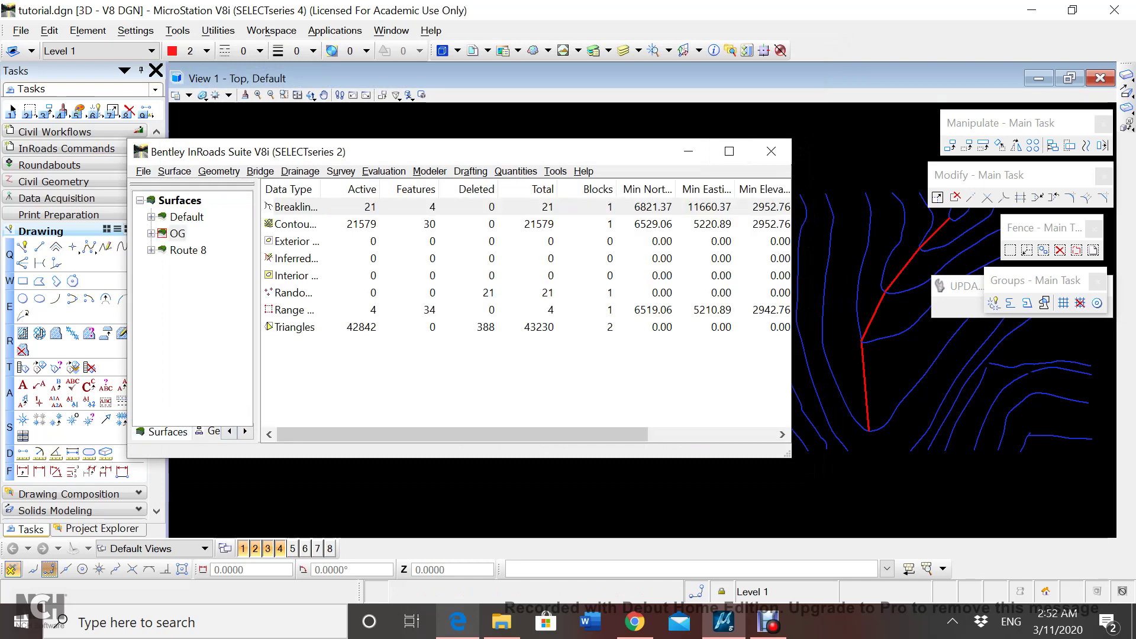
click(188, 250)
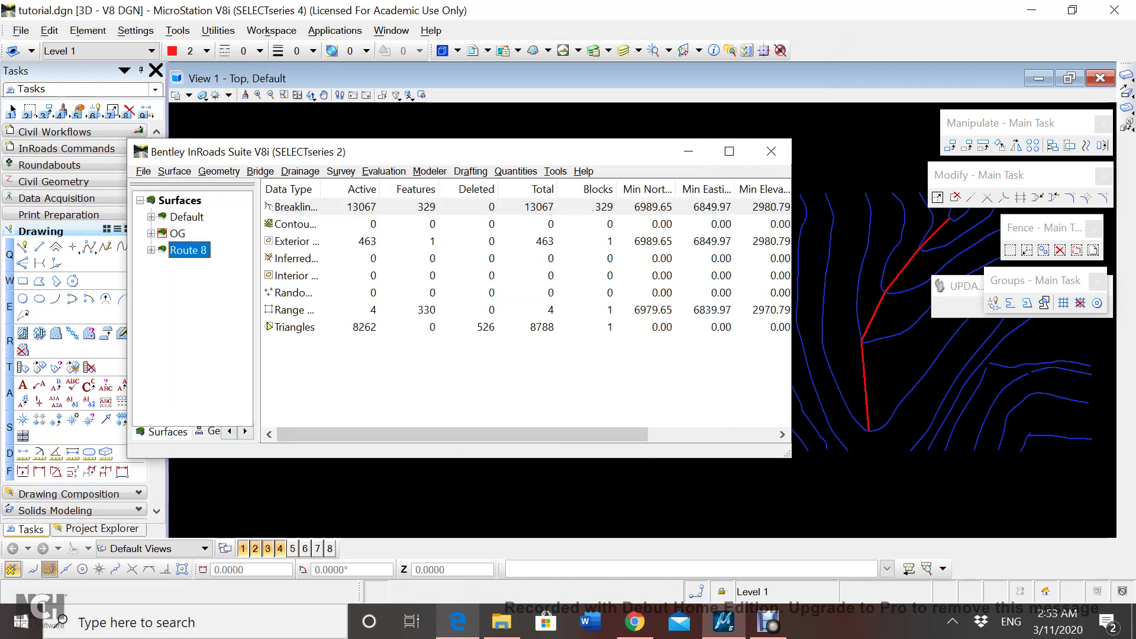
right_click(179, 249)
click(227, 300)
right_click(188, 250)
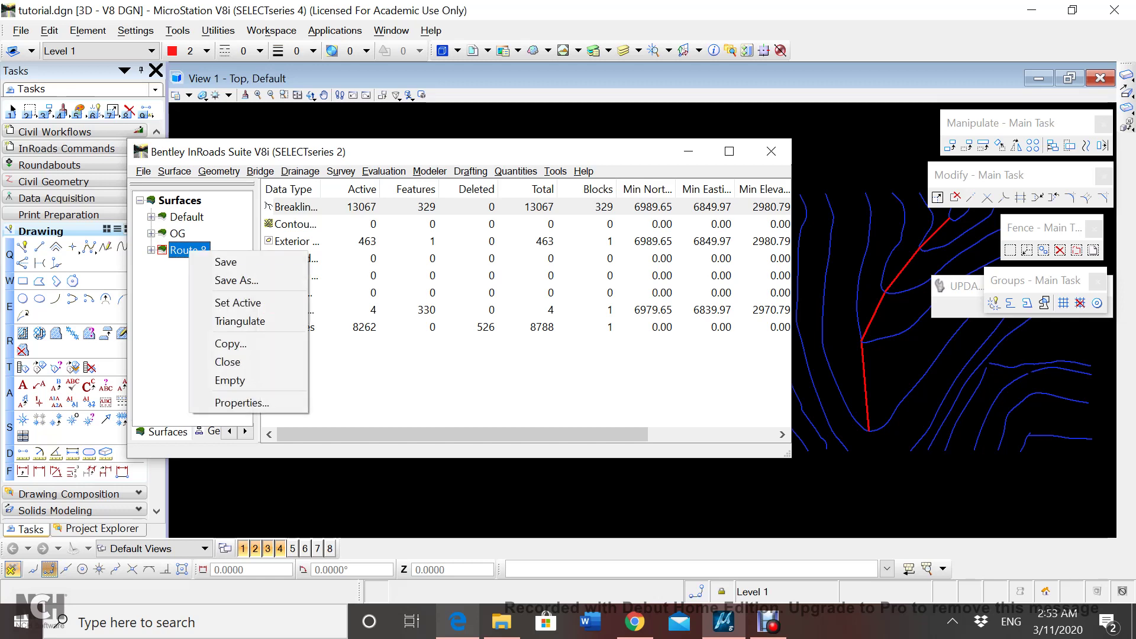
click(249, 320)
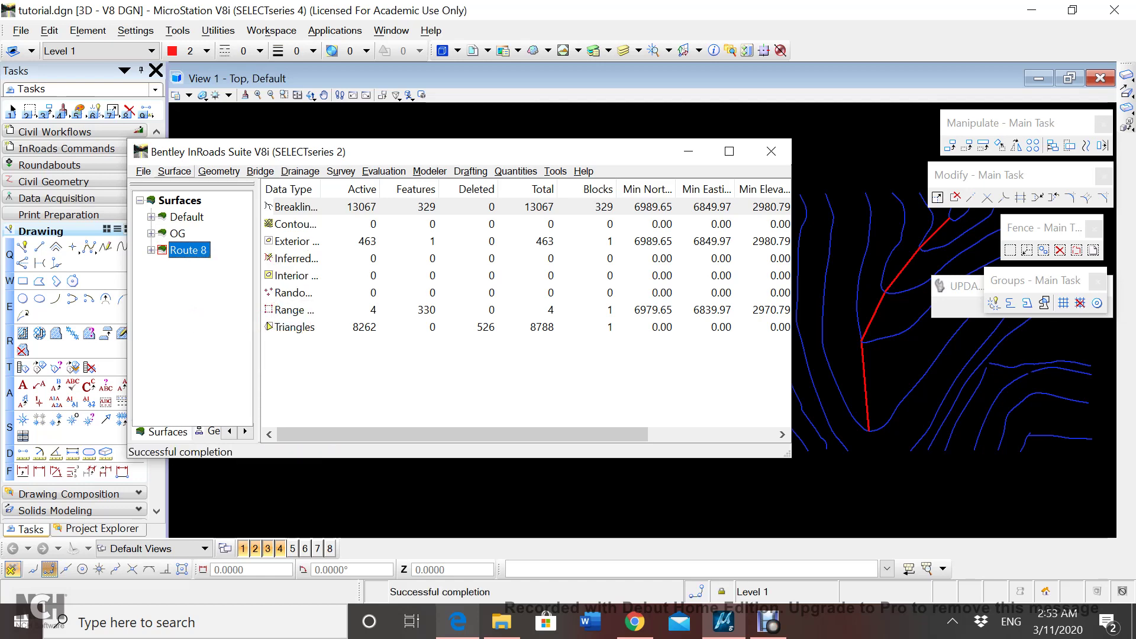
Retriangulate the Route 8 surface with a maximum length of 500 and close the Triangulate Surface dialog.
click(175, 171)
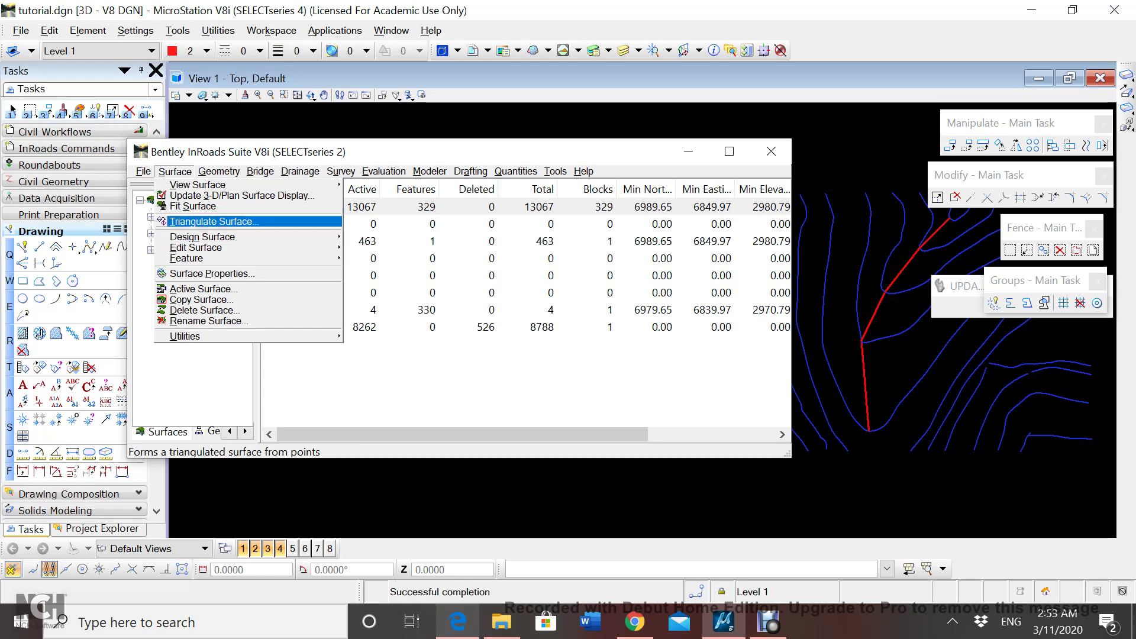
click(210, 221)
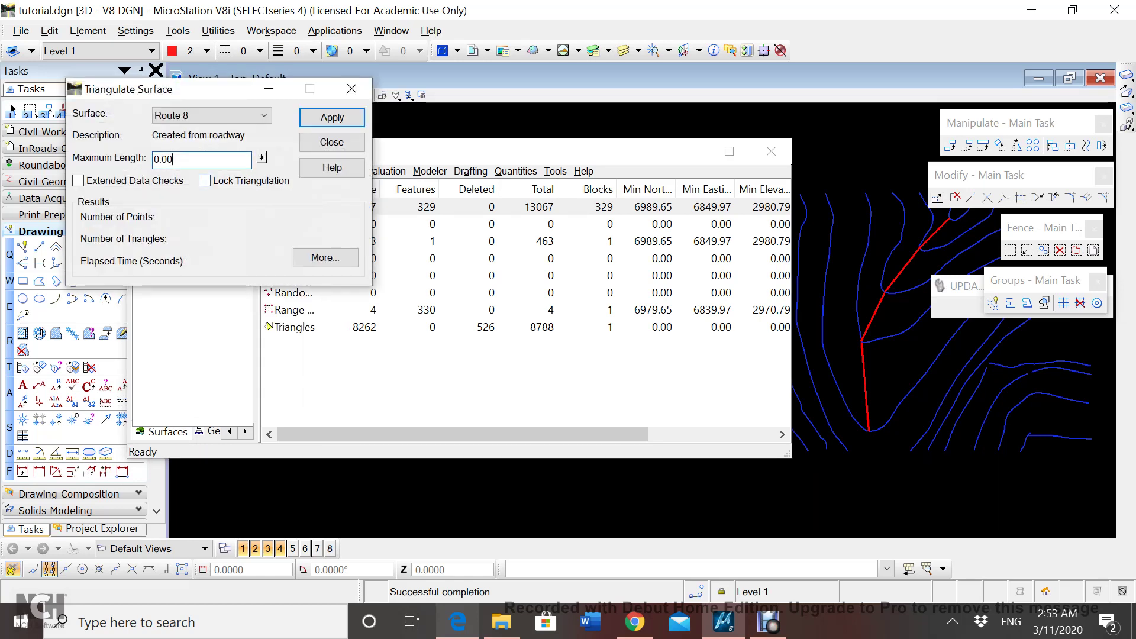
double_click(173, 160)
text(500)
click(332, 117)
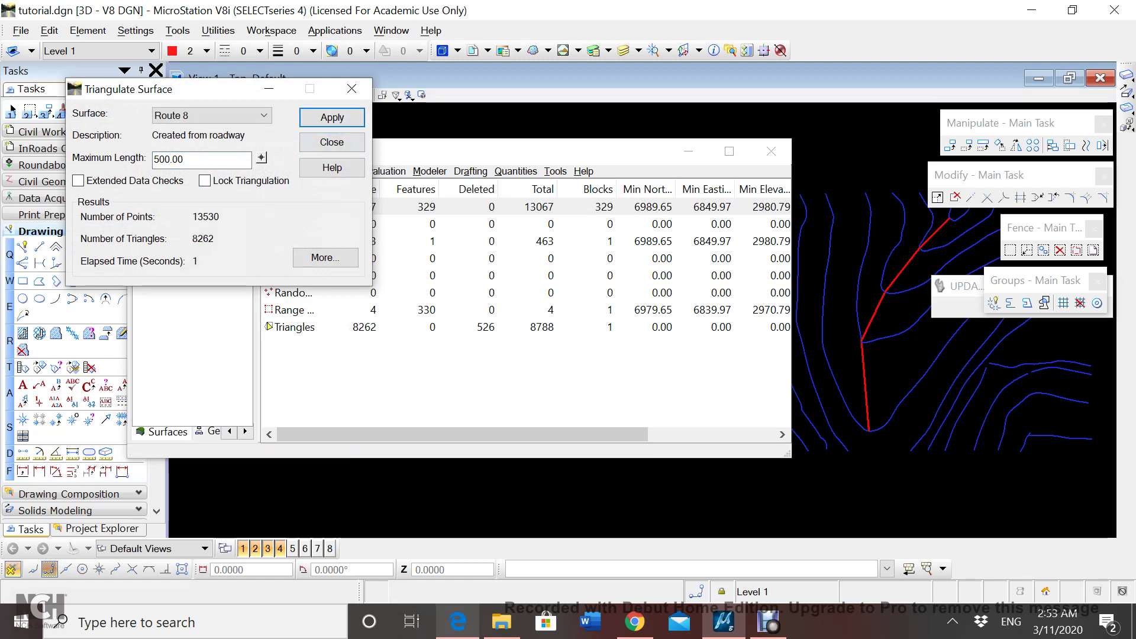
click(332, 142)
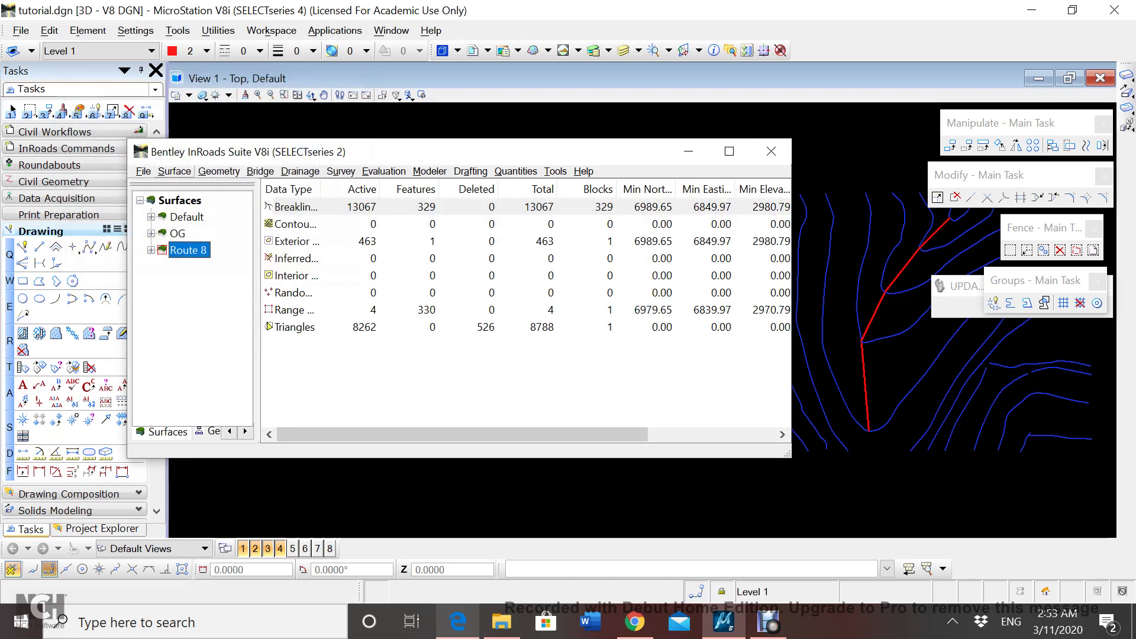
Display the triangles of the Route 8 surface in the drawing and close the View Triangles dialog.
click(175, 171)
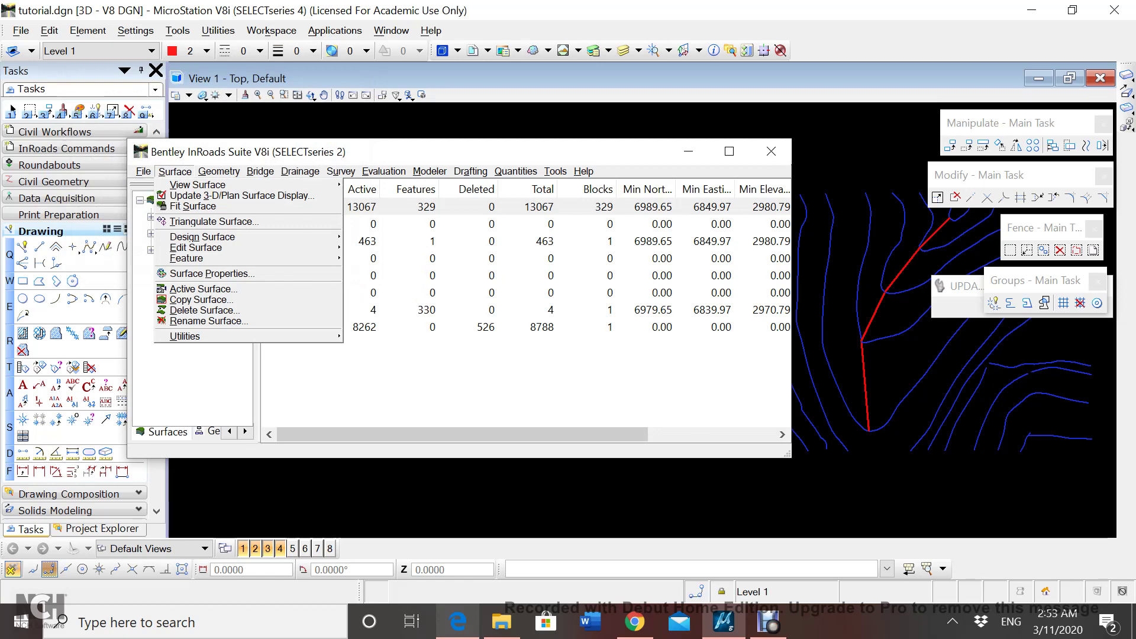
mouse_move(197, 185)
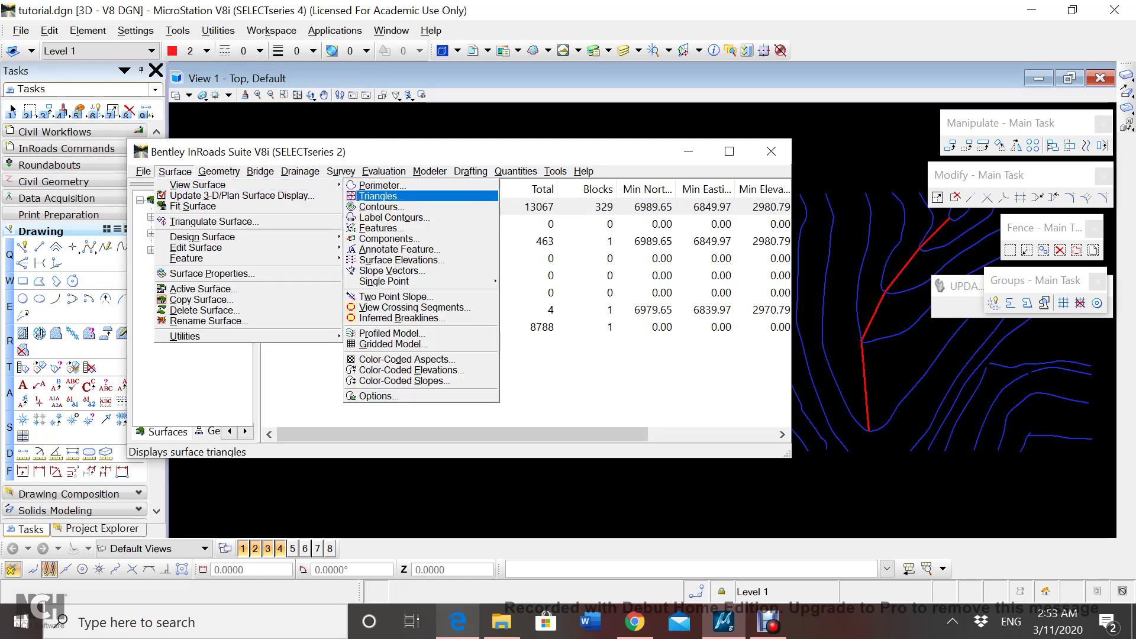
click(379, 196)
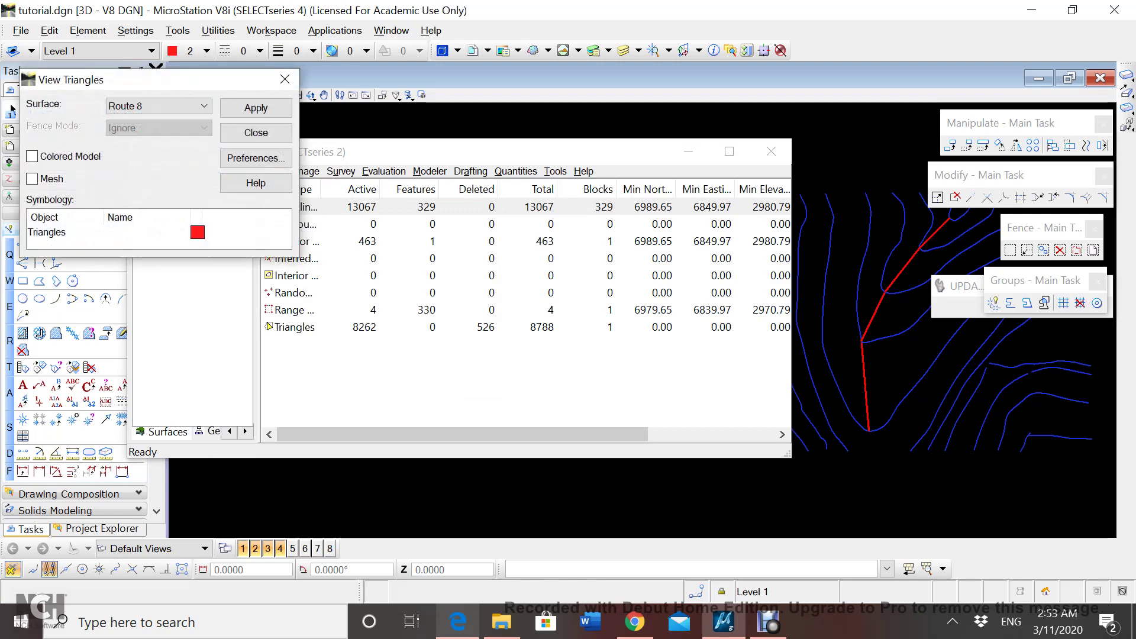
click(255, 108)
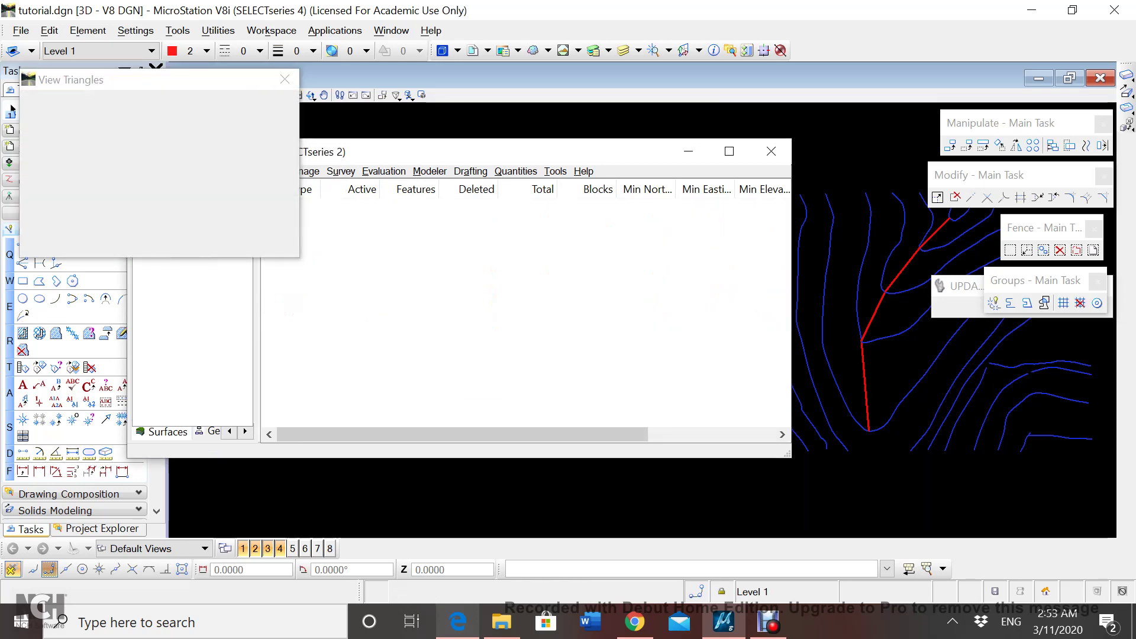
click(255, 133)
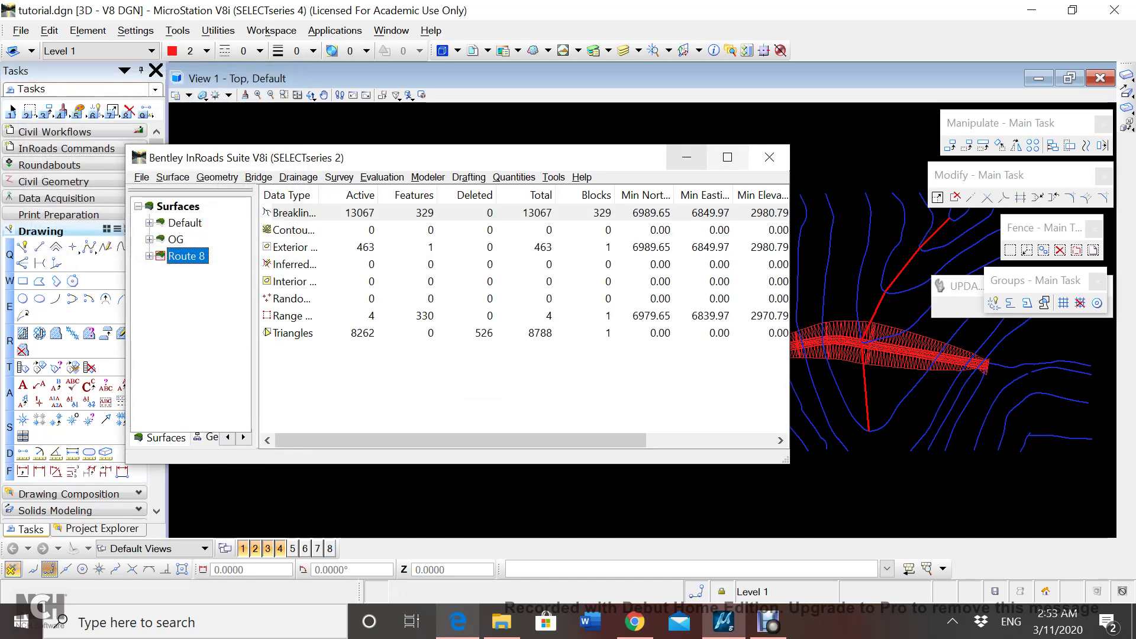
Minimize the InRoads window and examine the triangulated Route 8 surface along the whole alignment over the contours.
click(686, 157)
middle_drag(644, 320, 641, 265)
middle_drag(753, 402, 716, 358)
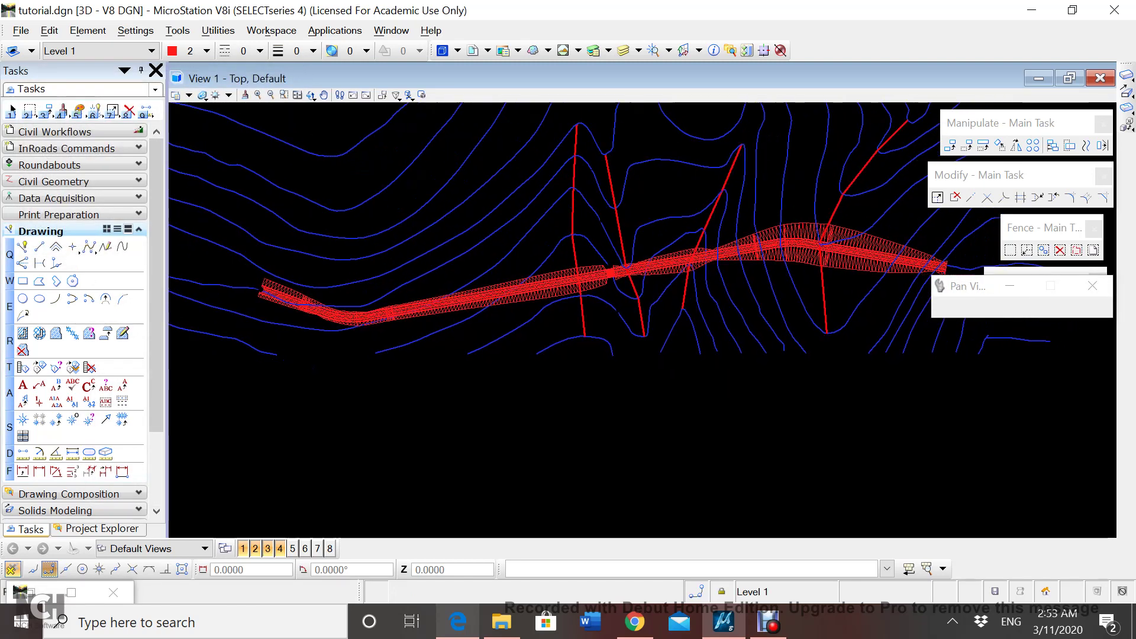
scroll(716, 358, up, 2)
scroll(727, 316, down, 4)
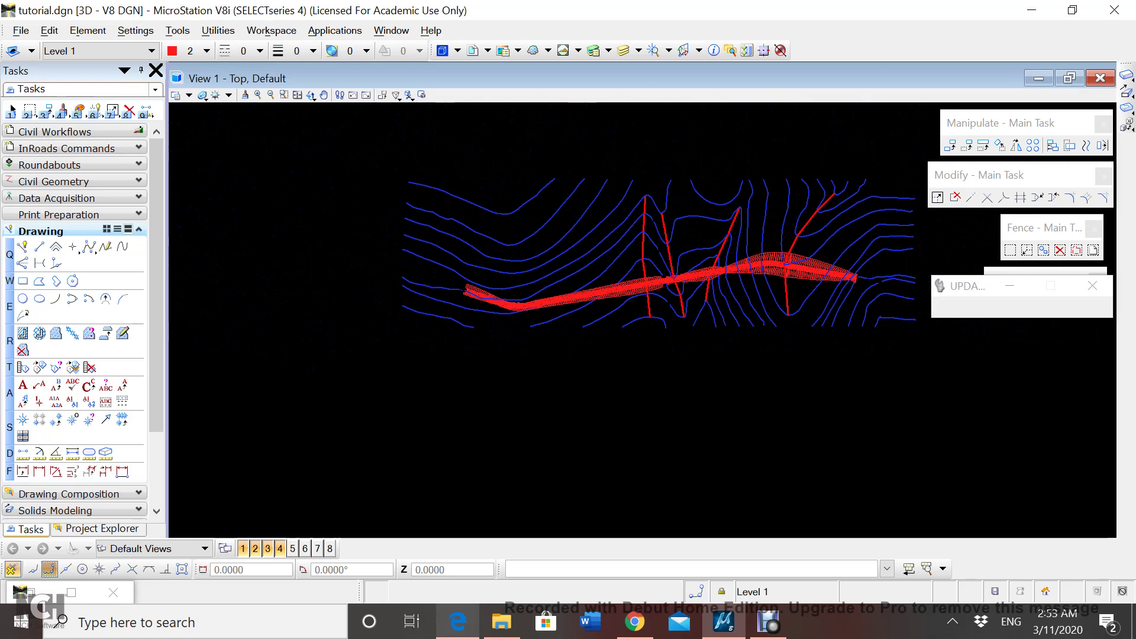
middle_drag(727, 316, 666, 324)
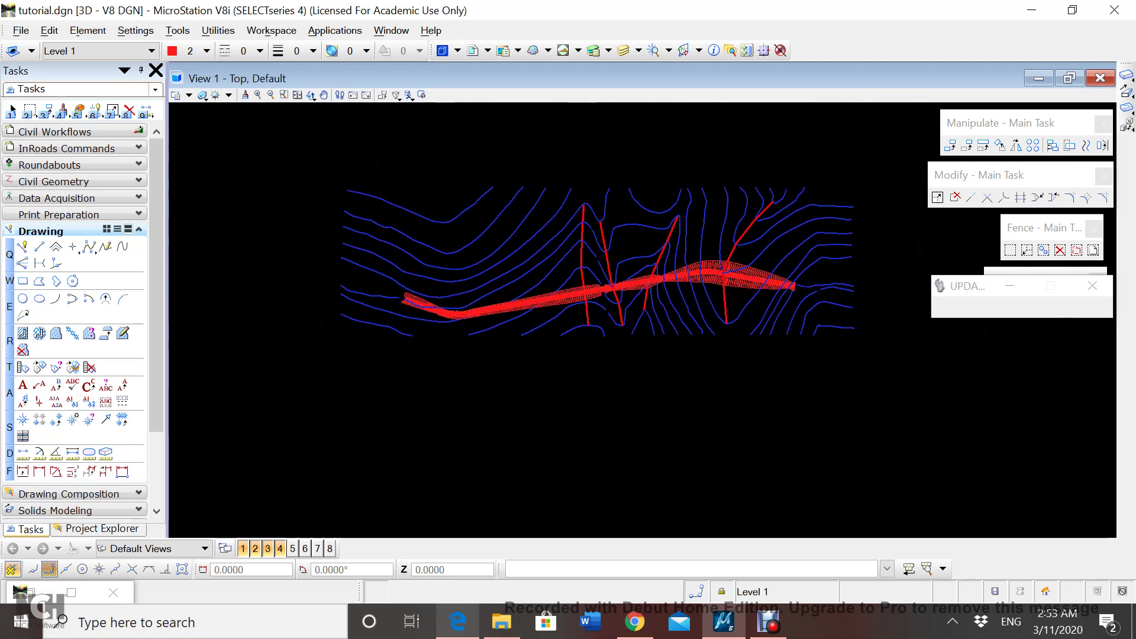
scroll(520, 338, up, 2)
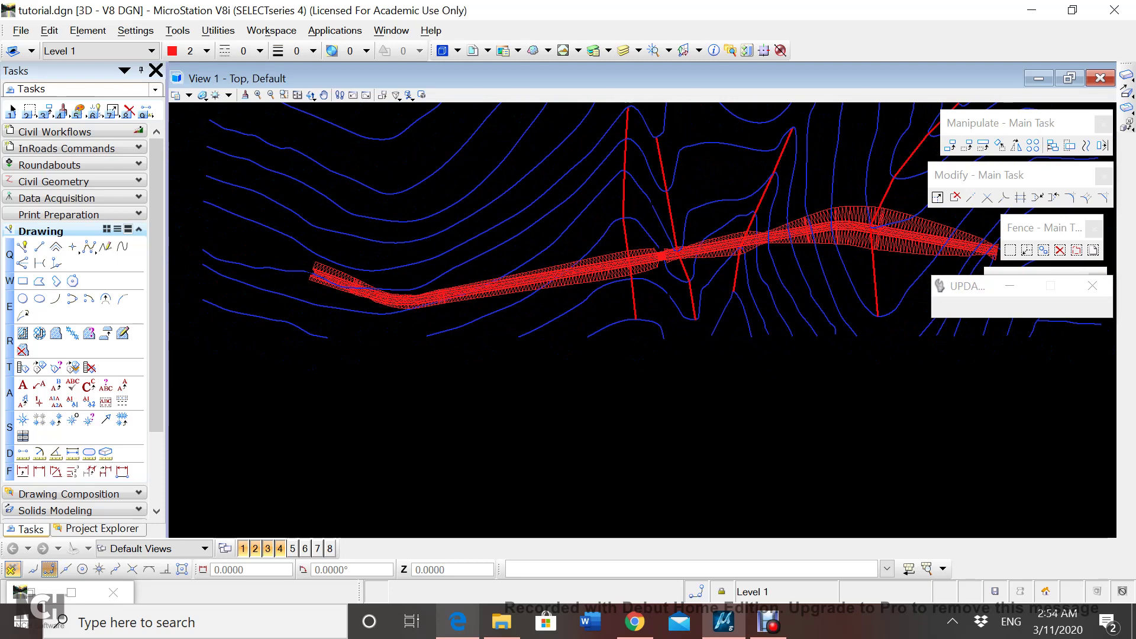
middle_drag(520, 338, 456, 334)
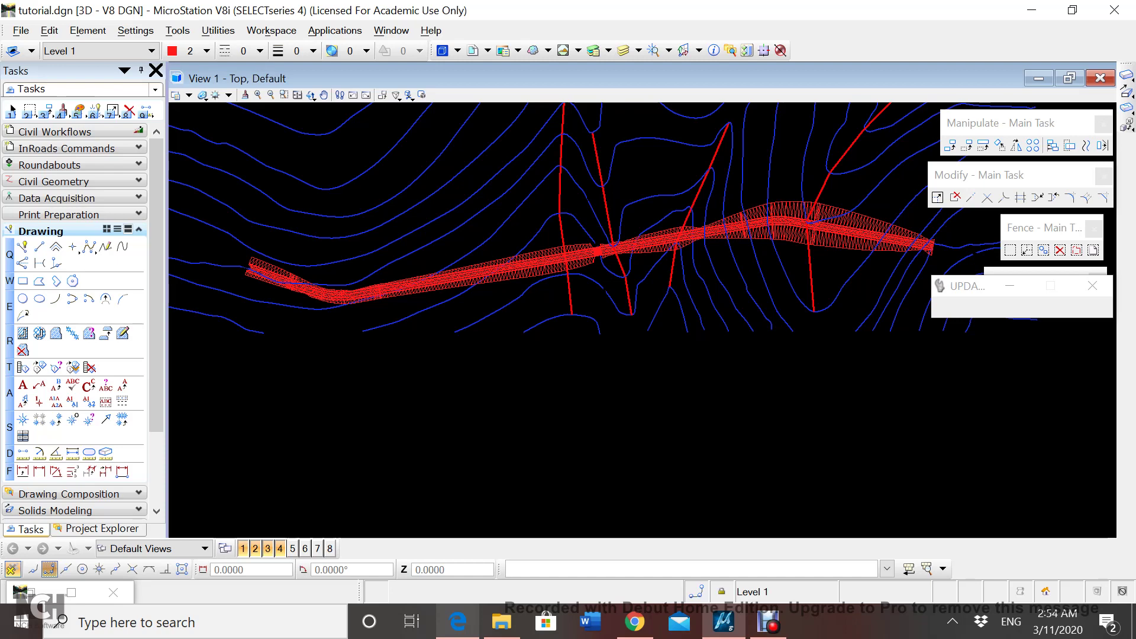
scroll(260, 266, up, 4)
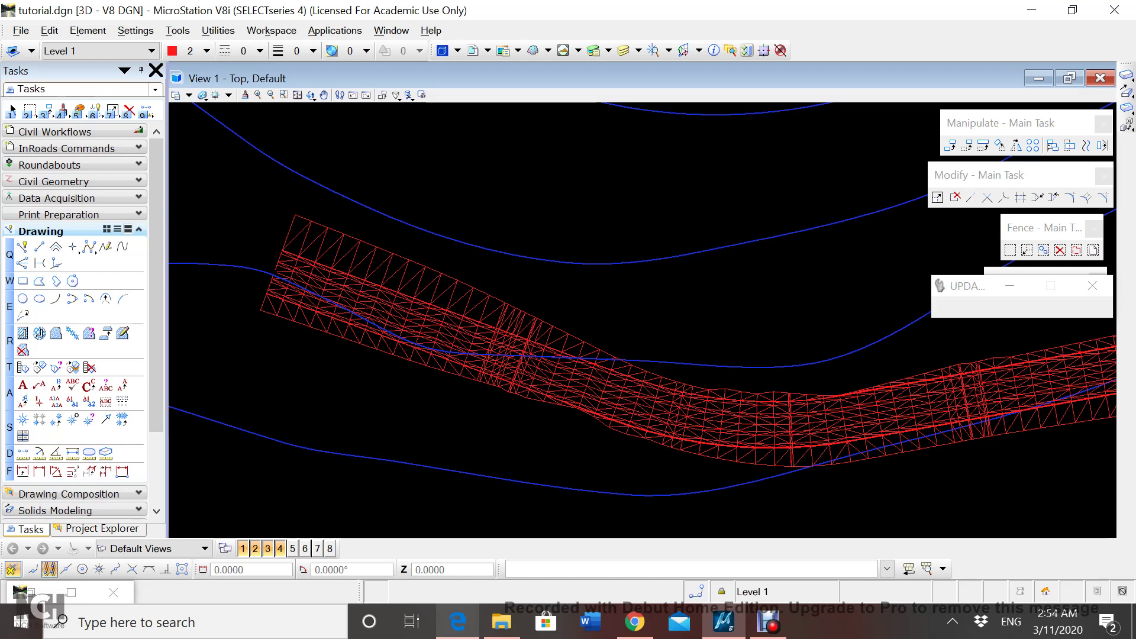
middle_drag(416, 368, 232, 366)
scroll(312, 366, down, 5)
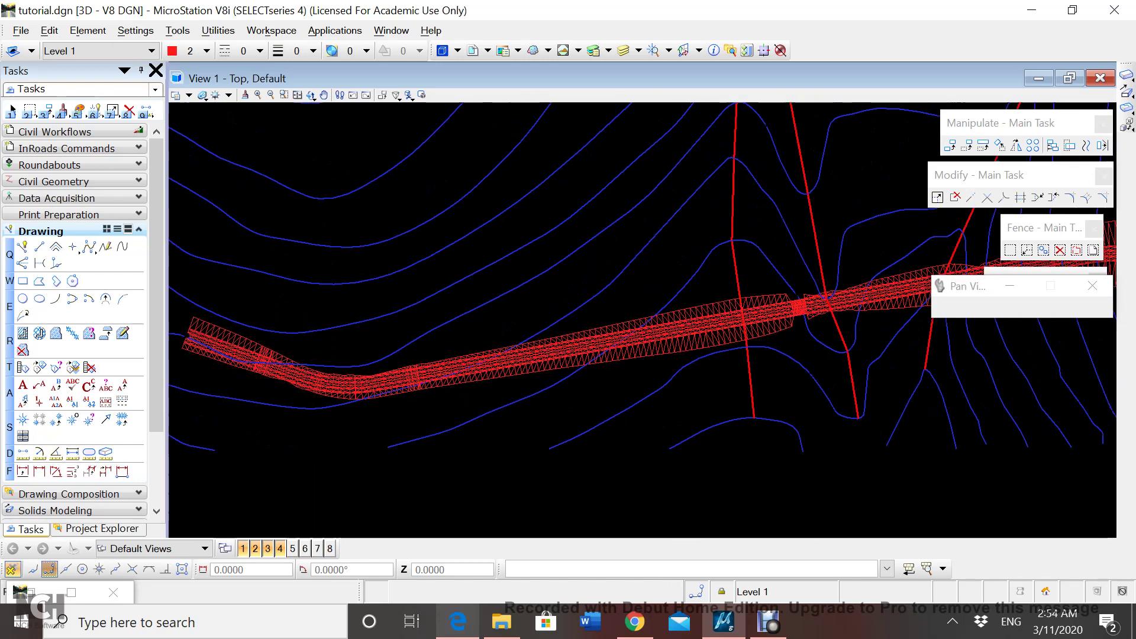
middle_drag(621, 328, 416, 366)
middle_drag(798, 331, 365, 367)
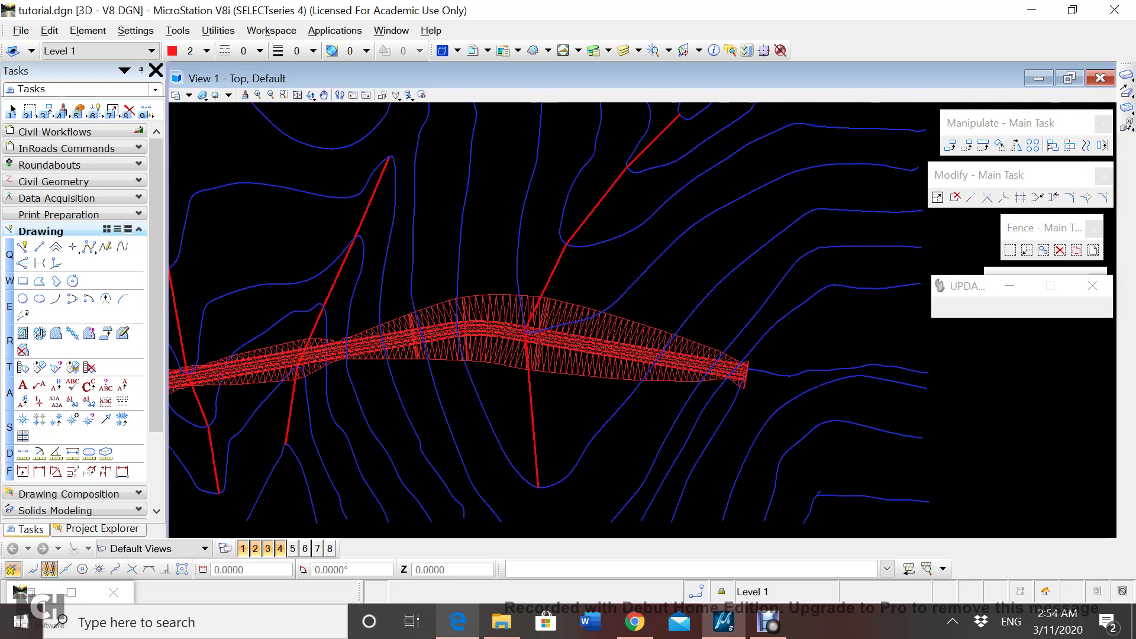
scroll(414, 408, down, 3)
mouse_move(415, 408)
middle_down()
mouse_move(435, 418)
mouse_move(583, 328)
mouse_move(726, 333)
mouse_move(729, 364)
middle_up()
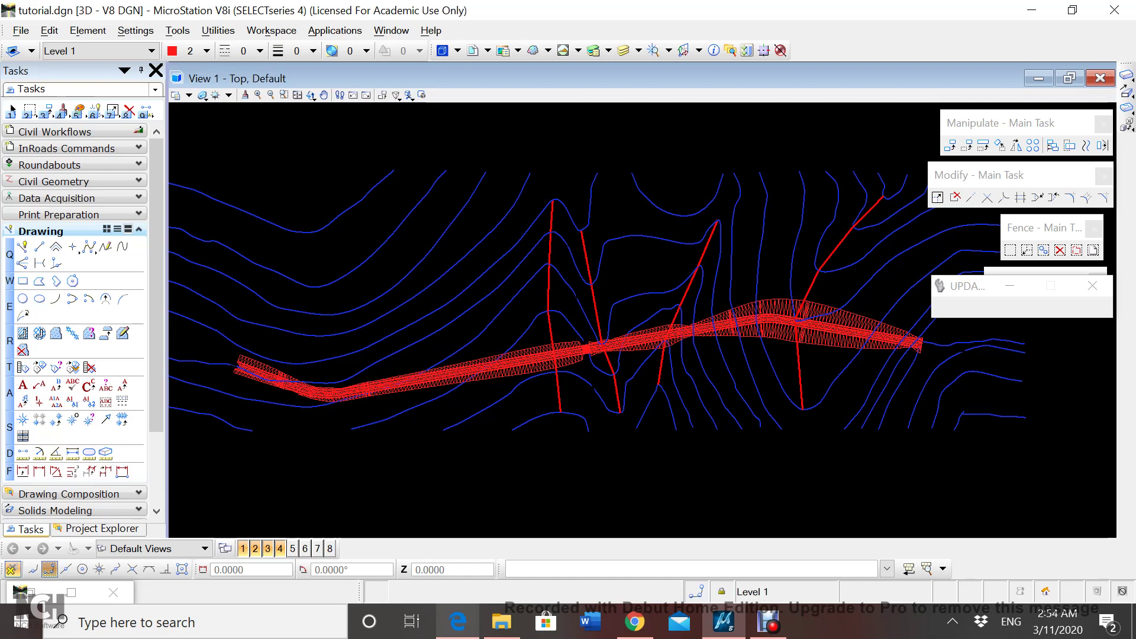
click(767, 622)
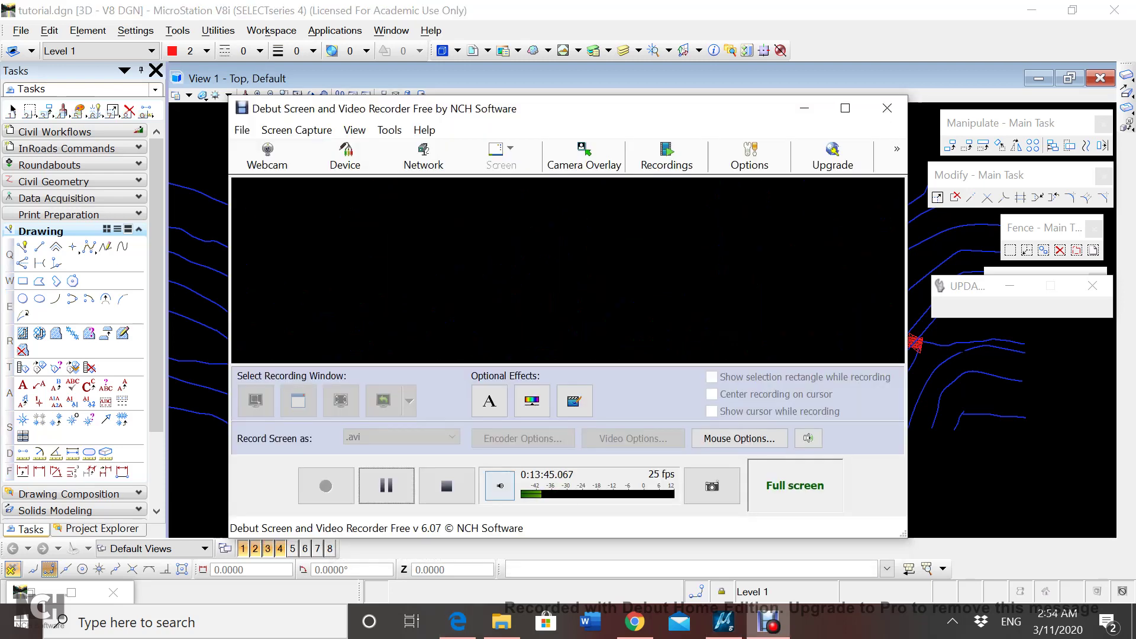